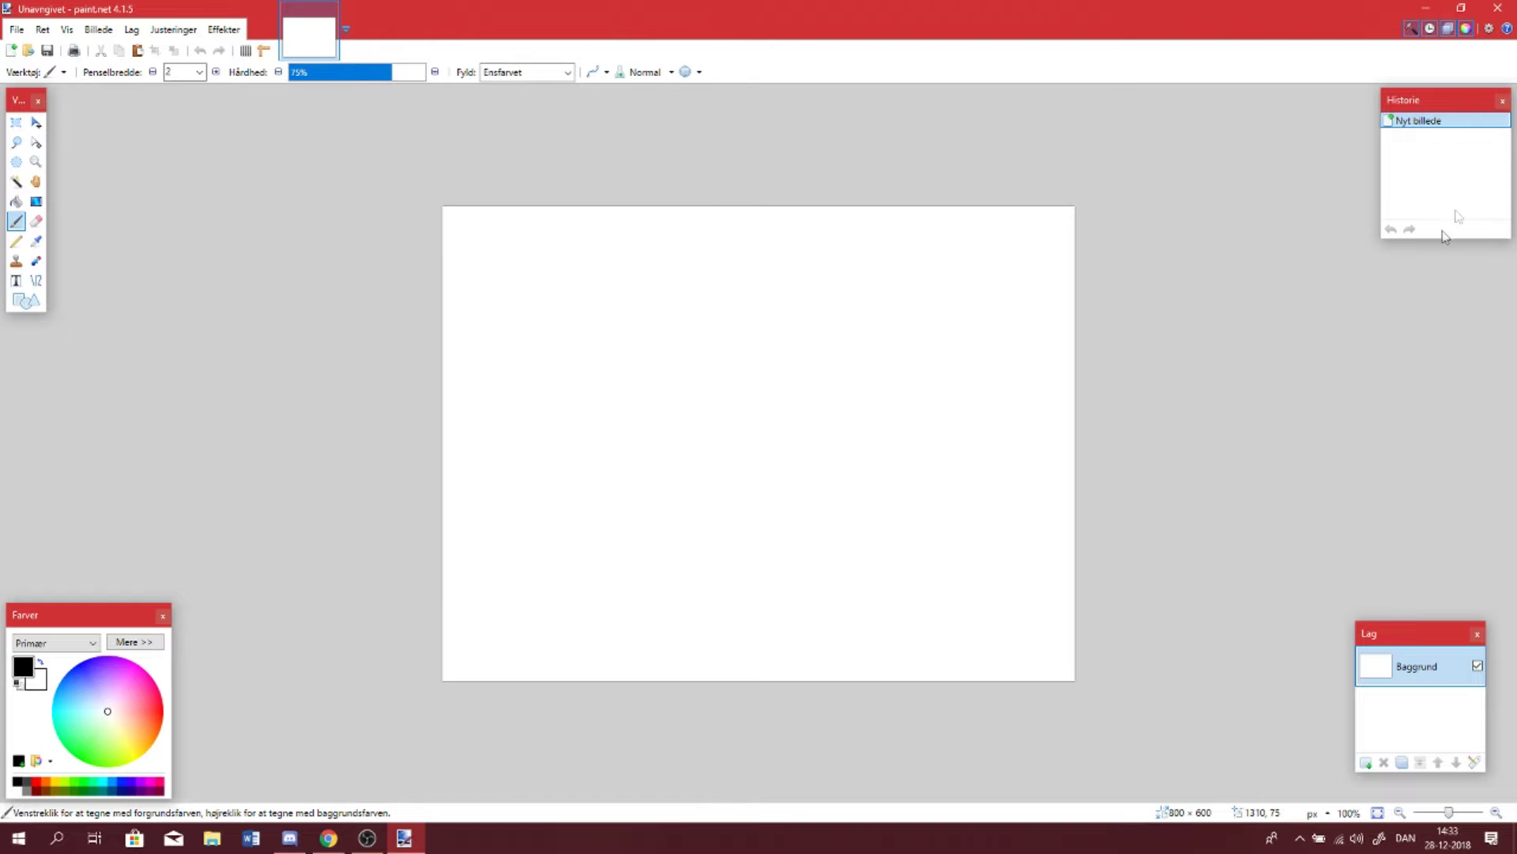
# Draw a test scribble and undo it, then add two layers and delete them again
pyautogui.moveTo(731, 357)
pyautogui.mouseDown()
pyautogui.moveTo(712, 456)
pyautogui.moveTo(605, 542)
pyautogui.moveTo(520, 552)
pyautogui.moveTo(703, 417)
pyautogui.mouseUp()
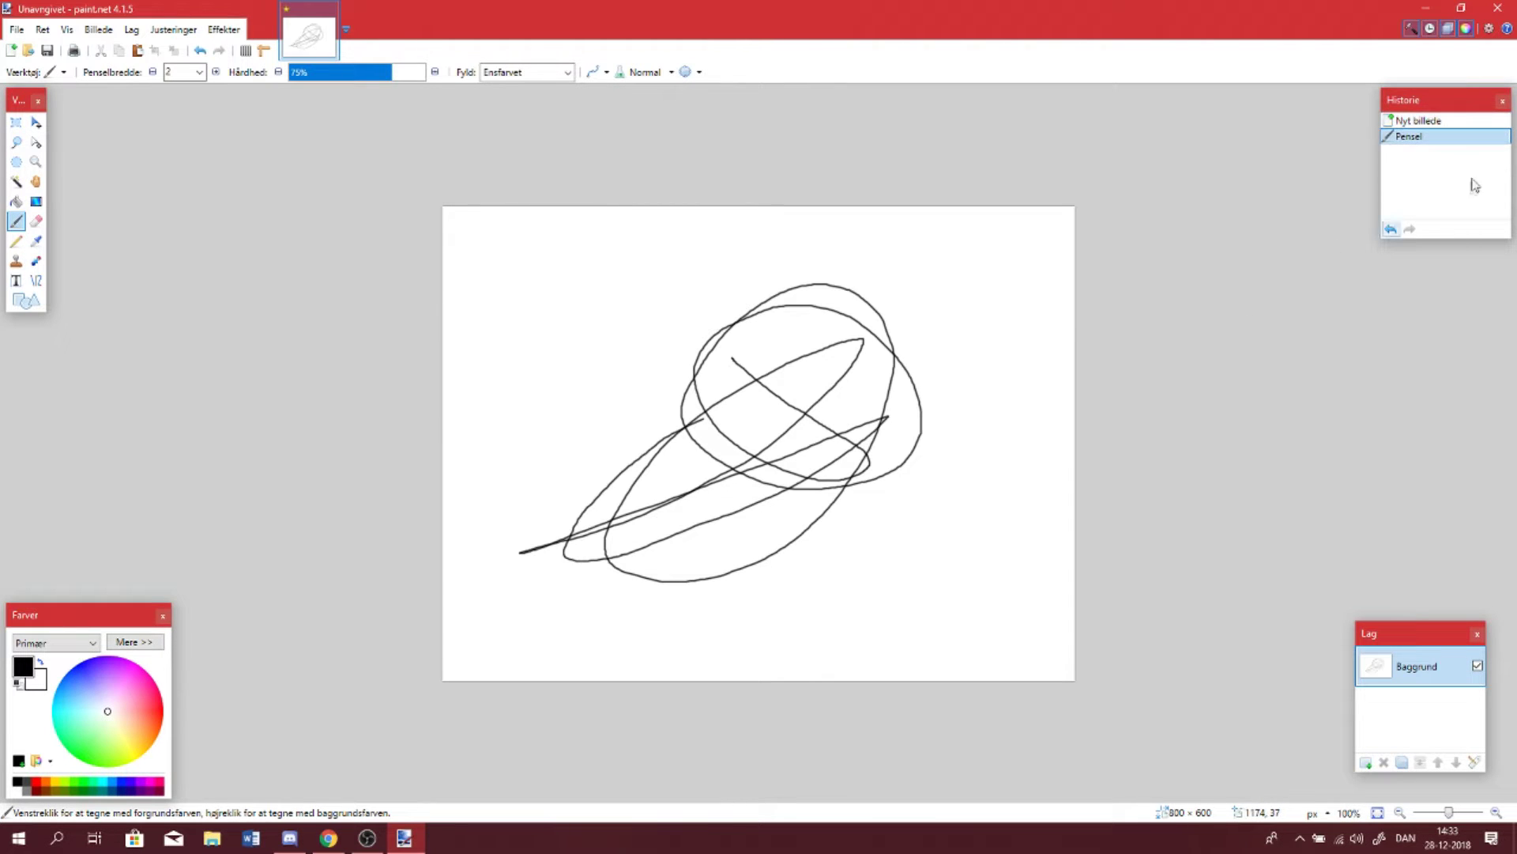
pyautogui.click(1390, 228)
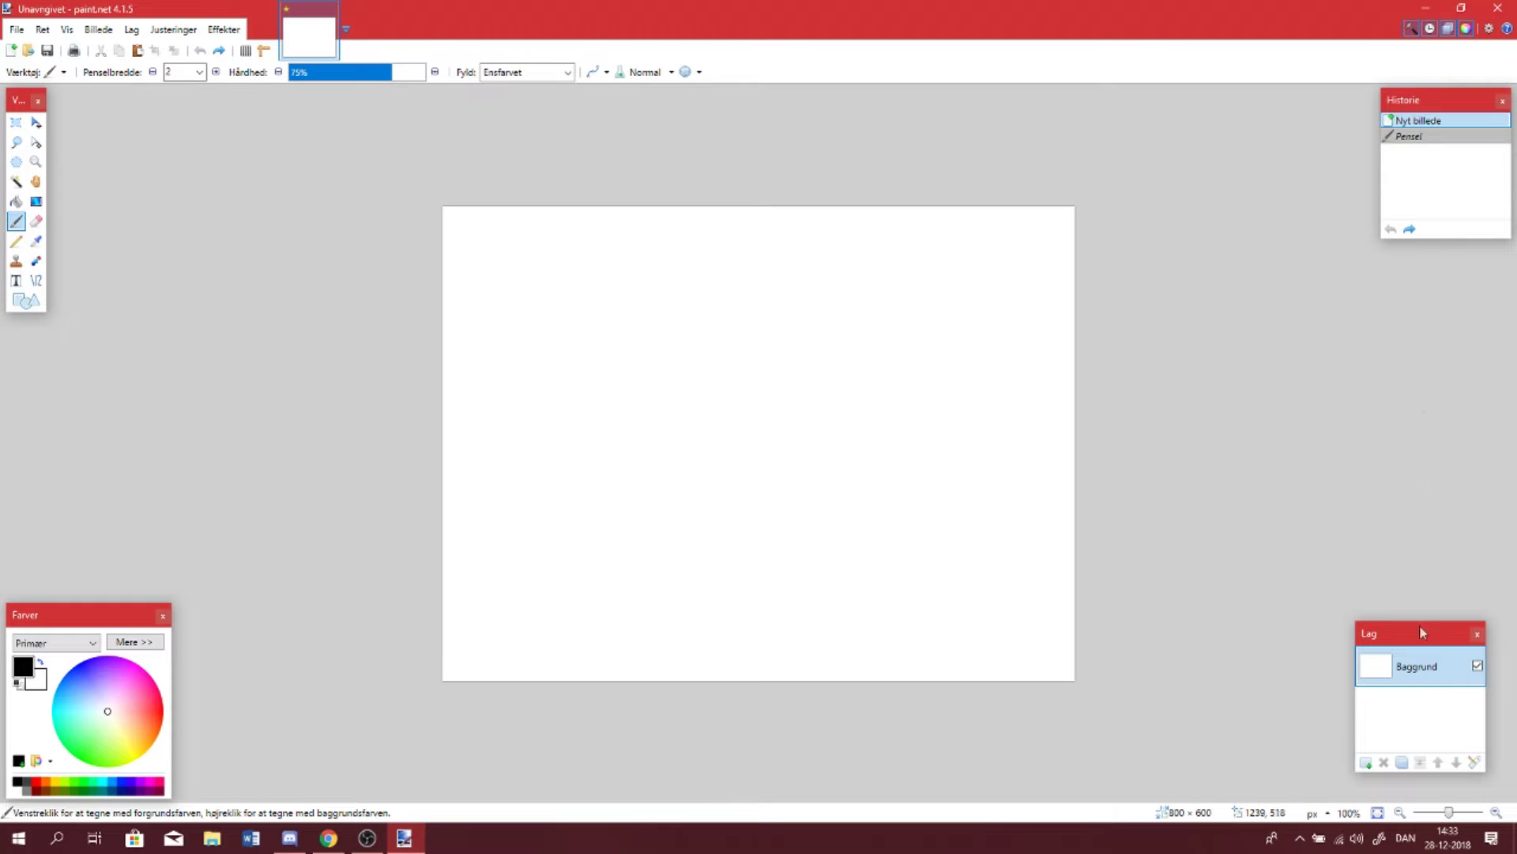
pyautogui.click(1366, 762)
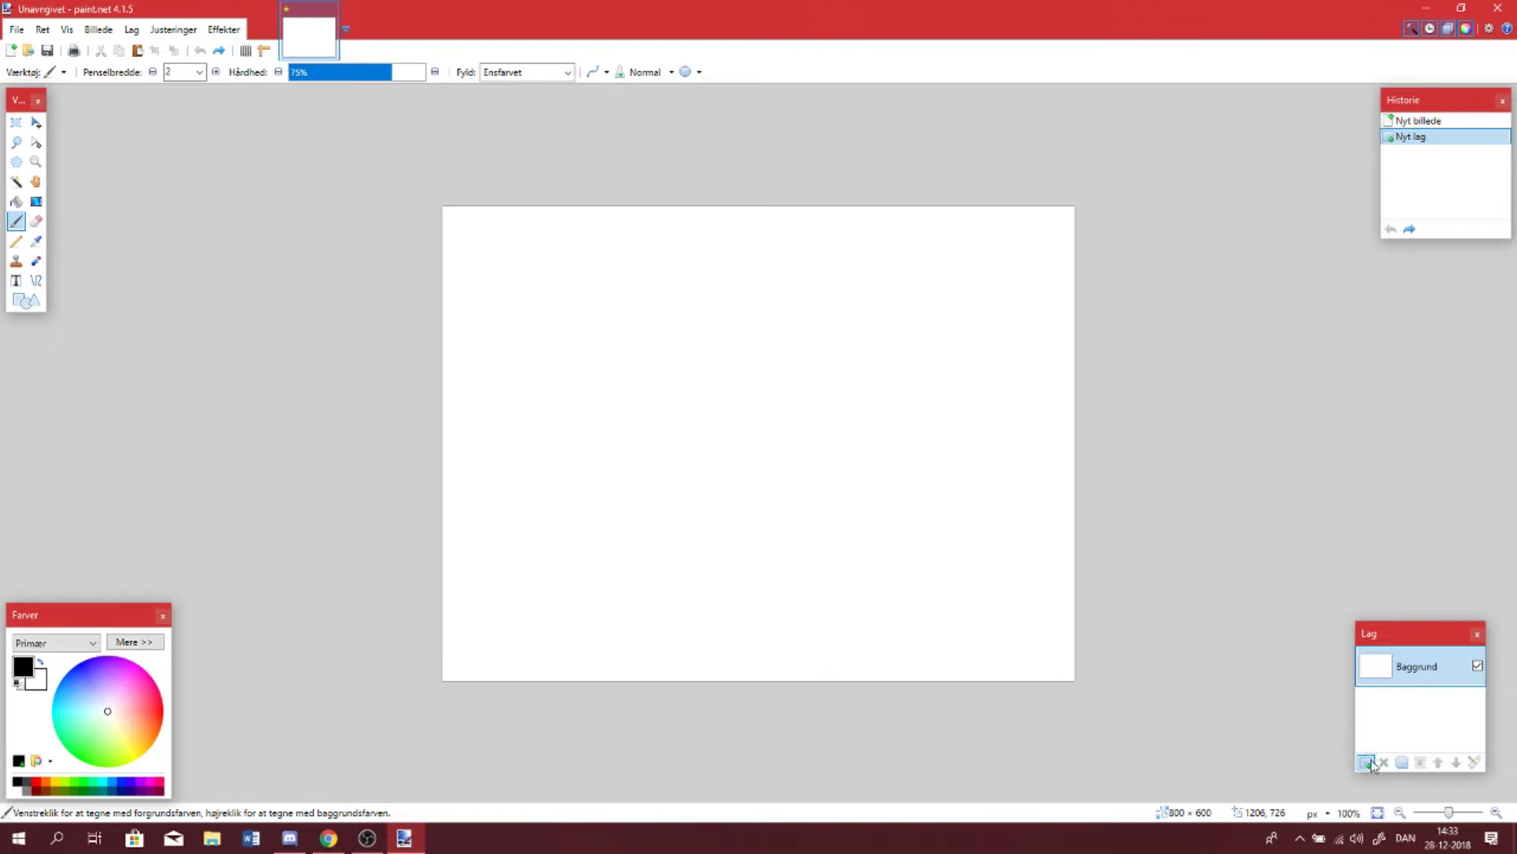
pyautogui.click(1366, 762)
pyautogui.click(1384, 763)
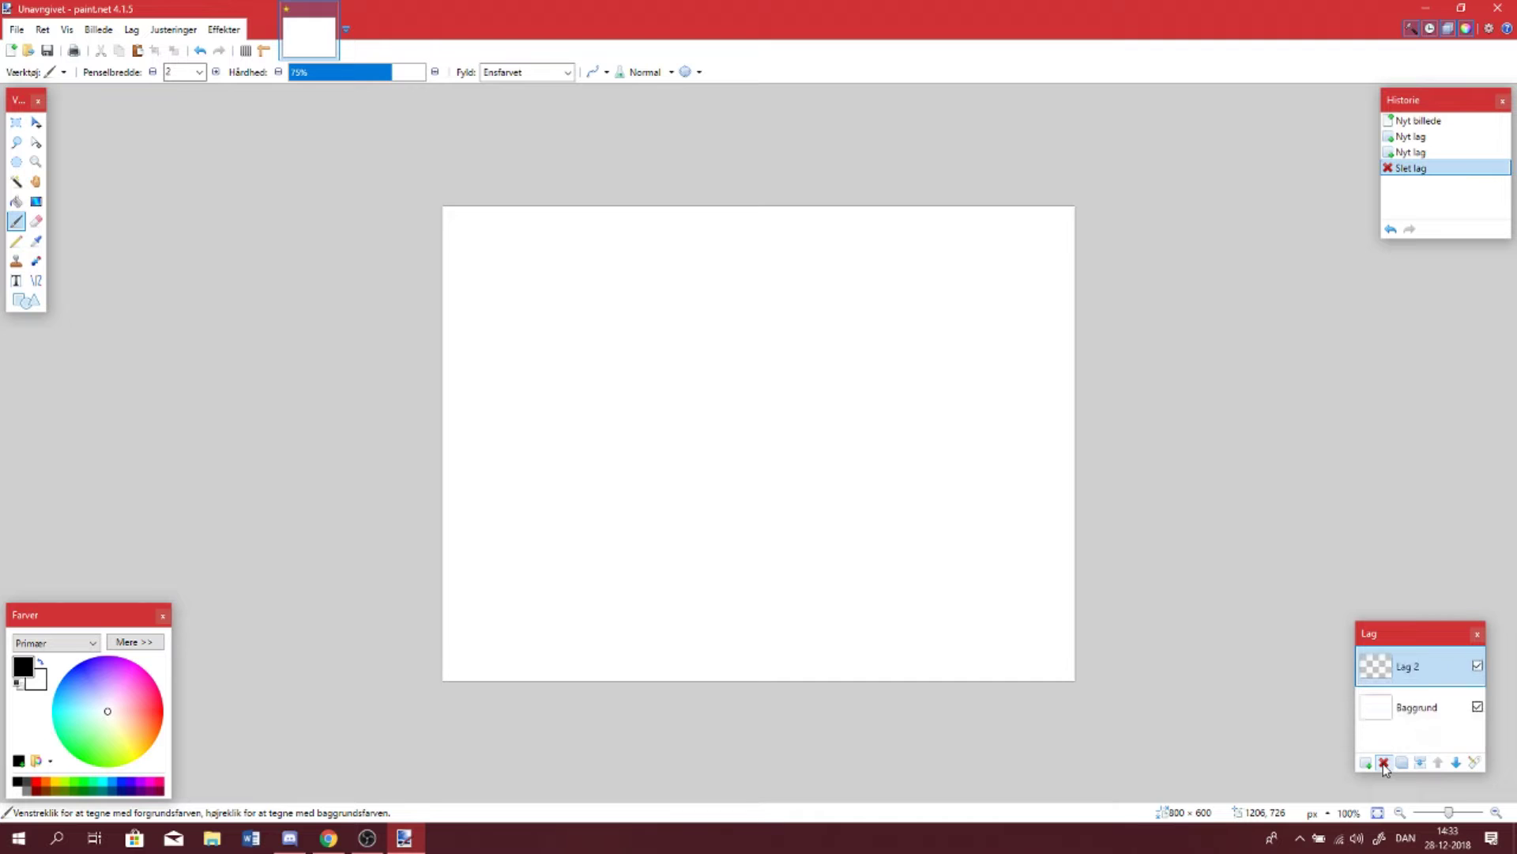
pyautogui.click(1384, 764)
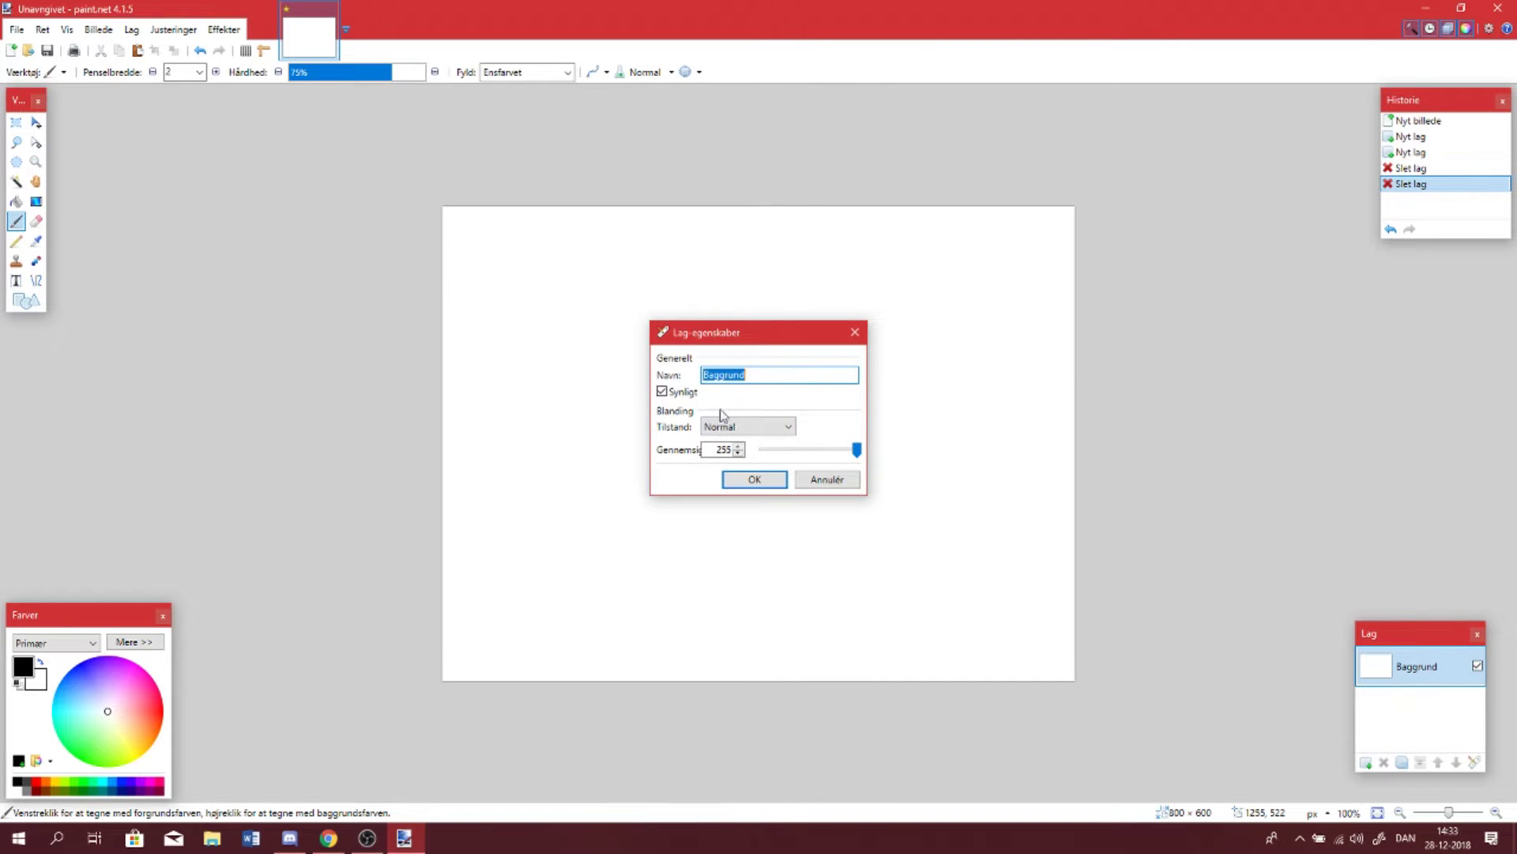
# Check the background layer's blend mode, cancel Layer Properties, and expand the colour panel's RGB/HSV sliders
pyautogui.click(717, 430)
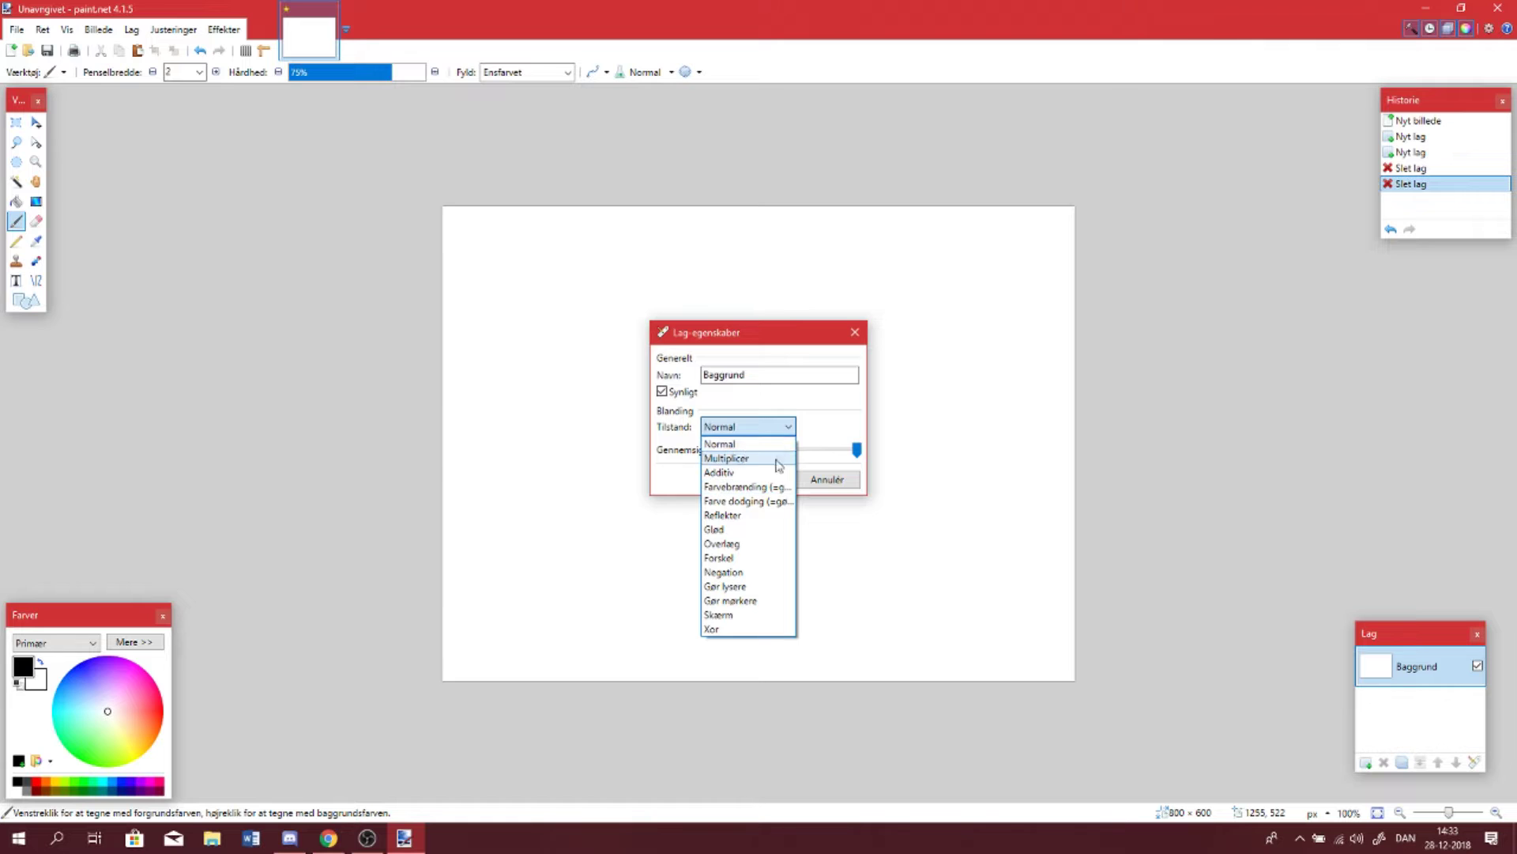
pyautogui.press('Escape')
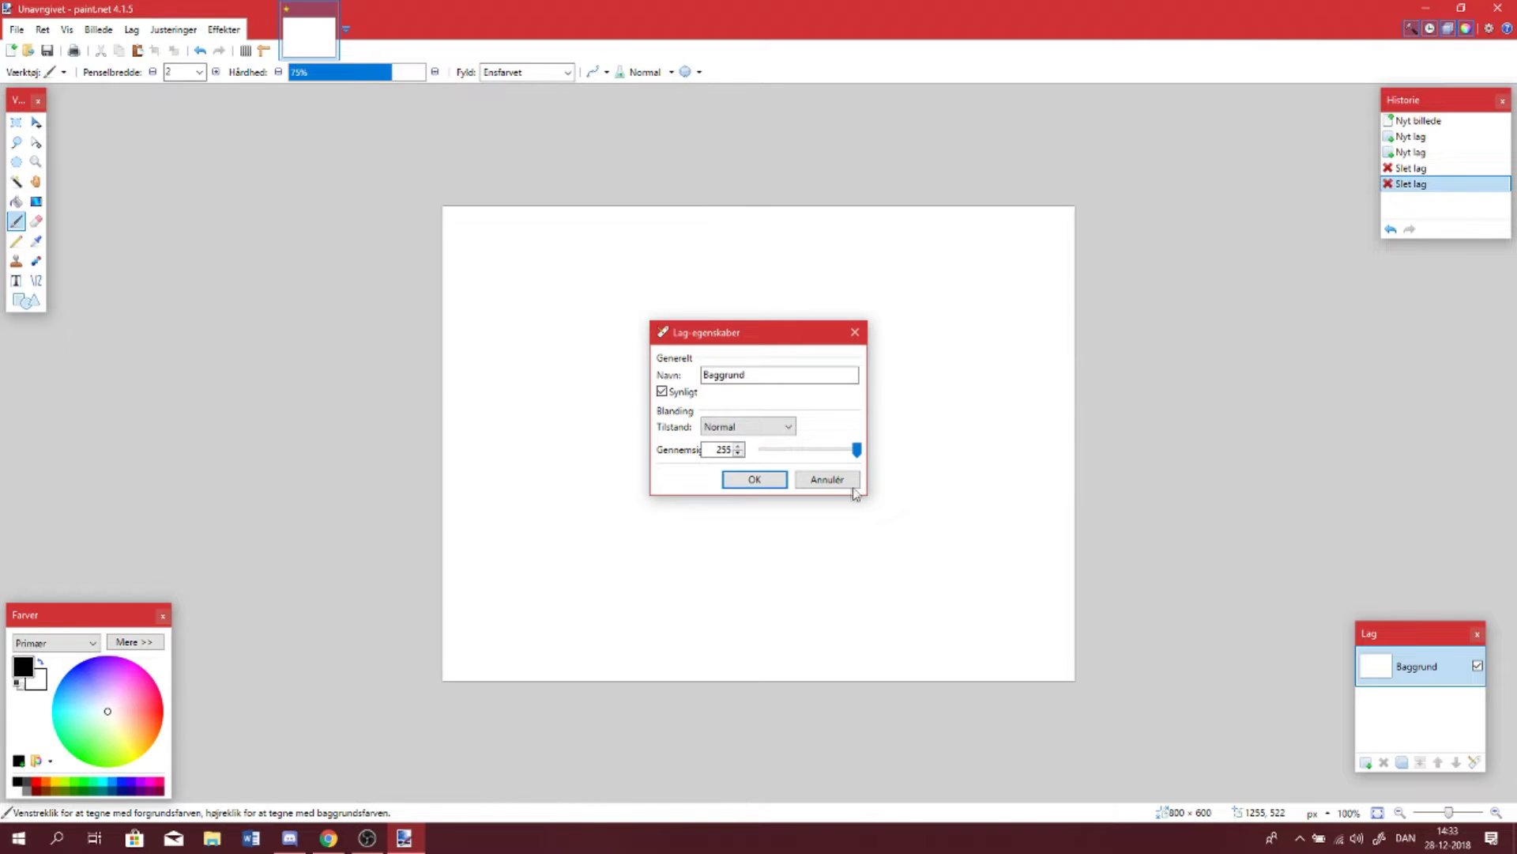
pyautogui.click(828, 479)
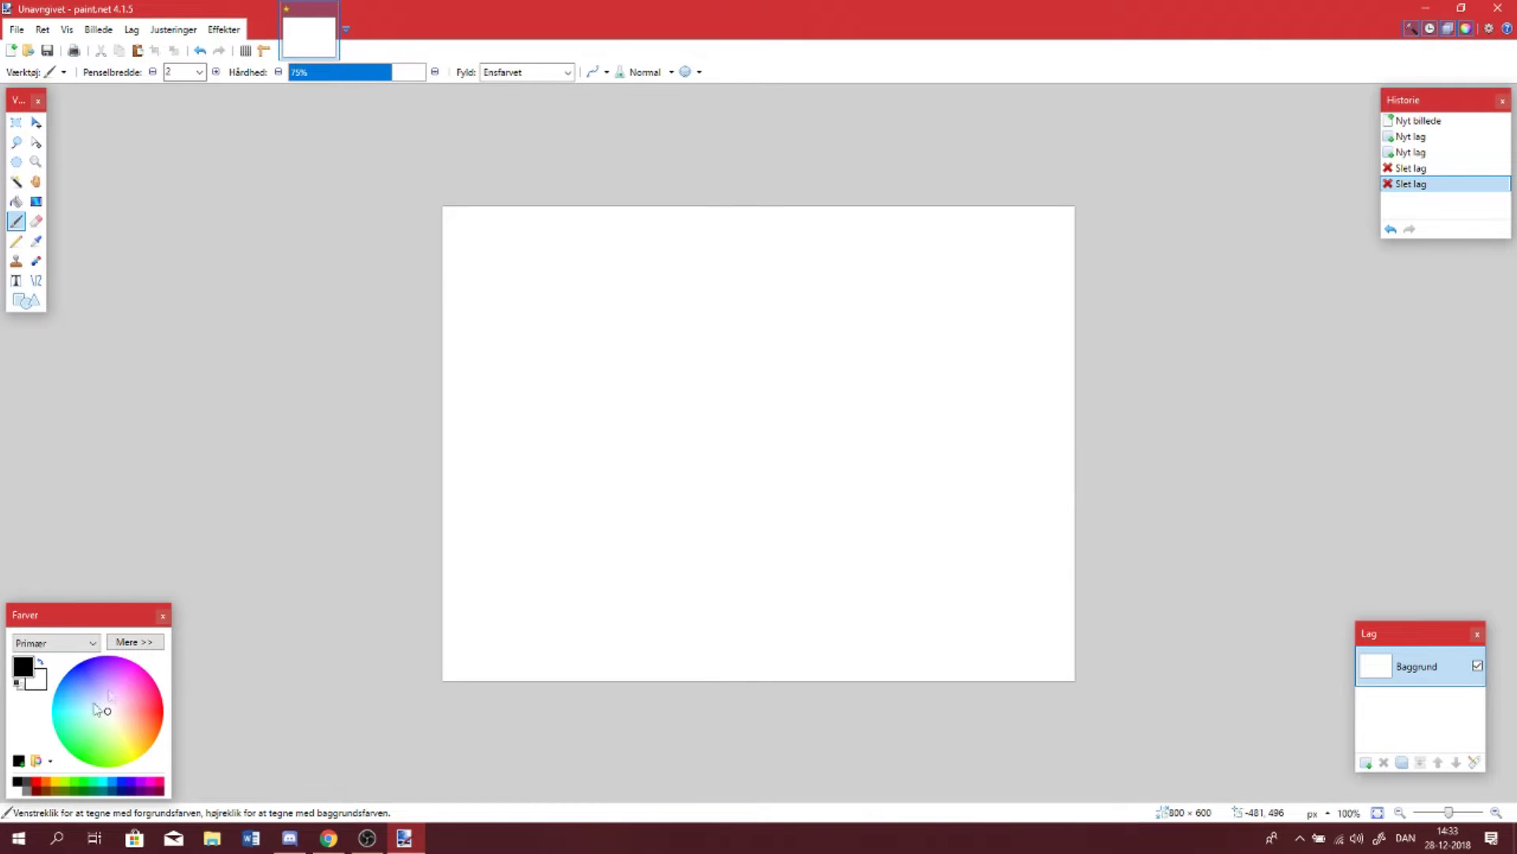
pyautogui.click(150, 642)
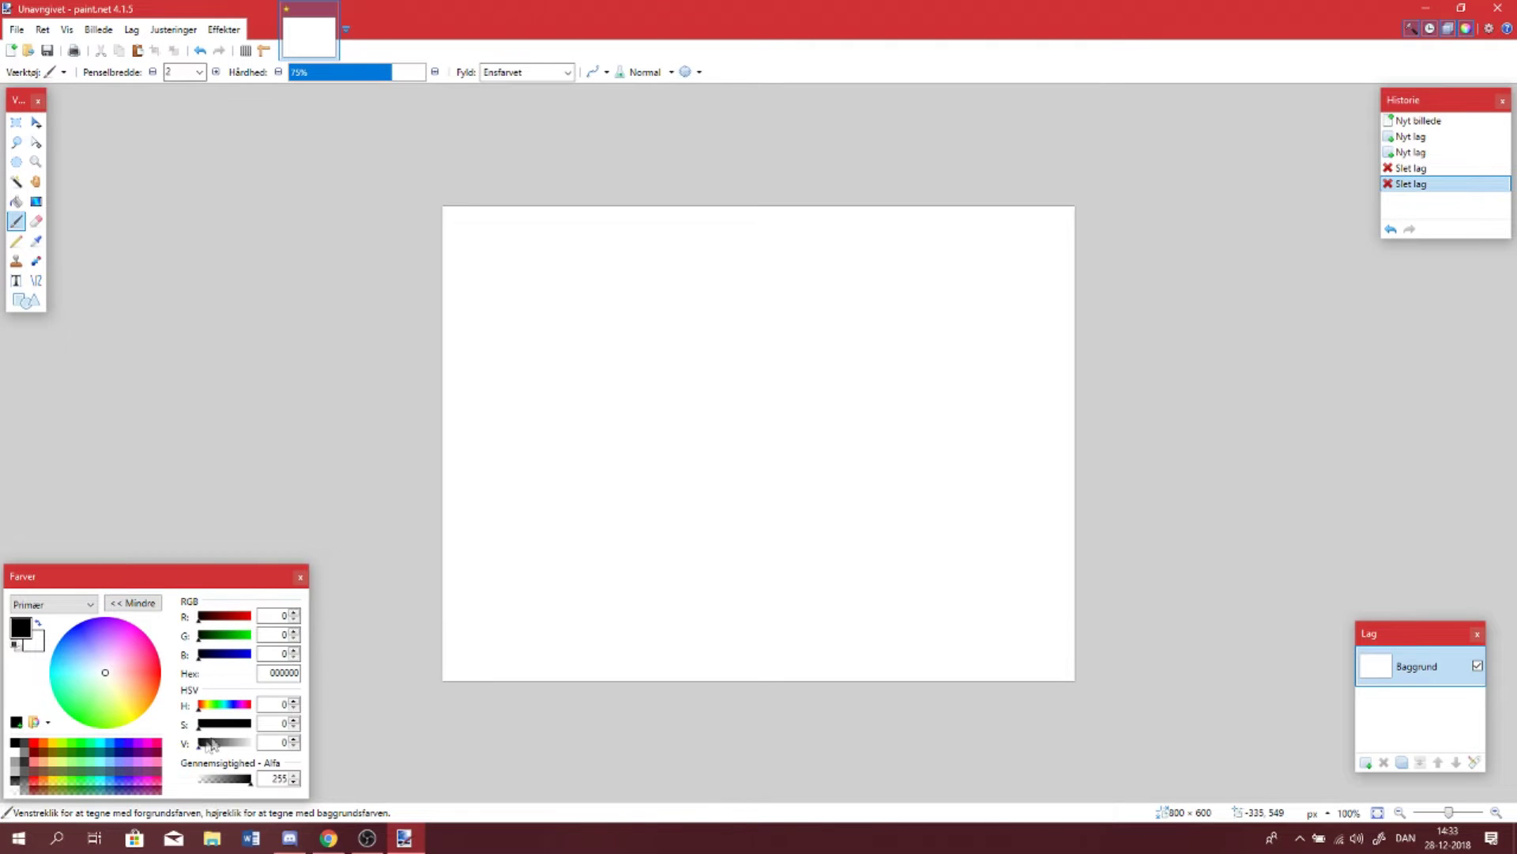
# With the primary colour back at black, draw a rectangle using the Shapes tool
pyautogui.moveTo(219, 744); pyautogui.dragTo(186, 738)
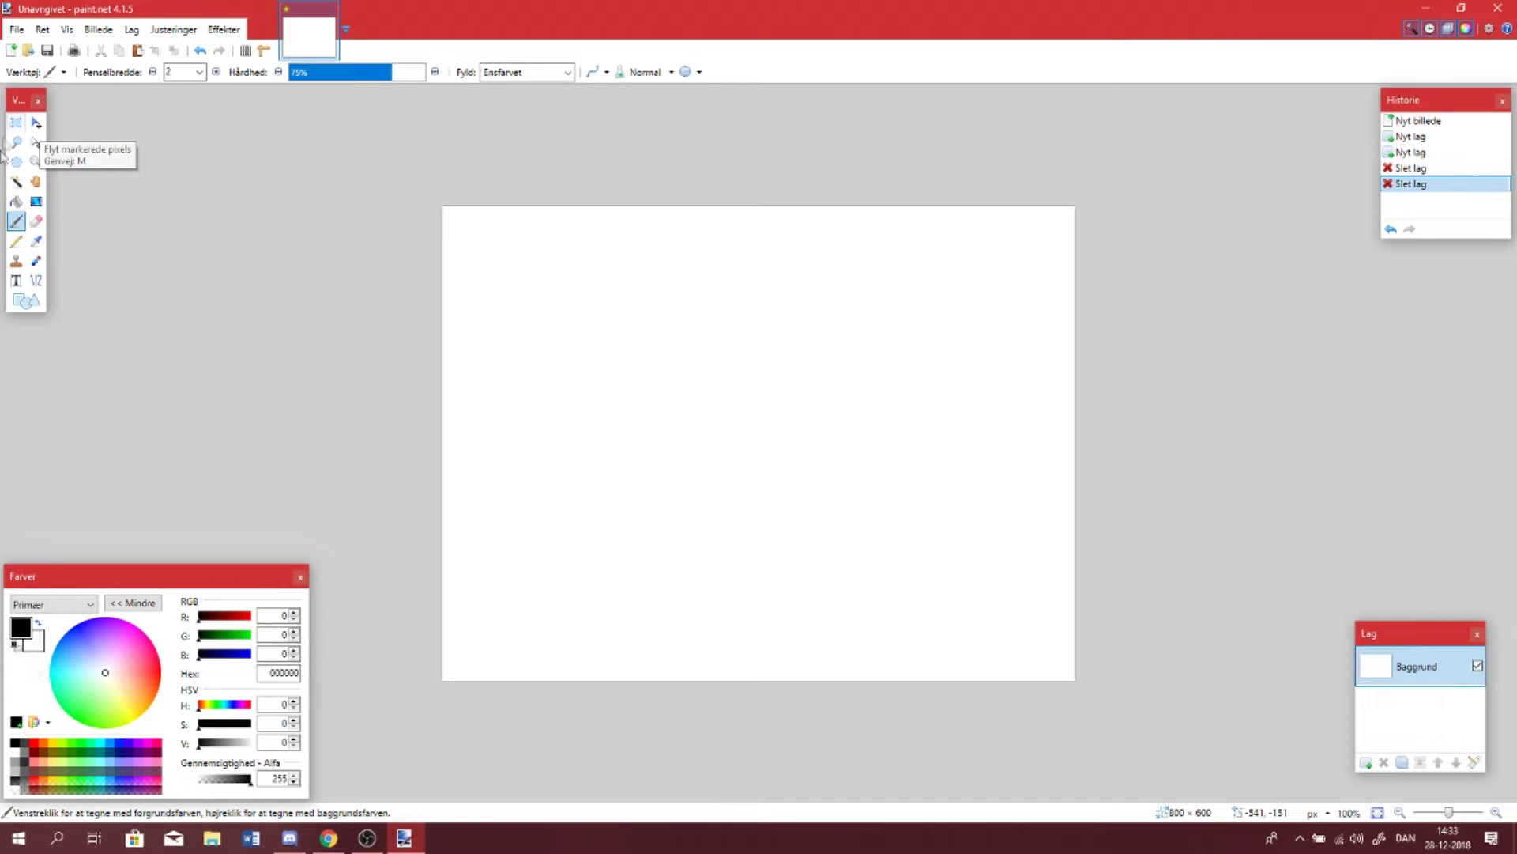
pyautogui.click(35, 300)
pyautogui.moveTo(538, 335); pyautogui.dragTo(803, 546)
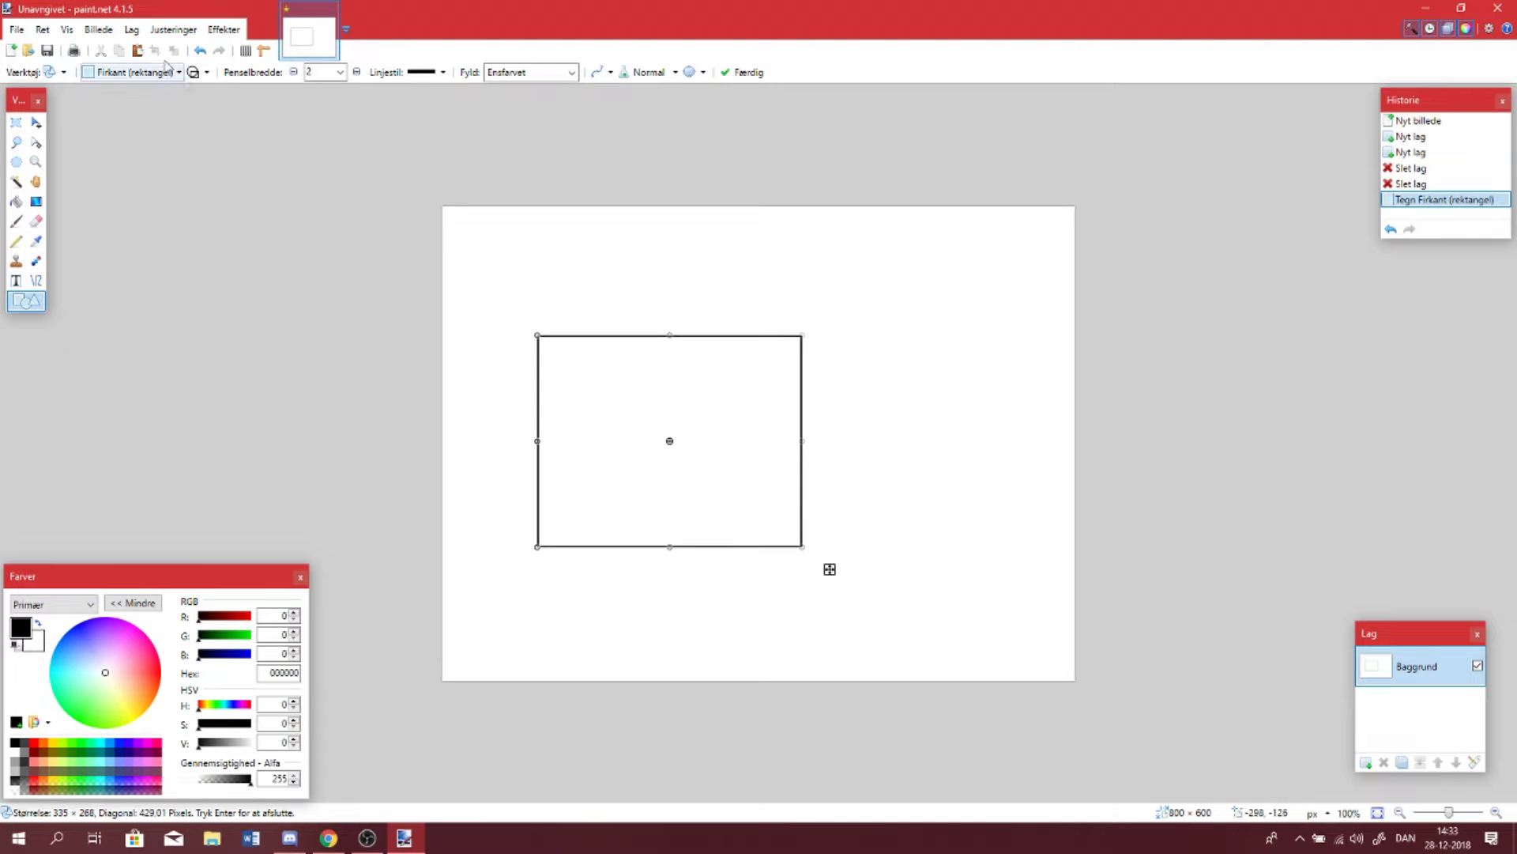
# Set the rectangle's brush width to 35
pyautogui.click(340, 71)
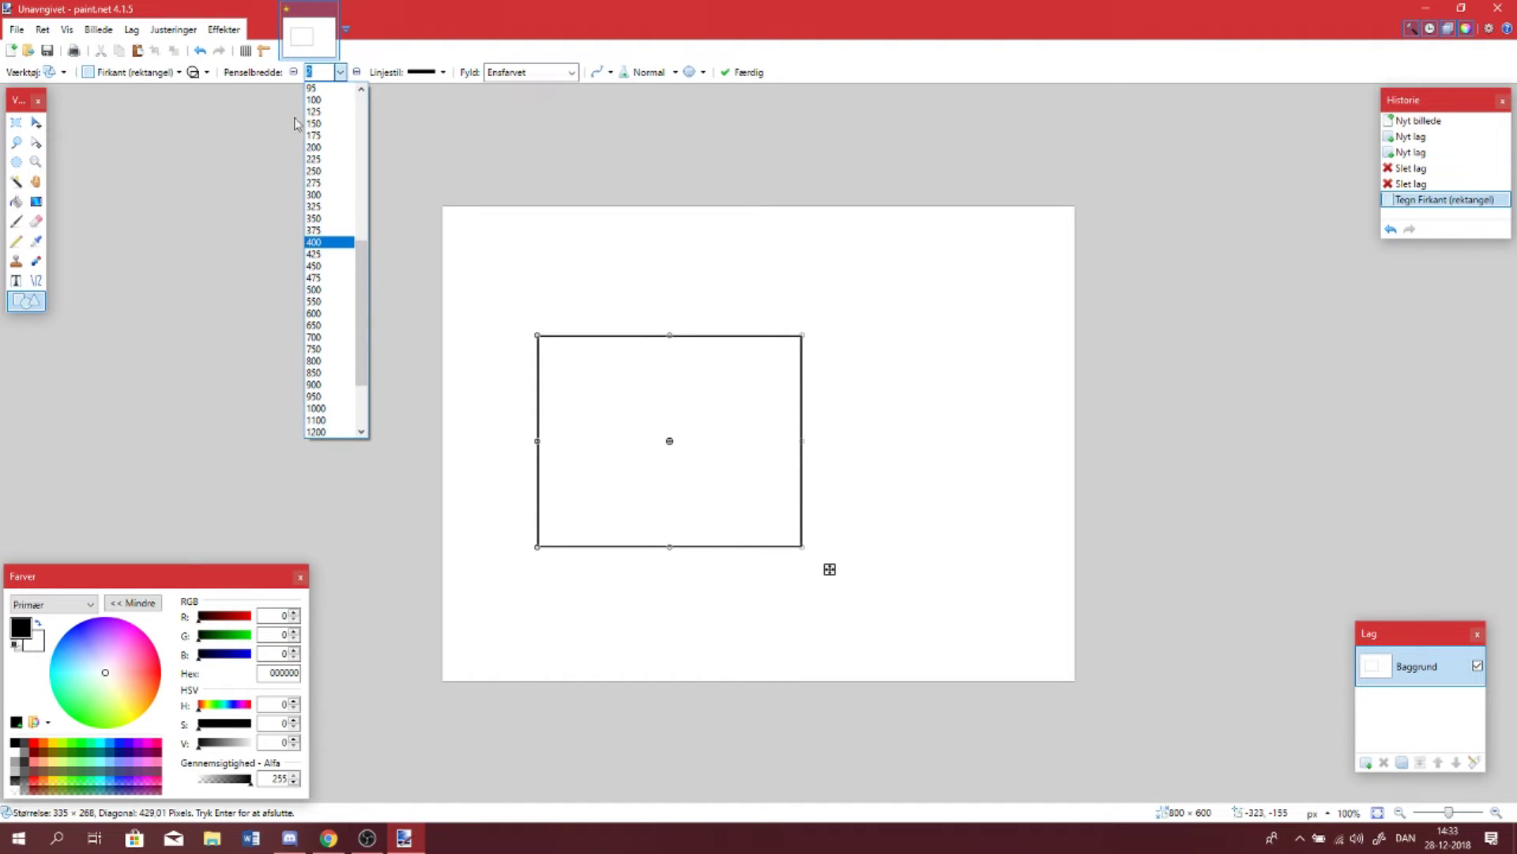
pyautogui.click(316, 147)
pyautogui.click(339, 72)
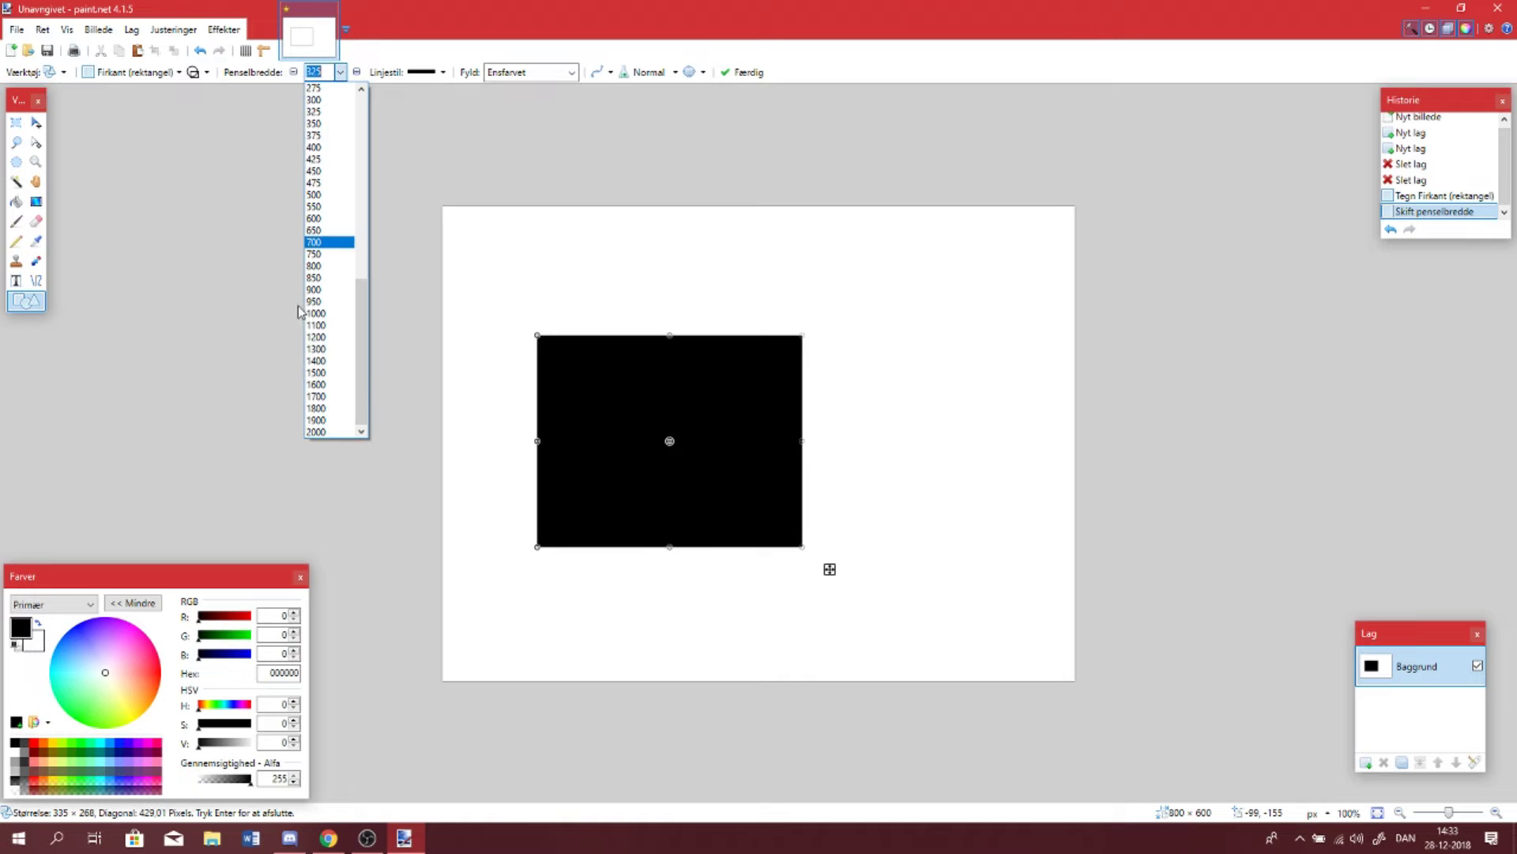
pyautogui.scroll(10, 321, 253)
pyautogui.click(320, 136)
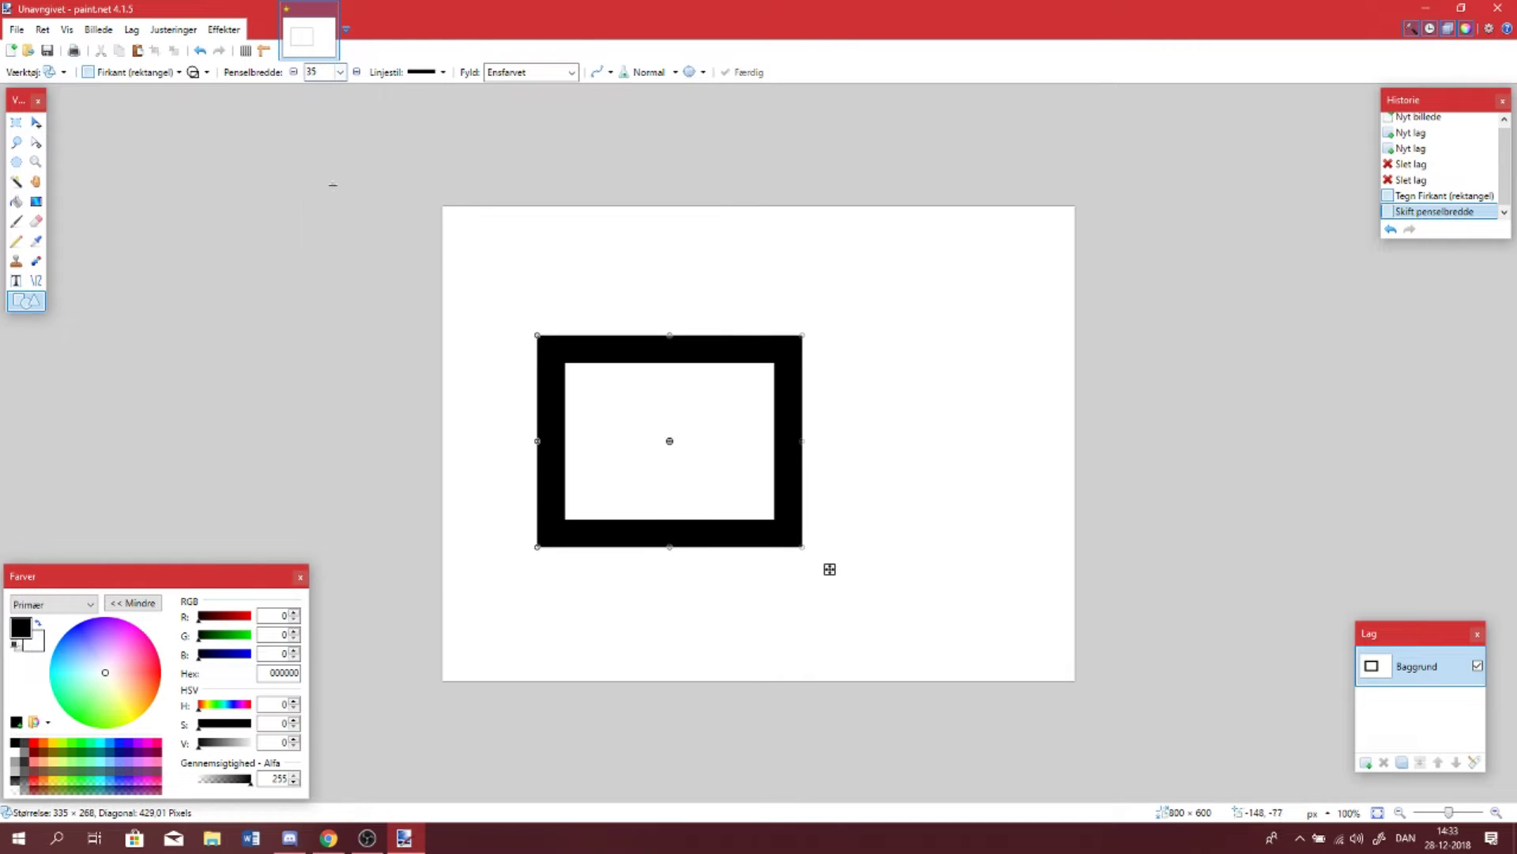
# Try the filled-with-outline and solid fill modes, then settle on outline only
pyautogui.click(206, 72)
pyautogui.click(237, 130)
pyautogui.click(206, 72)
pyautogui.click(238, 114)
pyautogui.click(207, 72)
pyautogui.click(237, 93)
# Add the text 'Hello' at font size 24 and move it inside the rectangle
pyautogui.press('t')
pyautogui.click(618, 254)
pyautogui.write('Hello')
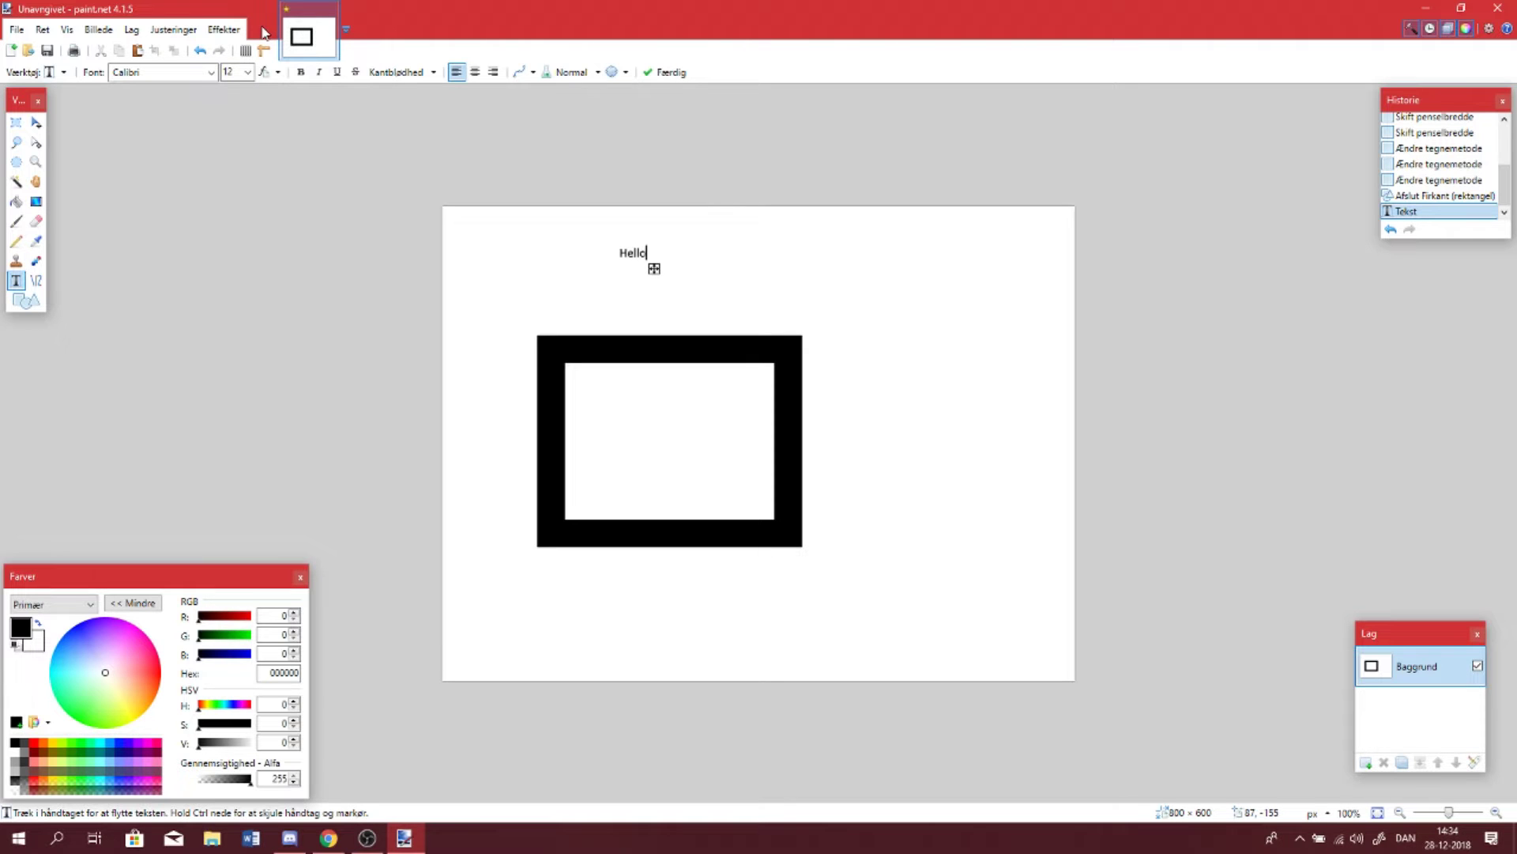
pyautogui.click(248, 72)
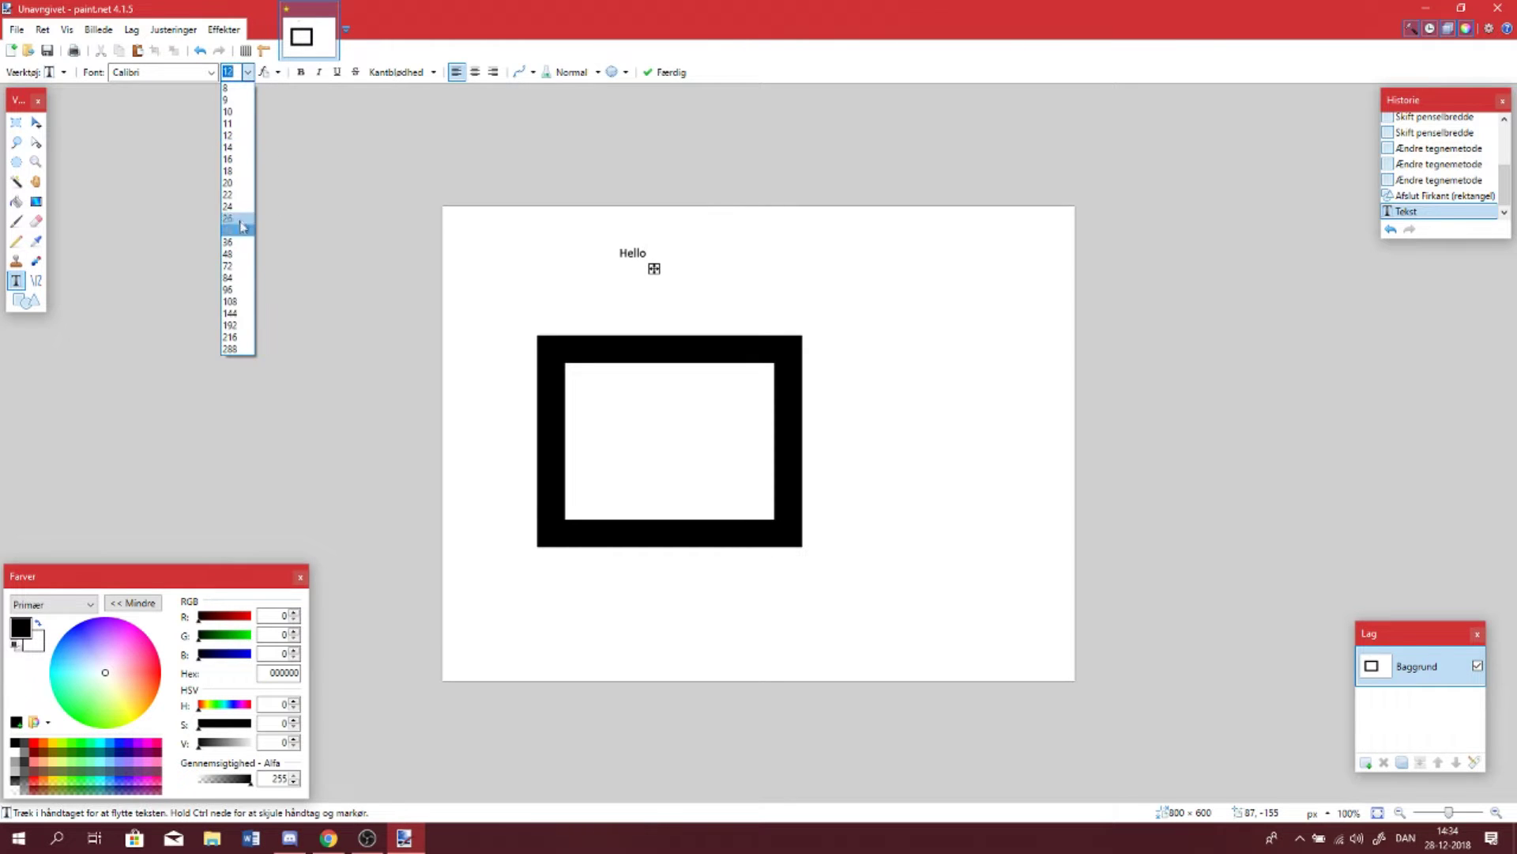
pyautogui.click(237, 231)
pyautogui.moveTo(681, 276); pyautogui.dragTo(695, 414)
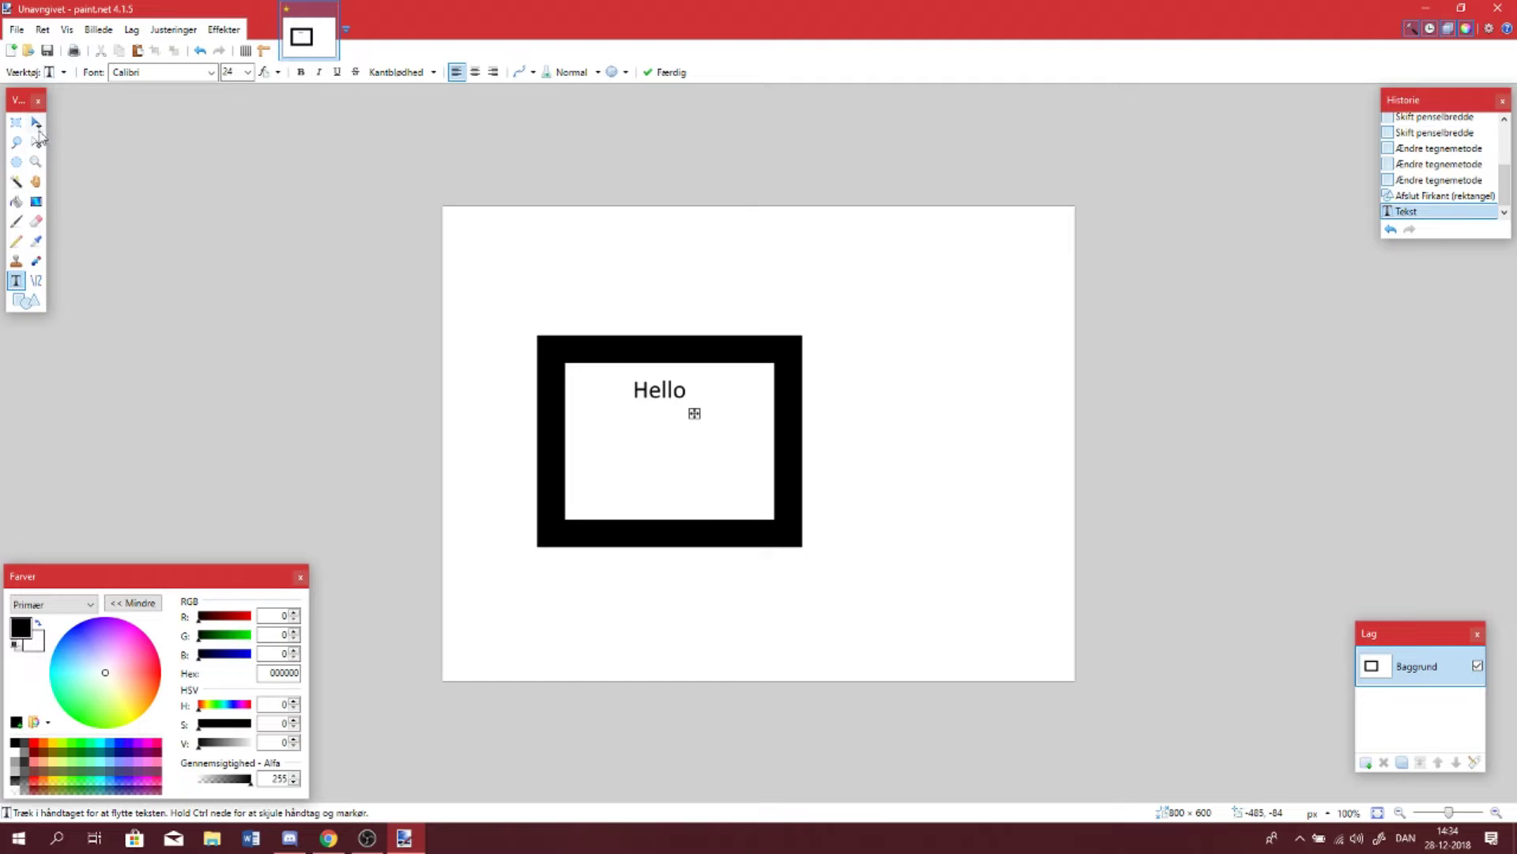
# Try the Clone Stamp on the canvas twice and dismiss the no-source errors
pyautogui.click(15, 262)
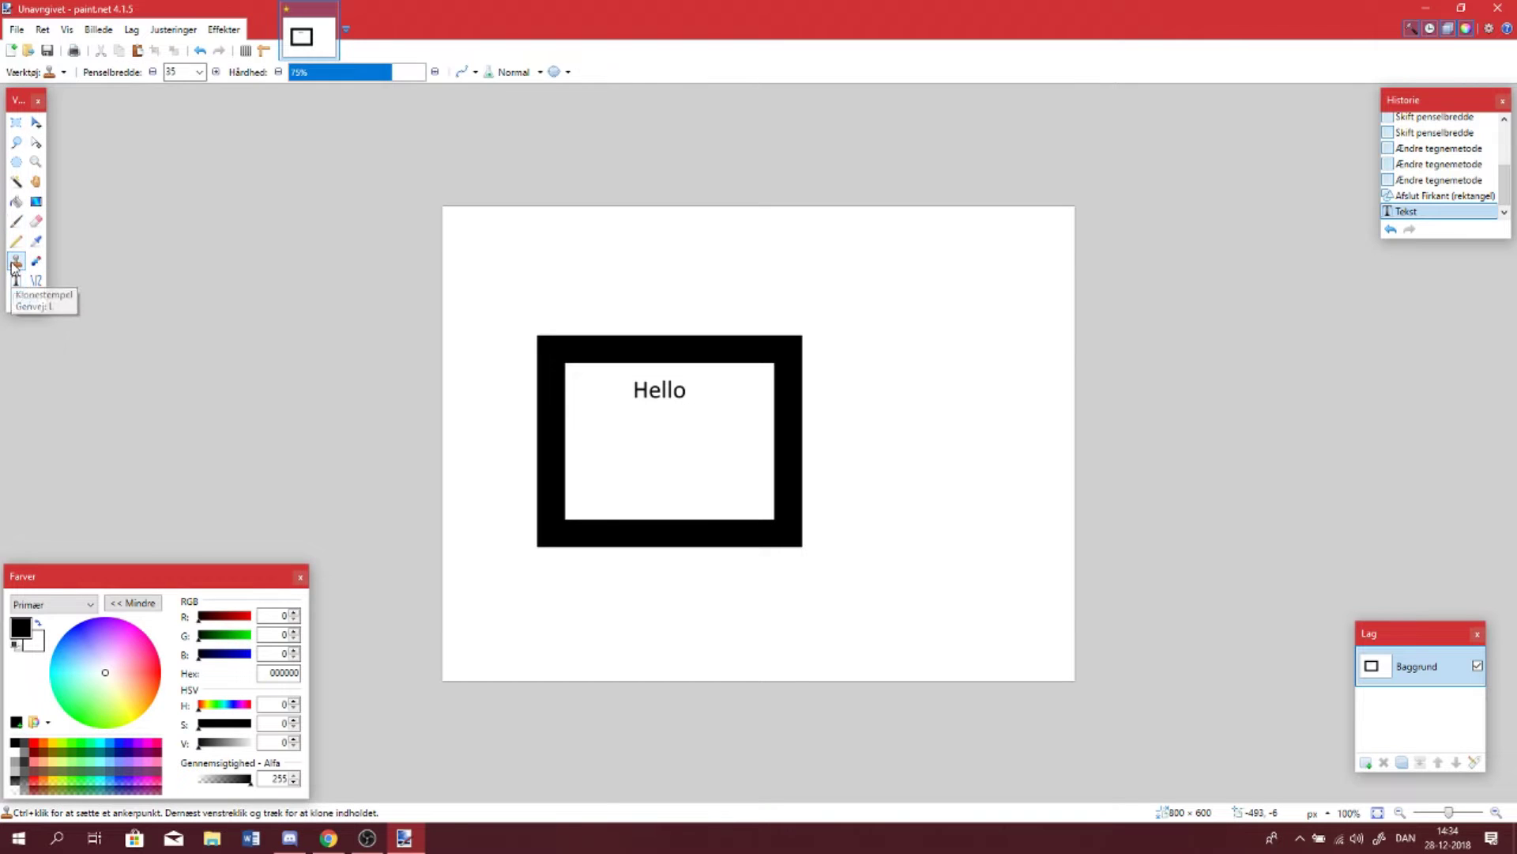
pyautogui.click(618, 275)
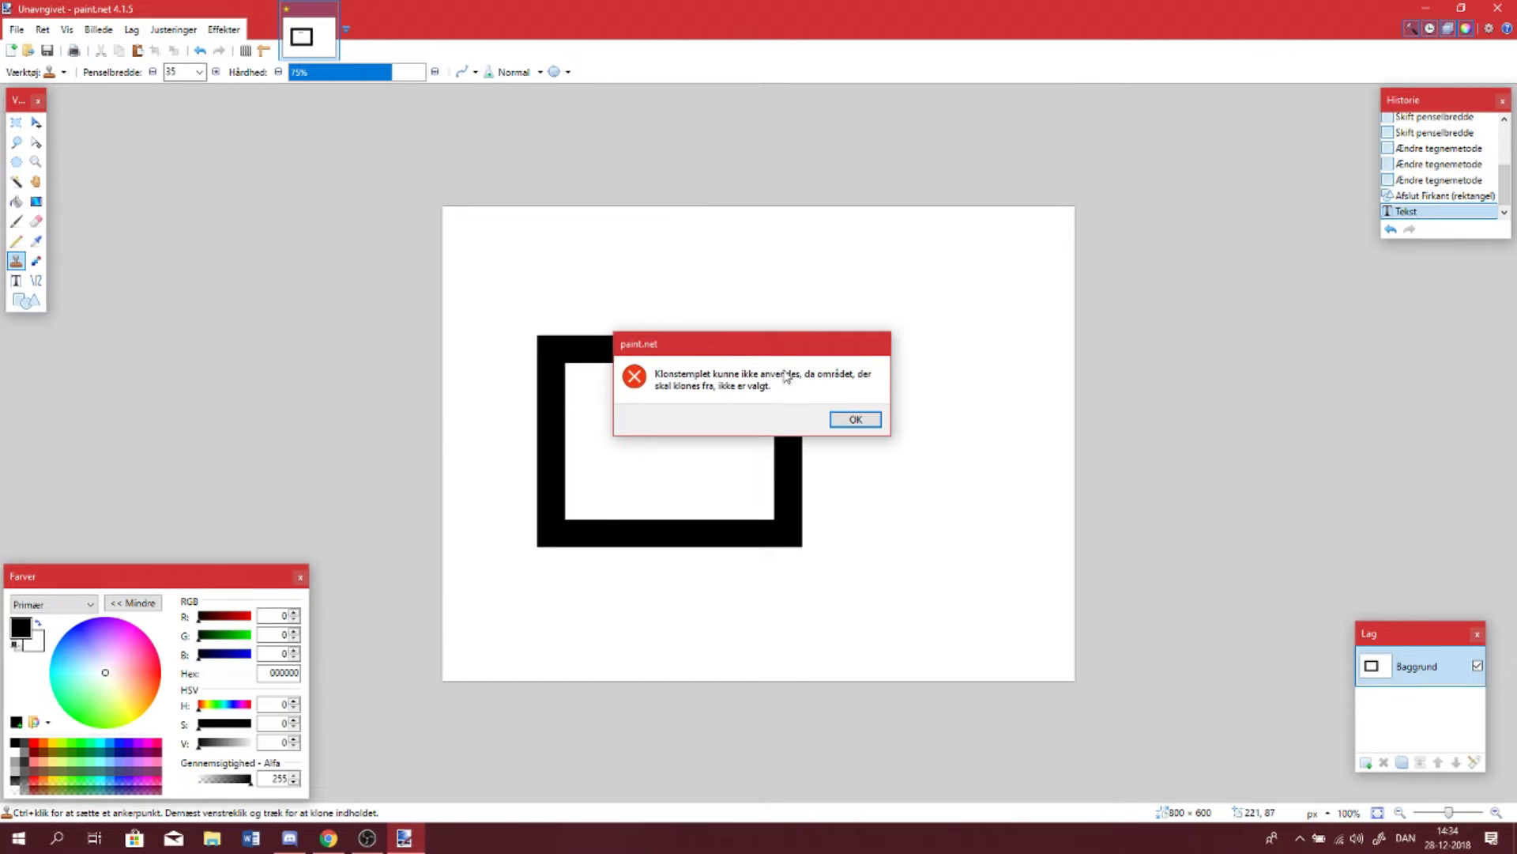
pyautogui.click(856, 420)
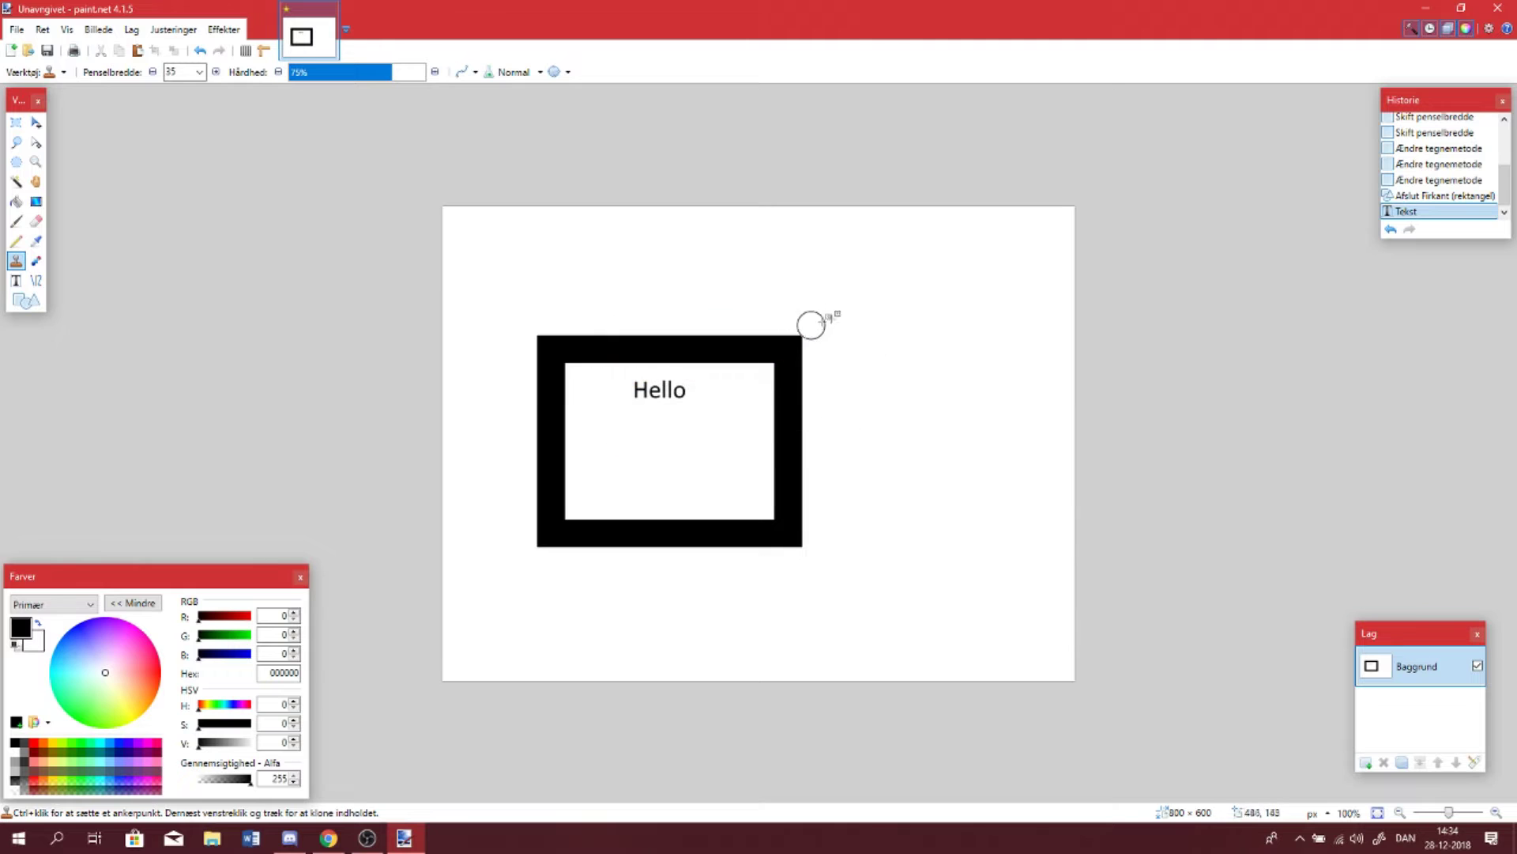
pyautogui.click(860, 399)
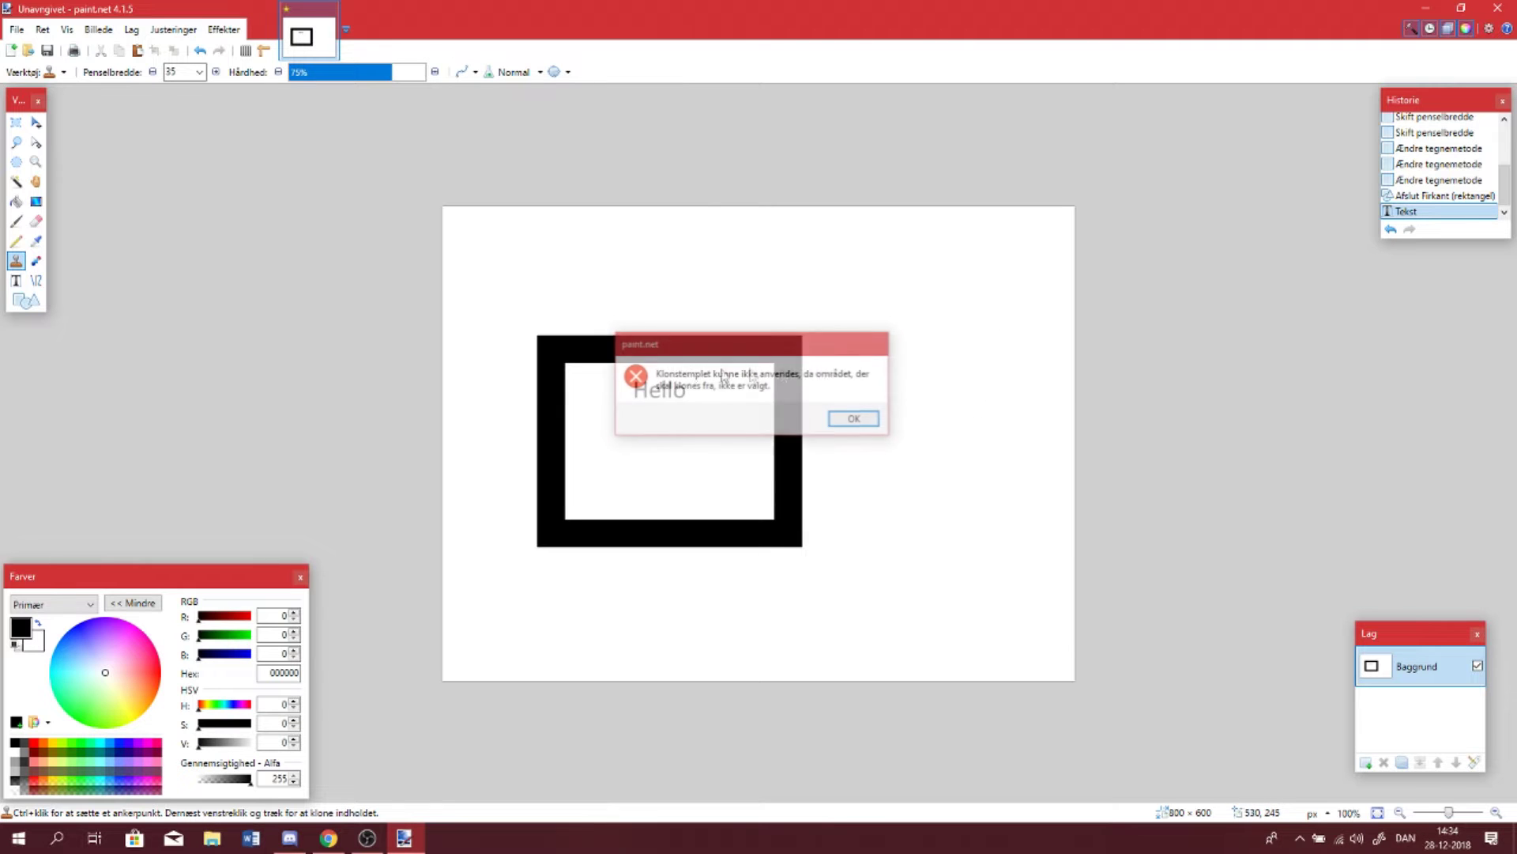
pyautogui.click(856, 420)
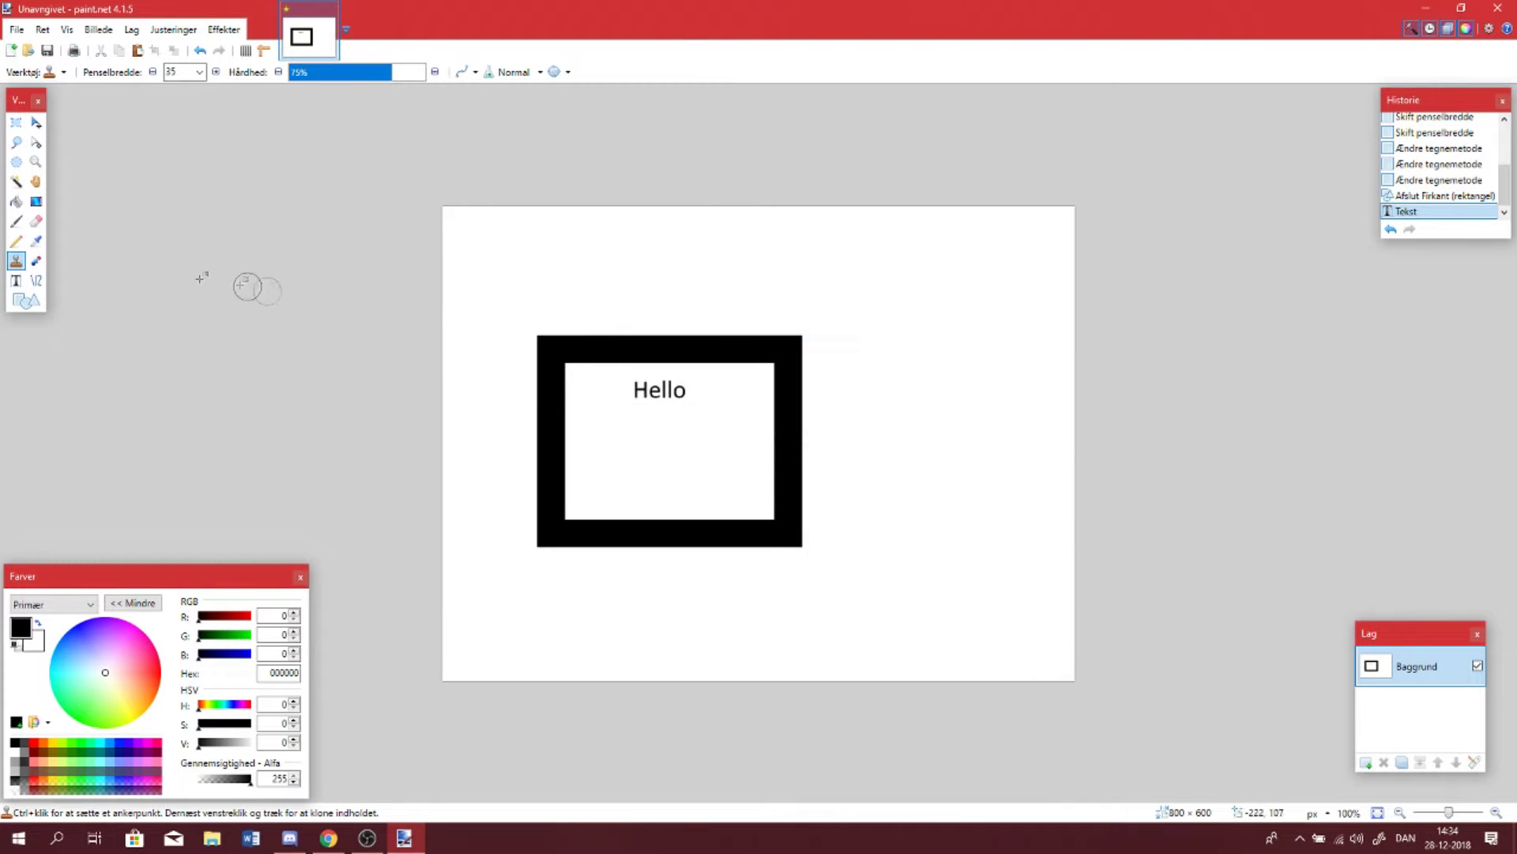
# Draw a thick black line above the rectangle and bend it into a curve
pyautogui.click(36, 281)
pyautogui.moveTo(487, 269); pyautogui.dragTo(877, 299)
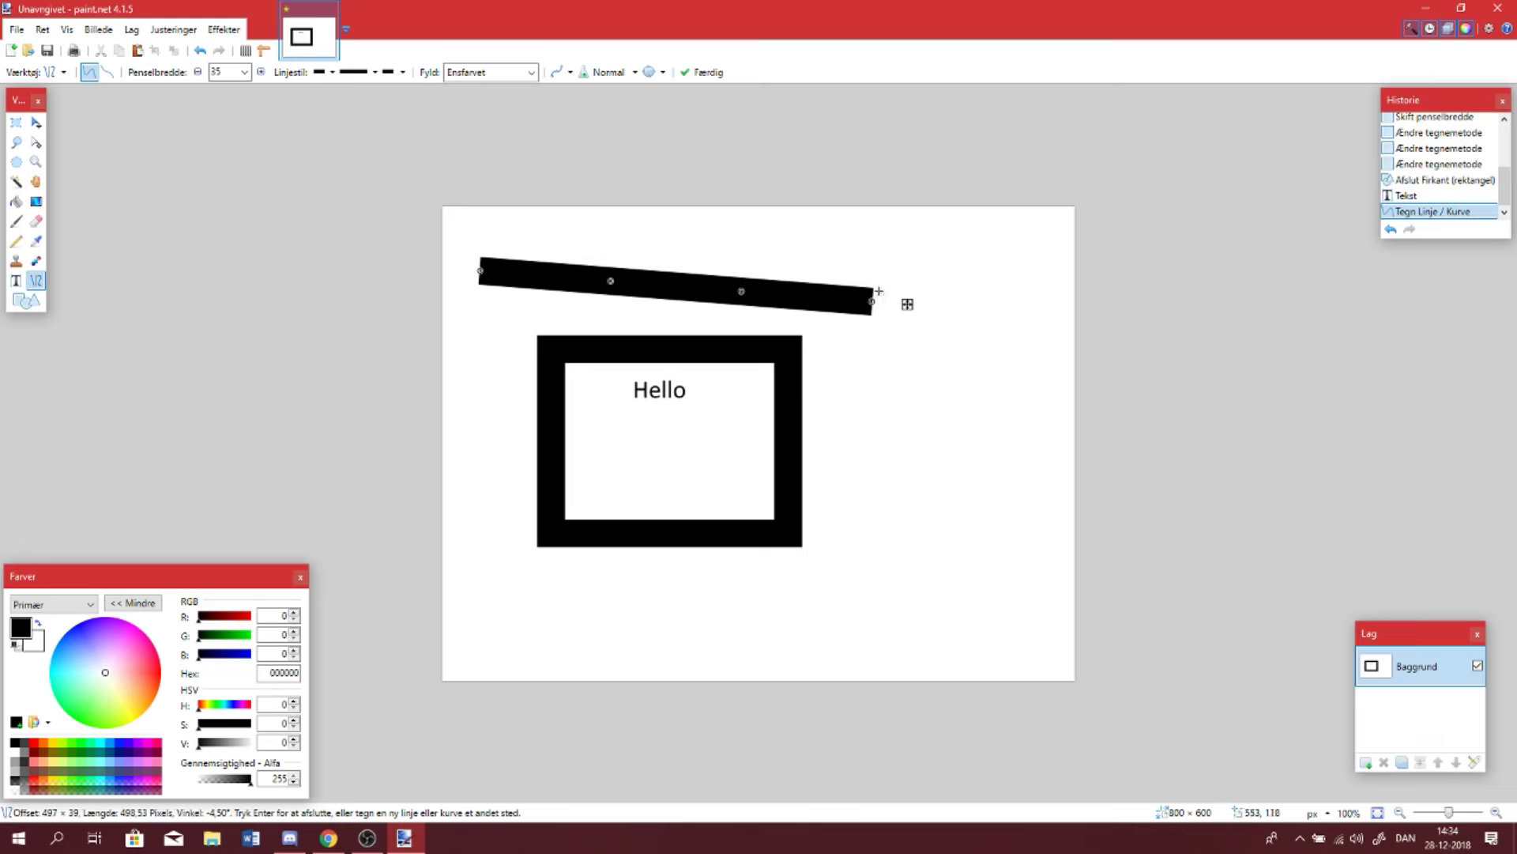
pyautogui.moveTo(742, 291); pyautogui.dragTo(734, 371)
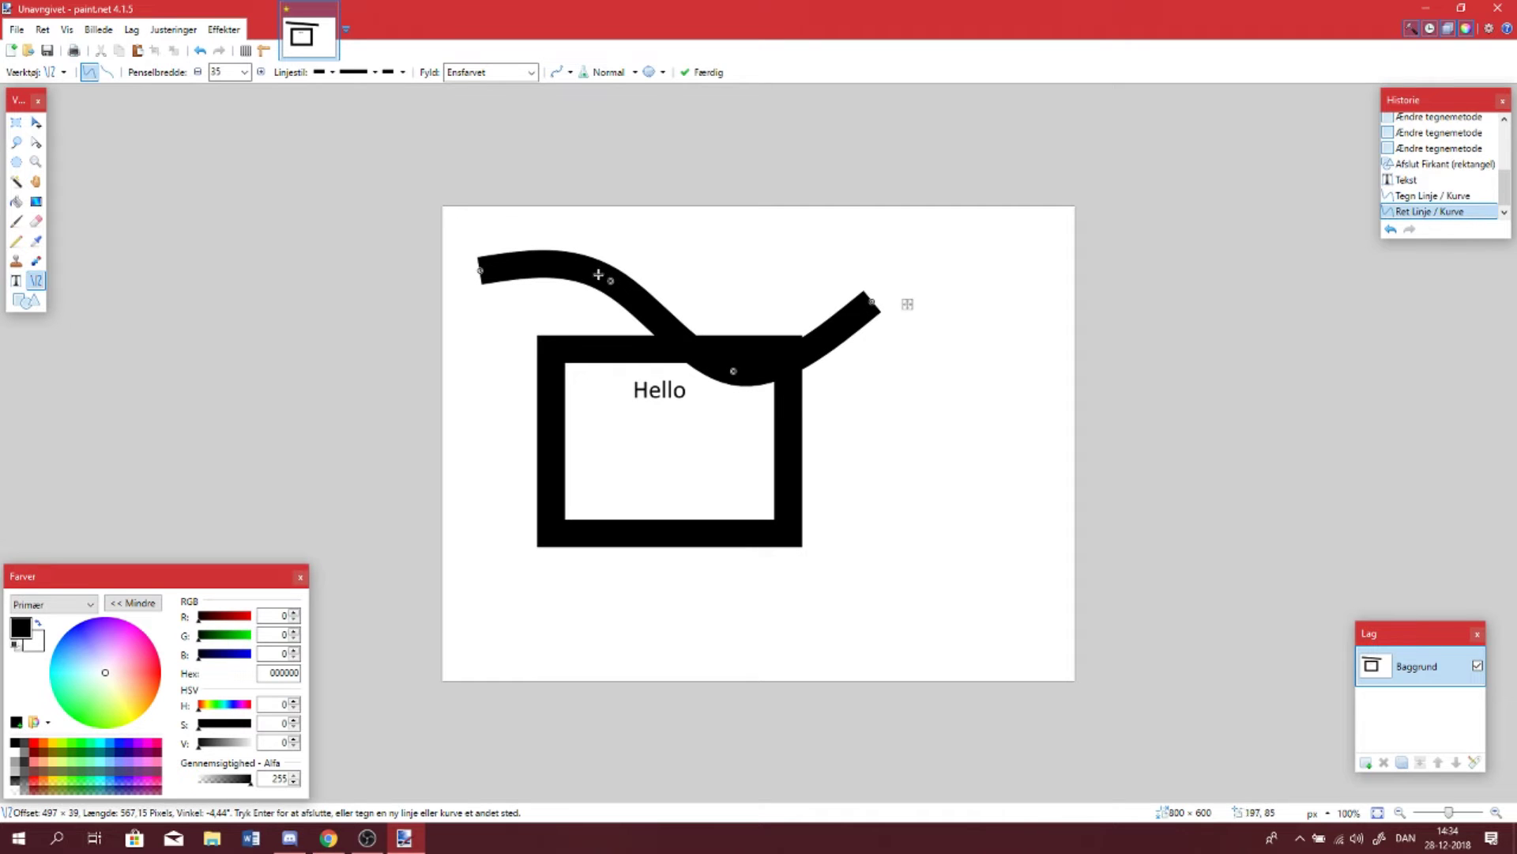
pyautogui.moveTo(610, 280); pyautogui.dragTo(719, 234)
pyautogui.moveTo(873, 301); pyautogui.dragTo(996, 278)
pyautogui.moveTo(495, 275); pyautogui.dragTo(489, 386)
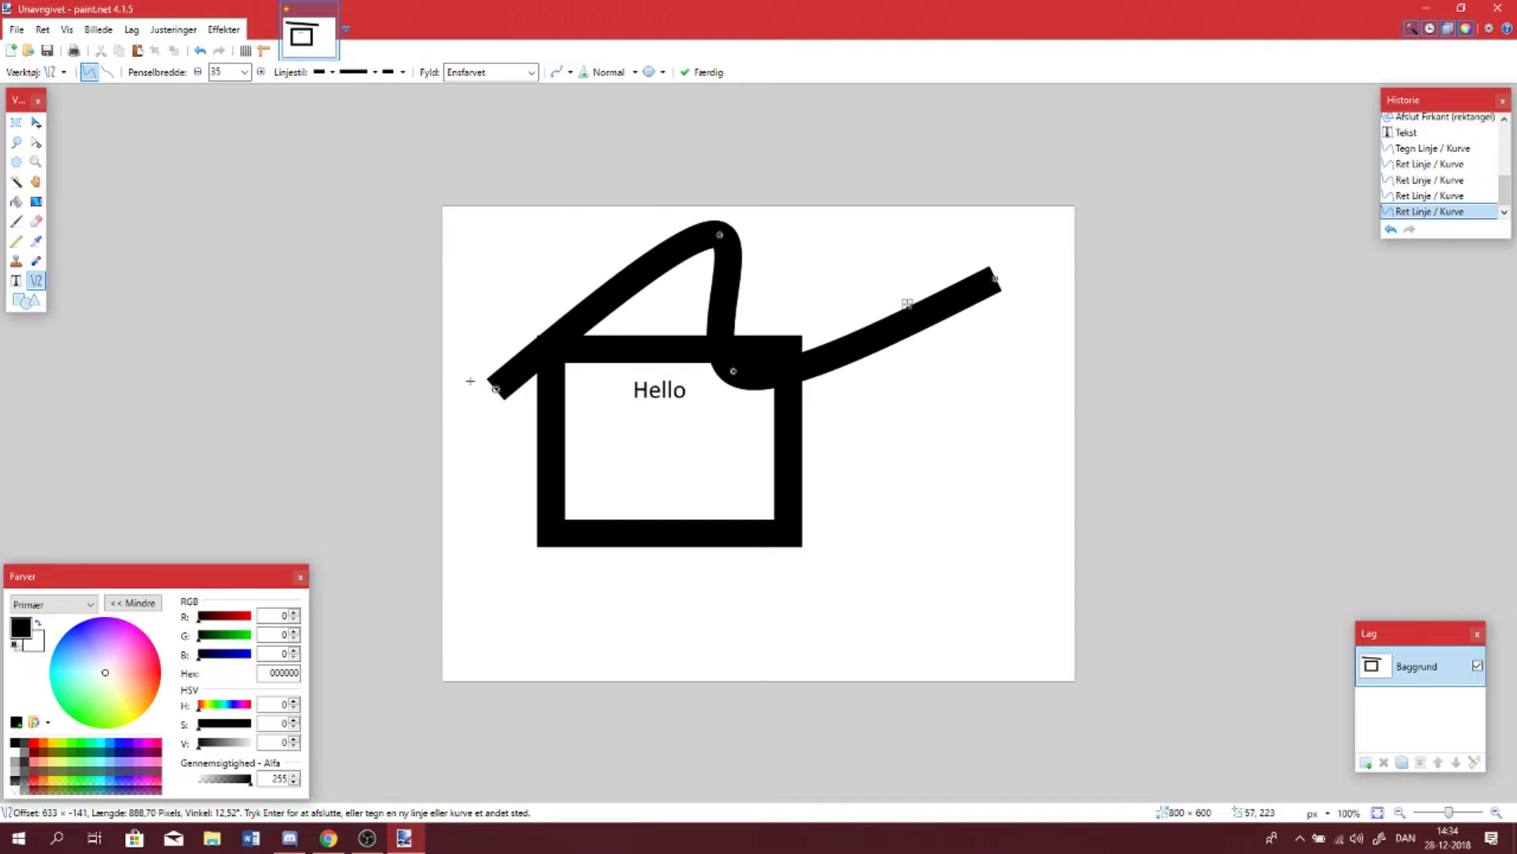
# Drag two thick Recolor strokes across the black drawing
pyautogui.click(33, 261)
pyautogui.moveTo(464, 305)
pyautogui.mouseDown()
pyautogui.moveTo(680, 336)
pyautogui.moveTo(632, 367)
pyautogui.mouseUp()
pyautogui.moveTo(995, 553)
pyautogui.mouseDown()
pyautogui.moveTo(644, 557)
pyautogui.moveTo(751, 486)
pyautogui.mouseUp()
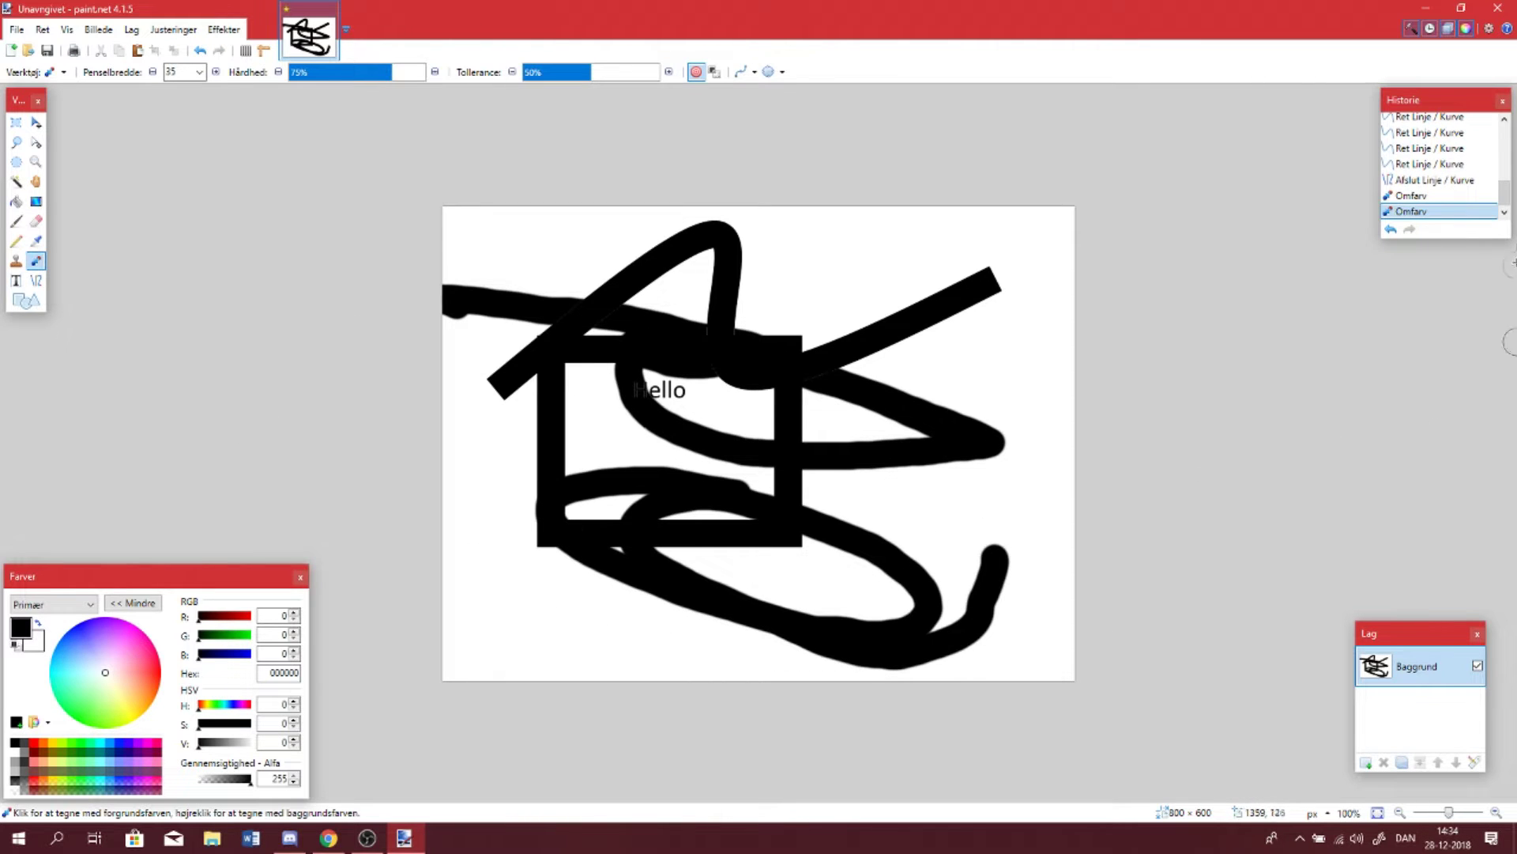
# Undo the recolour strokes and sample black from the drawing as the primary colour
pyautogui.click(1391, 229)
pyautogui.click(1391, 230)
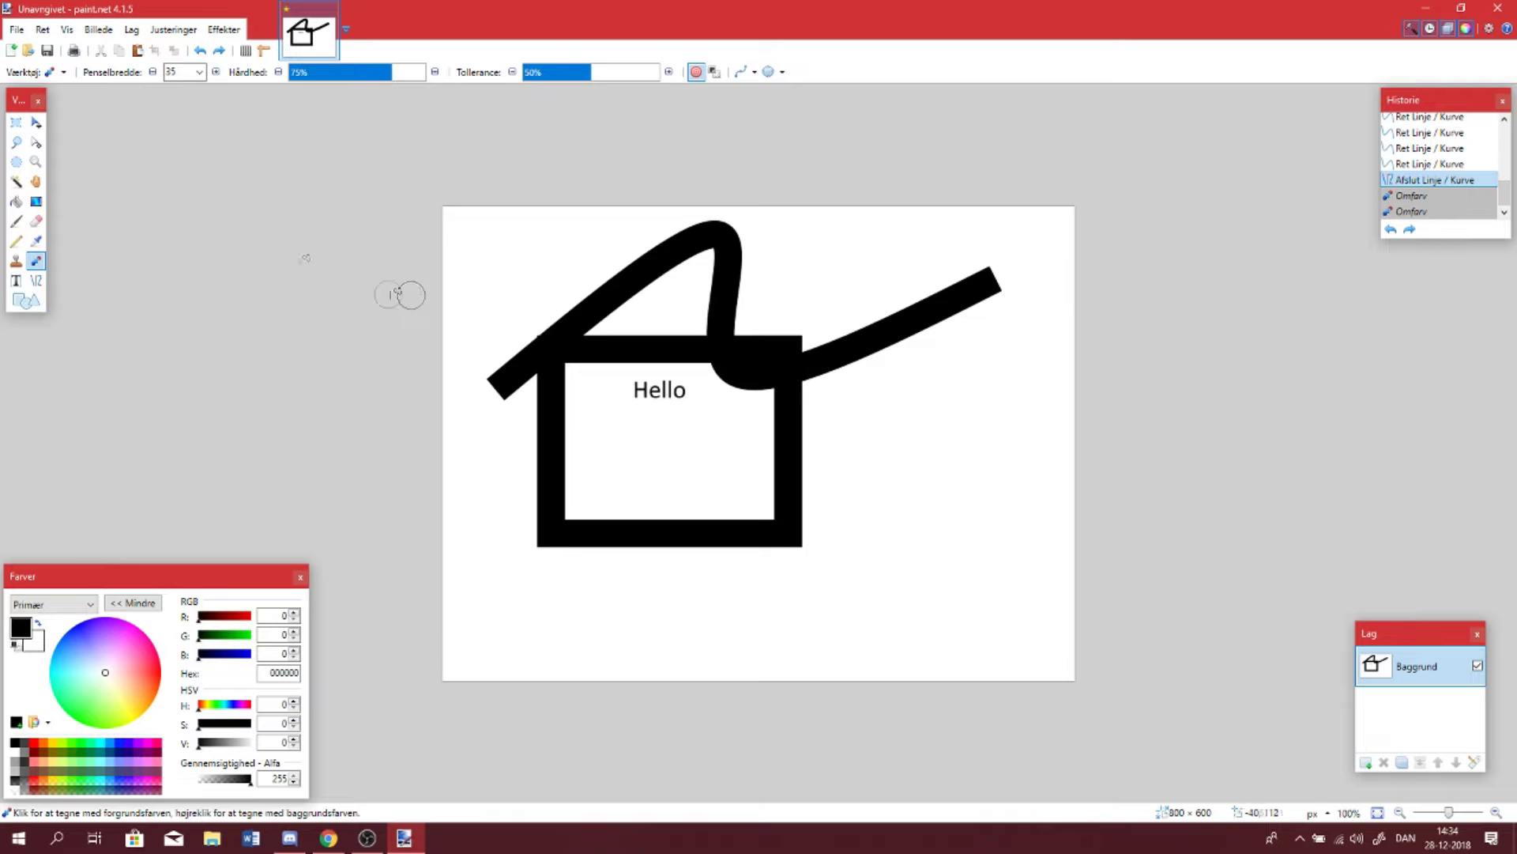
pyautogui.click(36, 242)
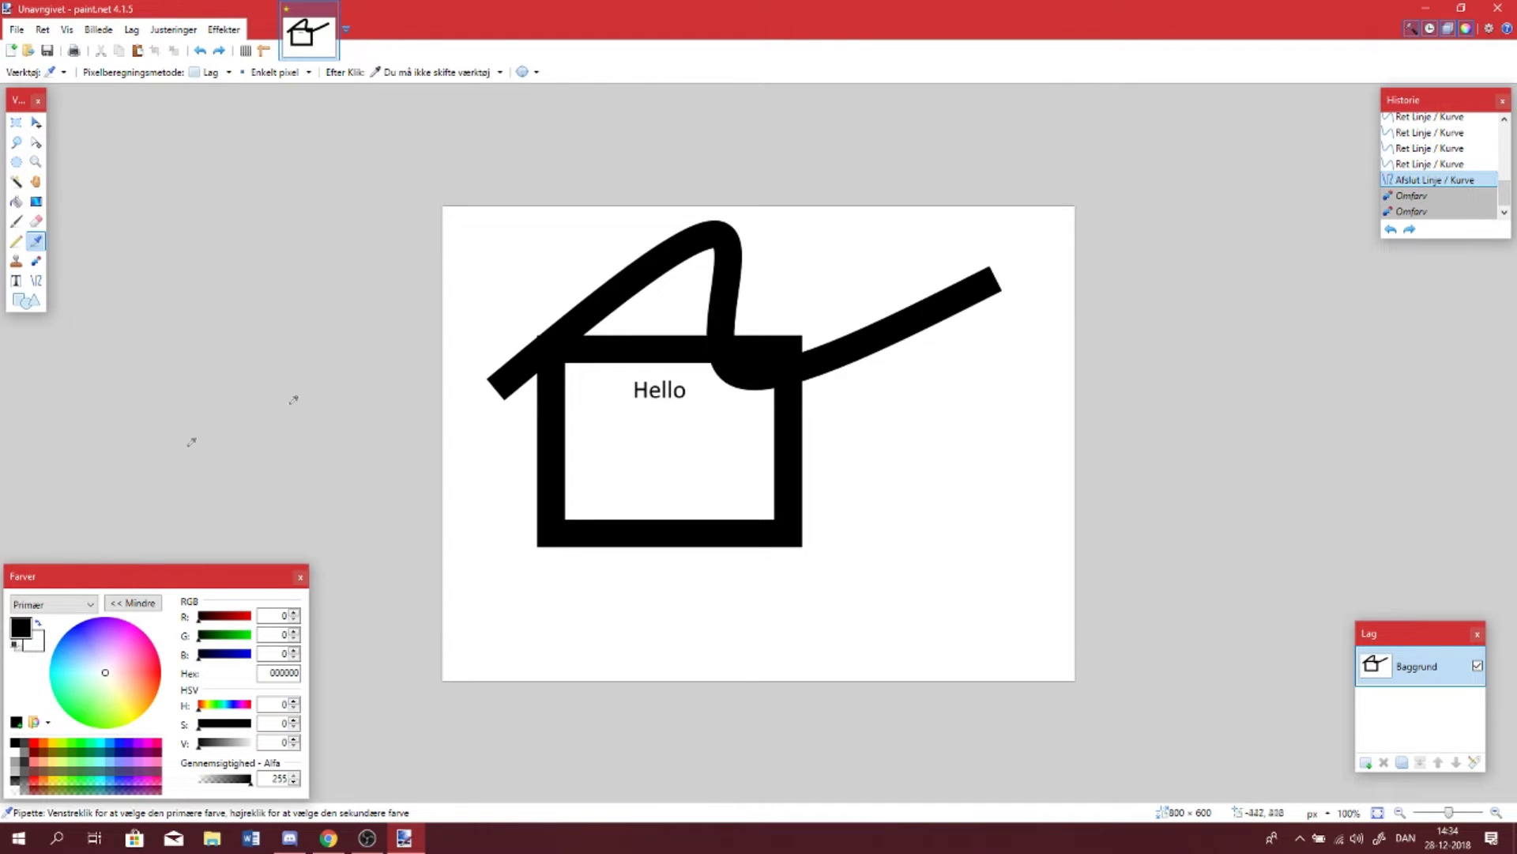
pyautogui.click(36, 624)
pyautogui.click(572, 347)
# Erase broad swaths through the curve, rectangle and Hello text
pyautogui.click(36, 221)
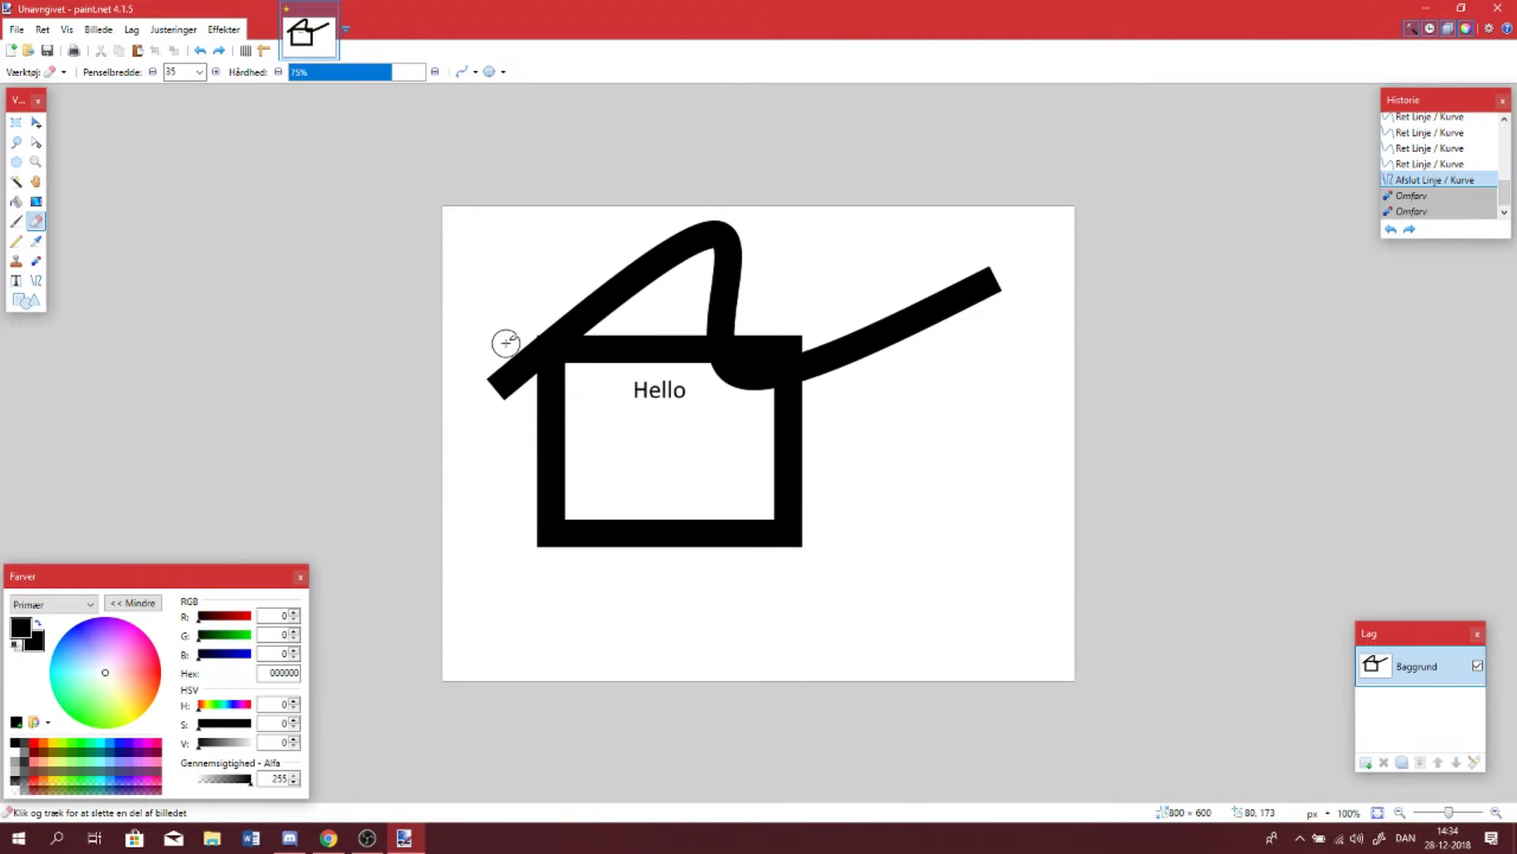
pyautogui.moveTo(535, 305)
pyautogui.mouseDown()
pyautogui.moveTo(559, 389)
pyautogui.moveTo(620, 230)
pyautogui.moveTo(791, 380)
pyautogui.moveTo(678, 365)
pyautogui.moveTo(878, 399)
pyautogui.mouseUp()
pyautogui.click(36, 201)
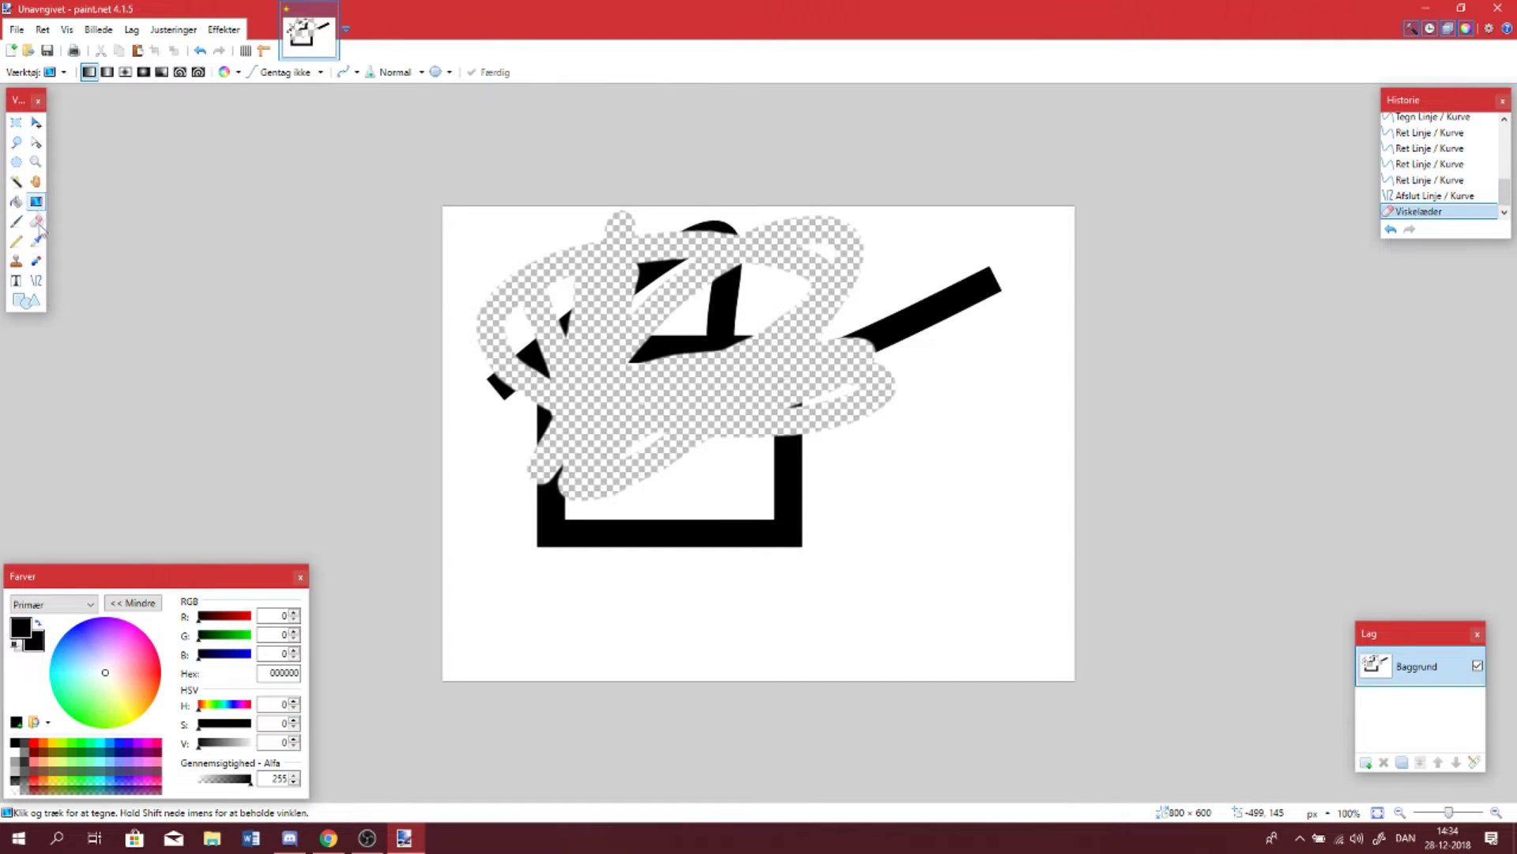
# Pick blue and draw linear, reflected and diamond blue-to-black gradients across the canvas
pyautogui.click(78, 626)
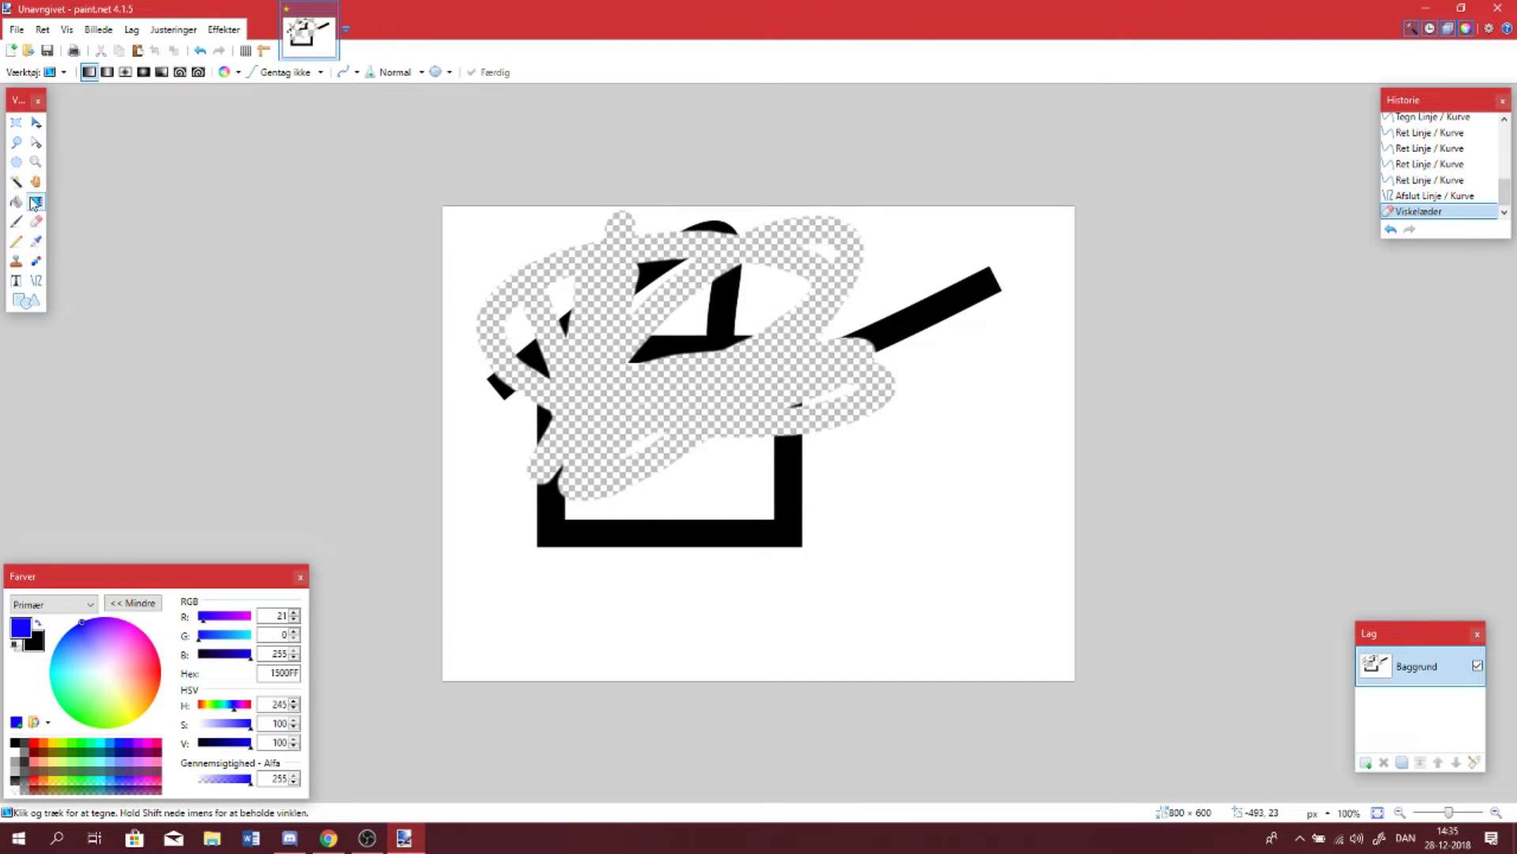
pyautogui.moveTo(559, 243)
pyautogui.mouseDown()
pyautogui.moveTo(677, 440)
pyautogui.moveTo(833, 610)
pyautogui.moveTo(1020, 664)
pyautogui.moveTo(752, 477)
pyautogui.moveTo(1107, 545)
pyautogui.moveTo(986, 531)
pyautogui.moveTo(1057, 473)
pyautogui.moveTo(988, 230)
pyautogui.moveTo(918, 139)
pyautogui.moveTo(994, 591)
pyautogui.mouseUp()
pyautogui.click(106, 72)
pyautogui.moveTo(723, 359); pyautogui.dragTo(1160, 602)
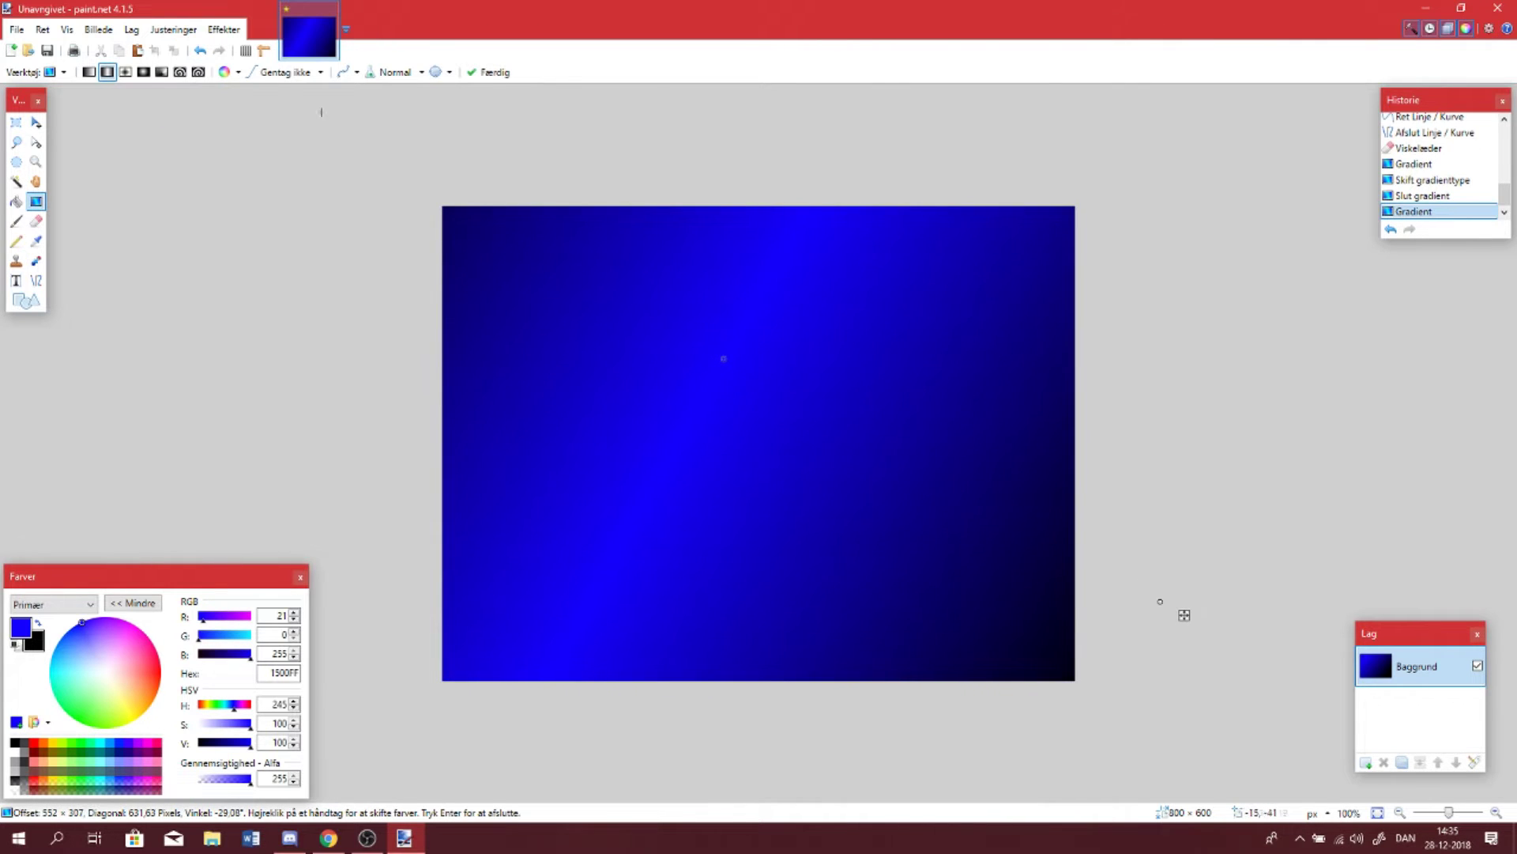
pyautogui.click(124, 72)
pyautogui.moveTo(780, 432); pyautogui.dragTo(1323, 260)
# Try radial and conical gradients, then finish with a spiral gradient
pyautogui.click(143, 72)
pyautogui.moveTo(620, 268); pyautogui.dragTo(1008, 586)
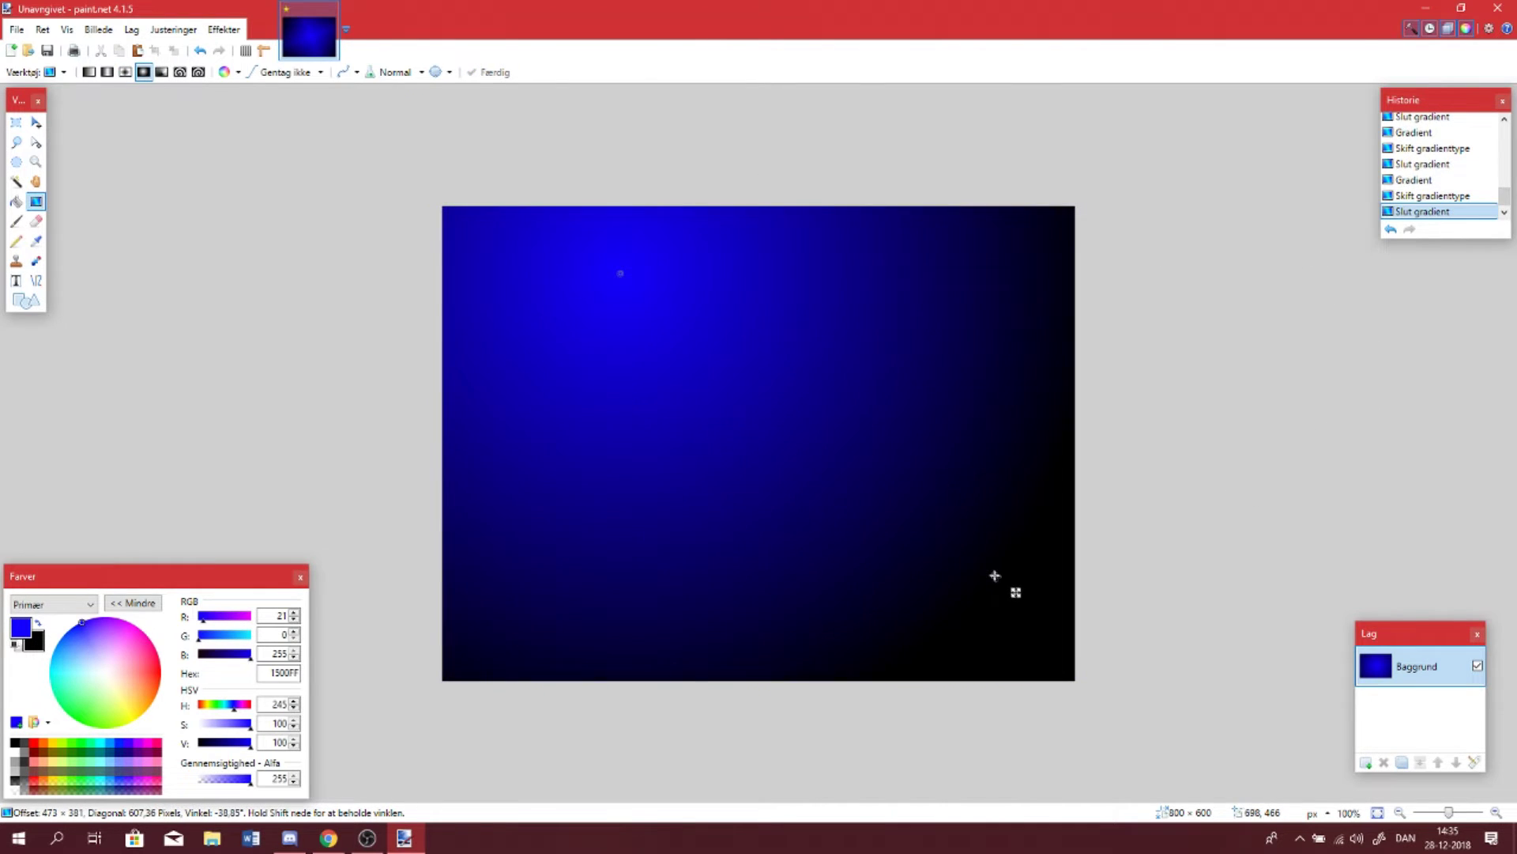
pyautogui.click(161, 72)
pyautogui.moveTo(659, 433); pyautogui.dragTo(848, 584)
pyautogui.click(180, 72)
pyautogui.moveTo(688, 410); pyautogui.dragTo(1160, 835)
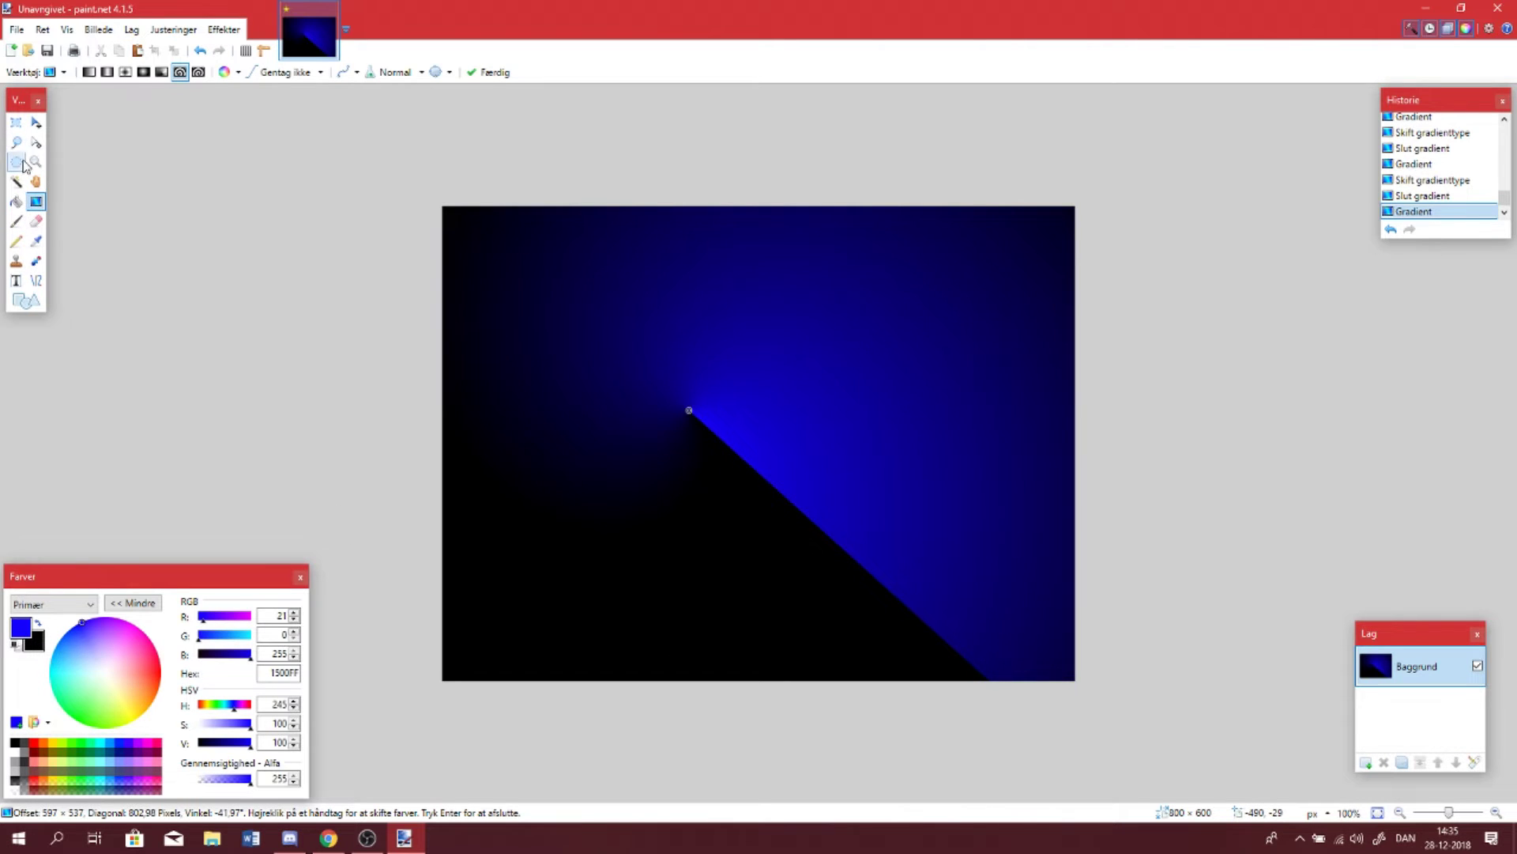
pyautogui.click(36, 182)
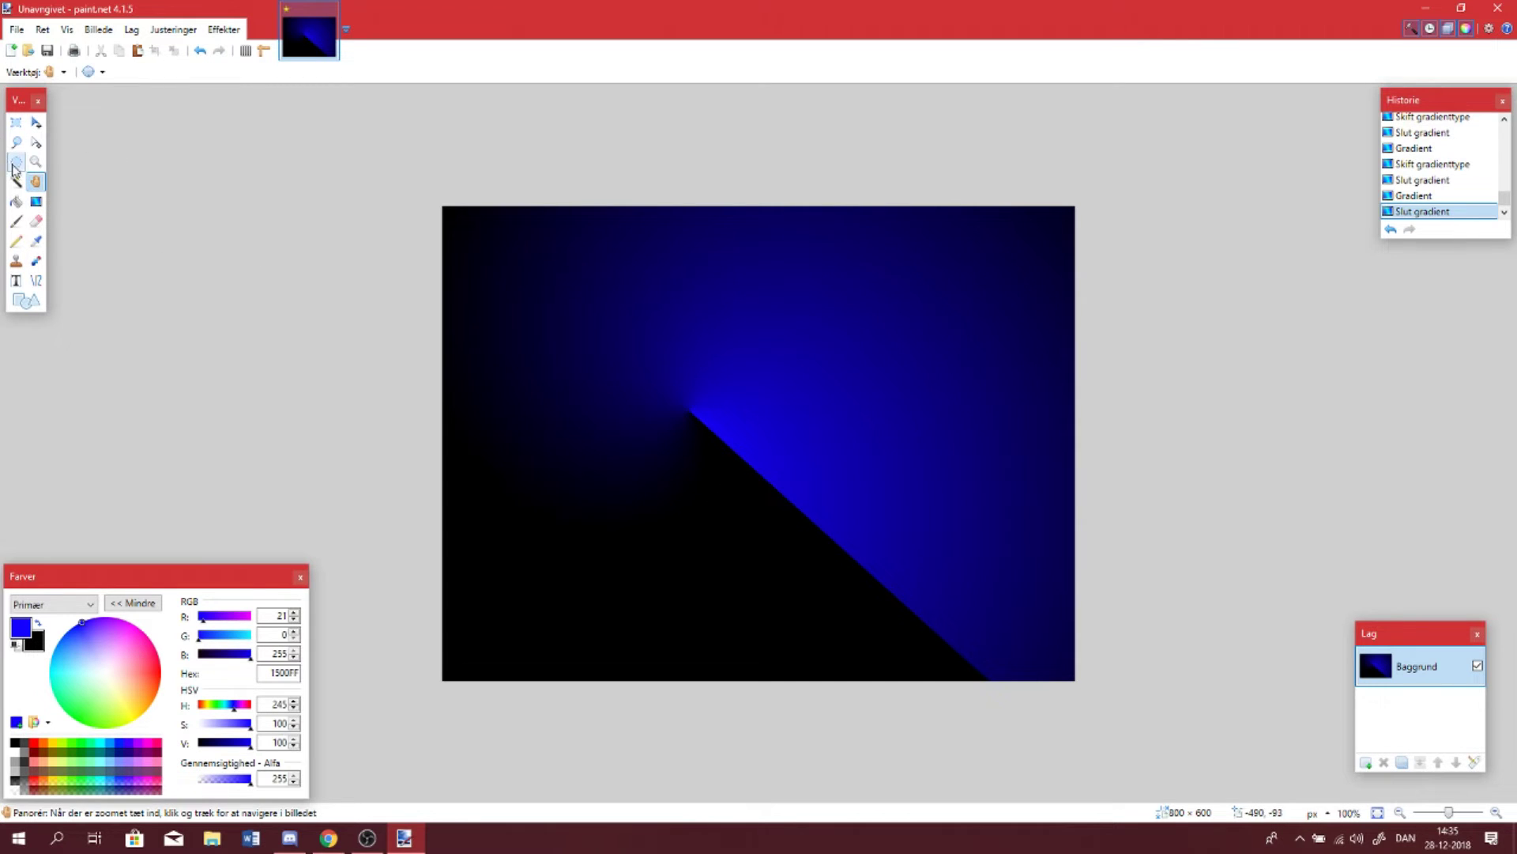
# Scribble thin blue Pencil loops across the gradient up to the canvas top
pyautogui.click(16, 201)
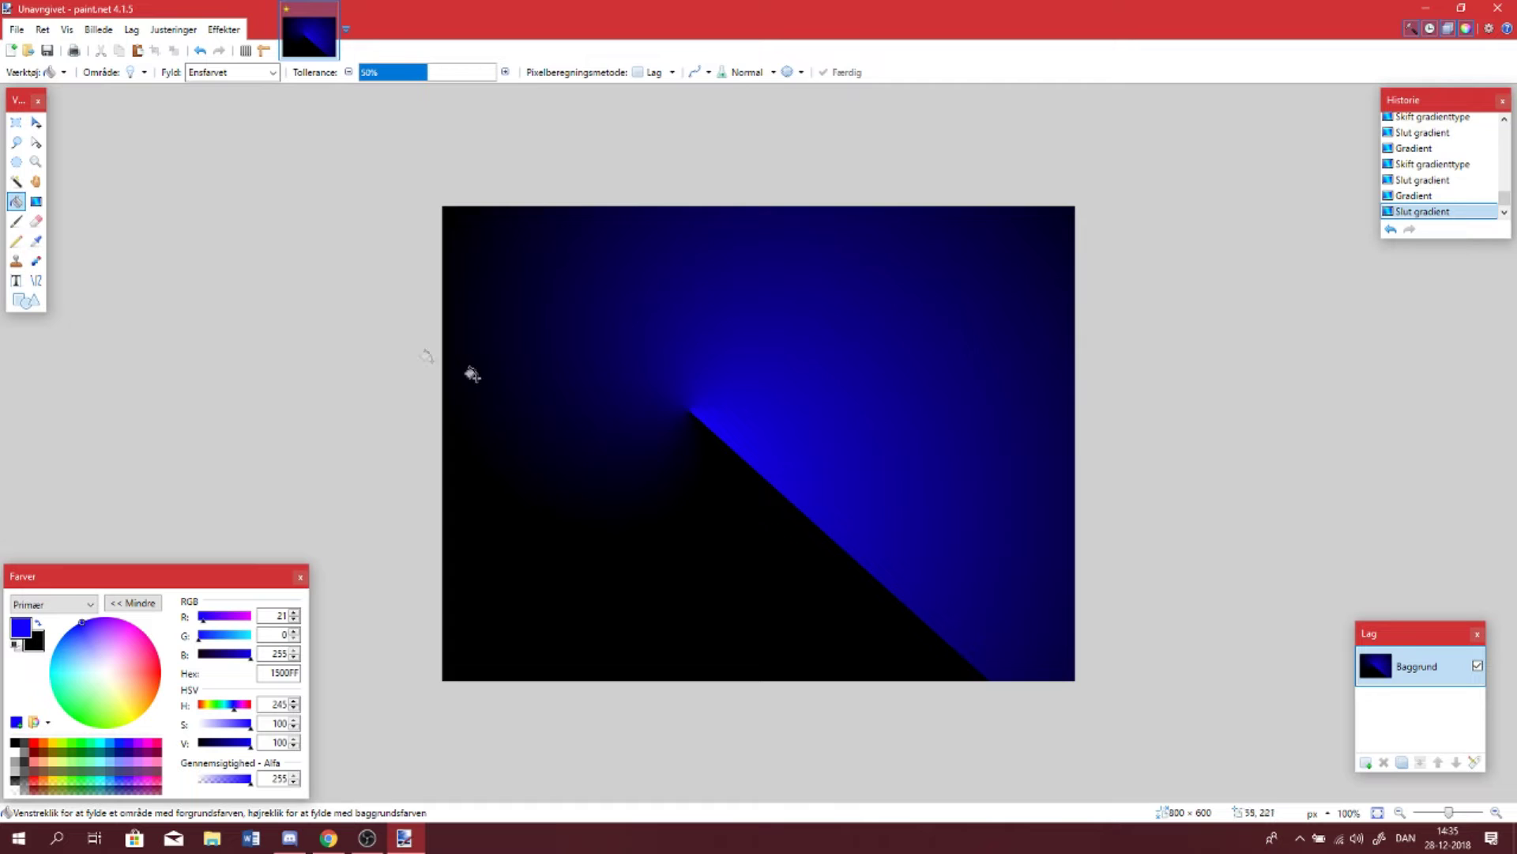
pyautogui.click(16, 220)
pyautogui.click(16, 240)
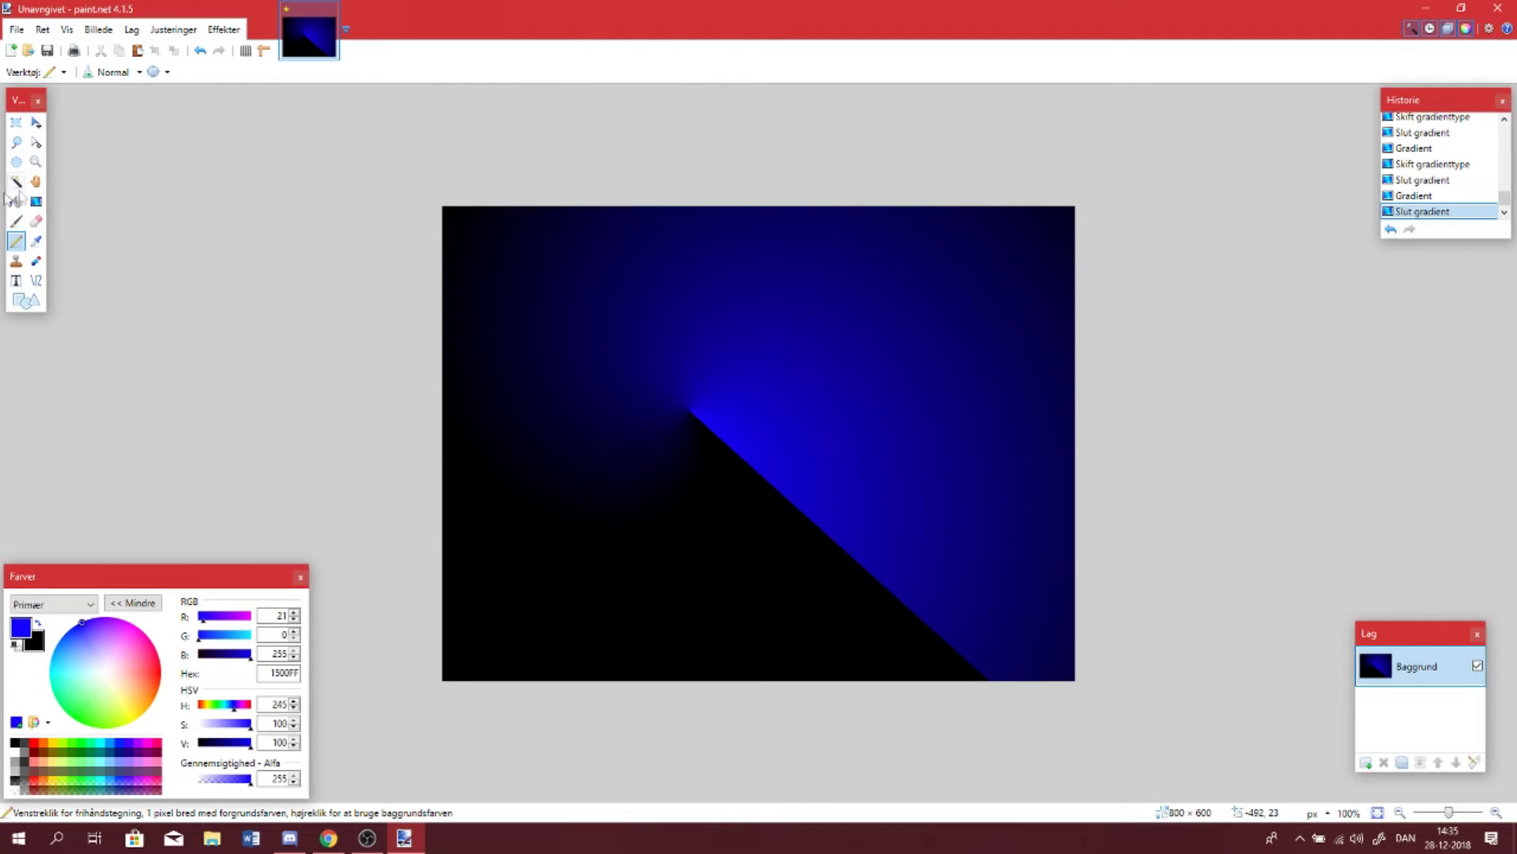
pyautogui.moveTo(606, 260)
pyautogui.mouseDown()
pyautogui.moveTo(575, 480)
pyautogui.moveTo(492, 466)
pyautogui.mouseUp()
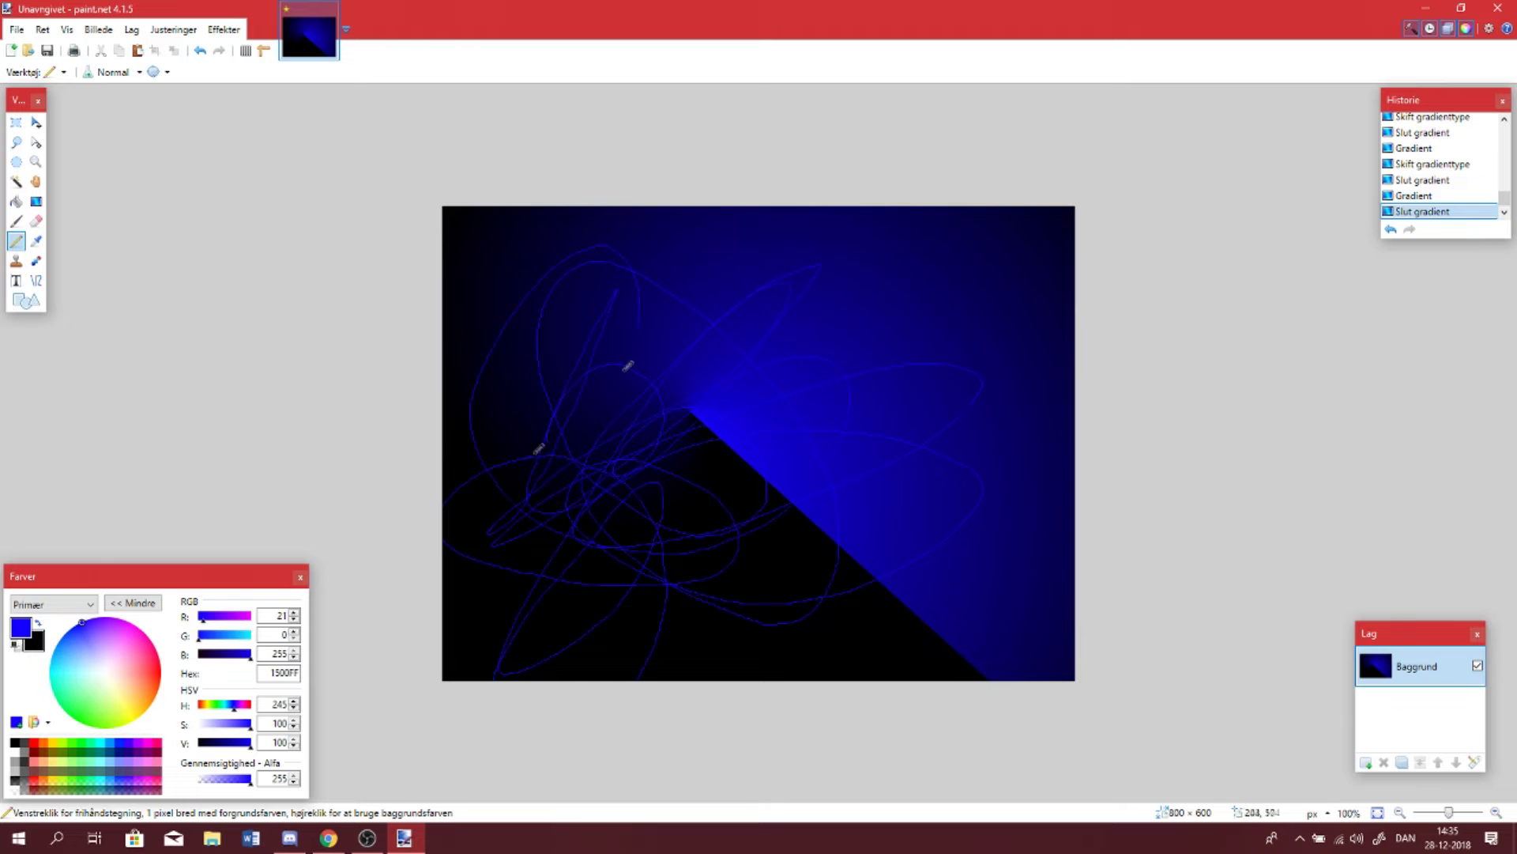
pyautogui.moveTo(910, 133); pyautogui.dragTo(968, 214)
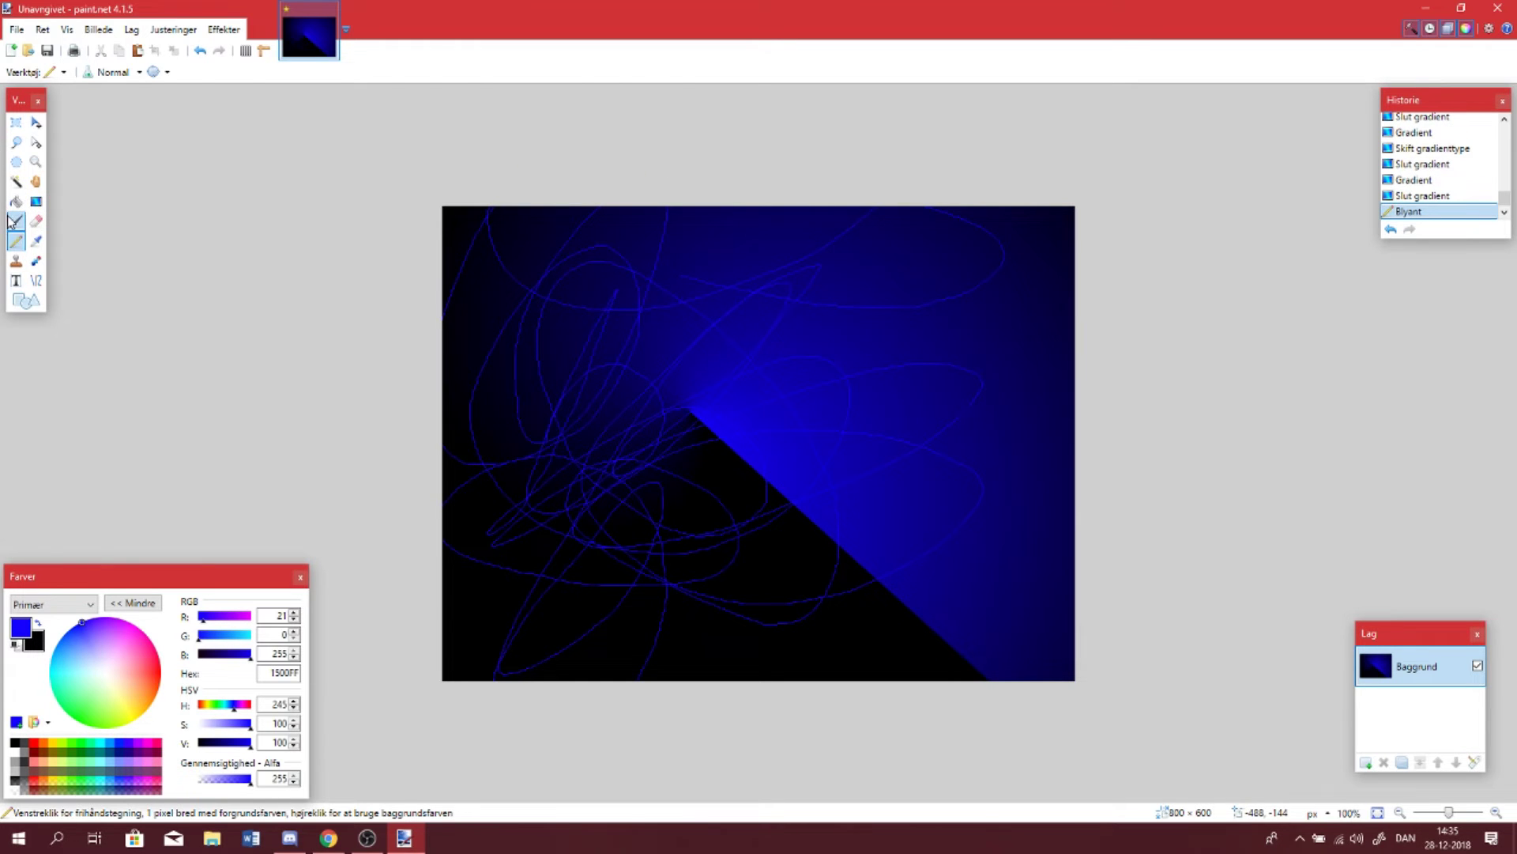
# Paint two thick blue Paintbrush strokes across the canvas
pyautogui.click(16, 221)
pyautogui.moveTo(504, 317)
pyautogui.mouseDown()
pyautogui.moveTo(569, 382)
pyautogui.moveTo(735, 353)
pyautogui.moveTo(632, 522)
pyautogui.moveTo(660, 474)
pyautogui.mouseUp()
pyautogui.moveTo(768, 517); pyautogui.dragTo(753, 616)
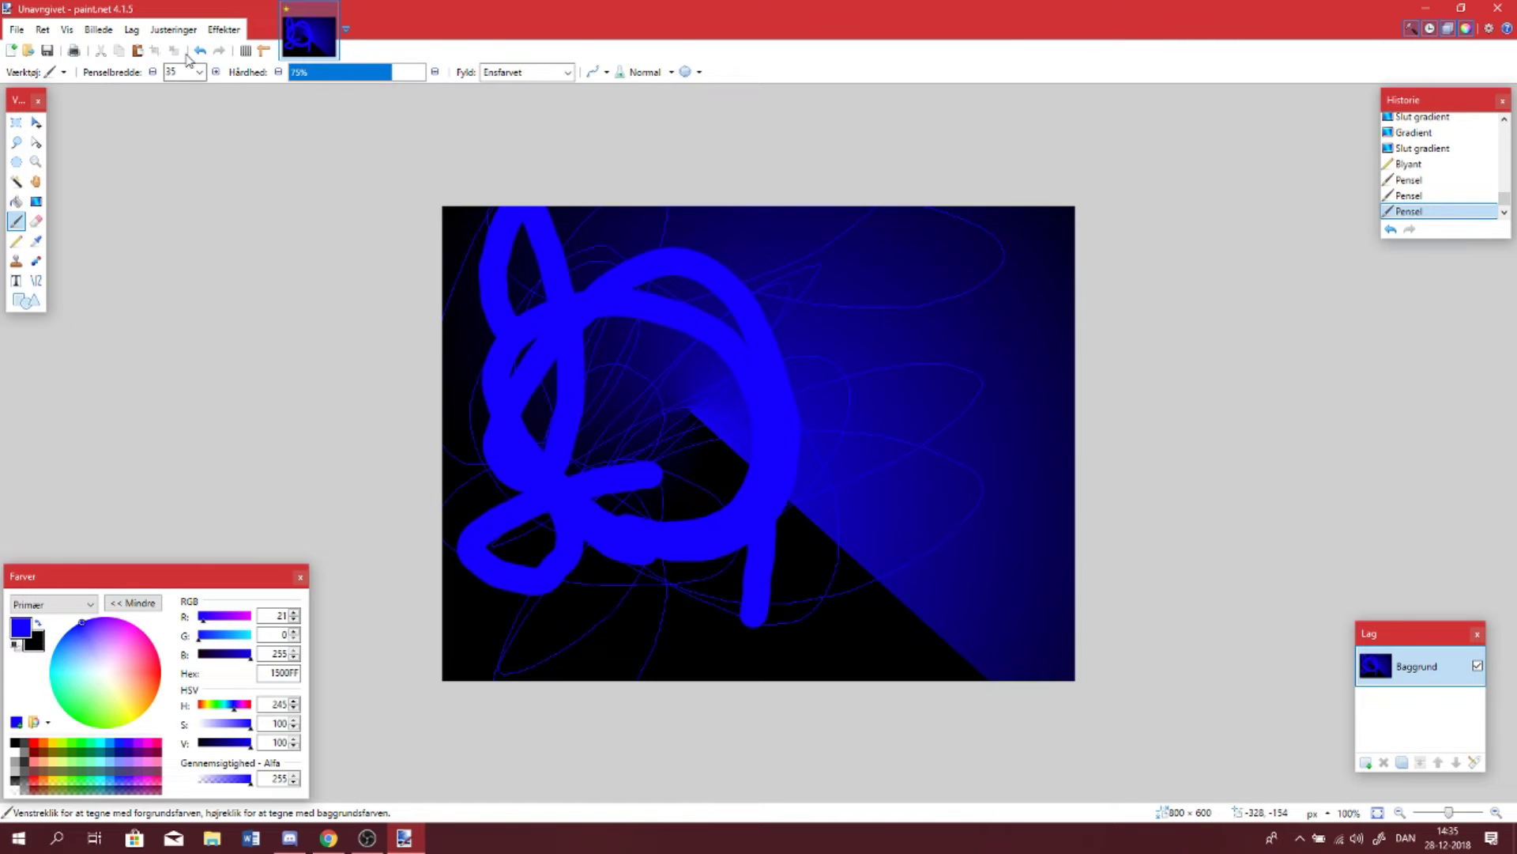
# Flood-fill the gradient and several black patches and wedges solid blue
pyautogui.click(15, 201)
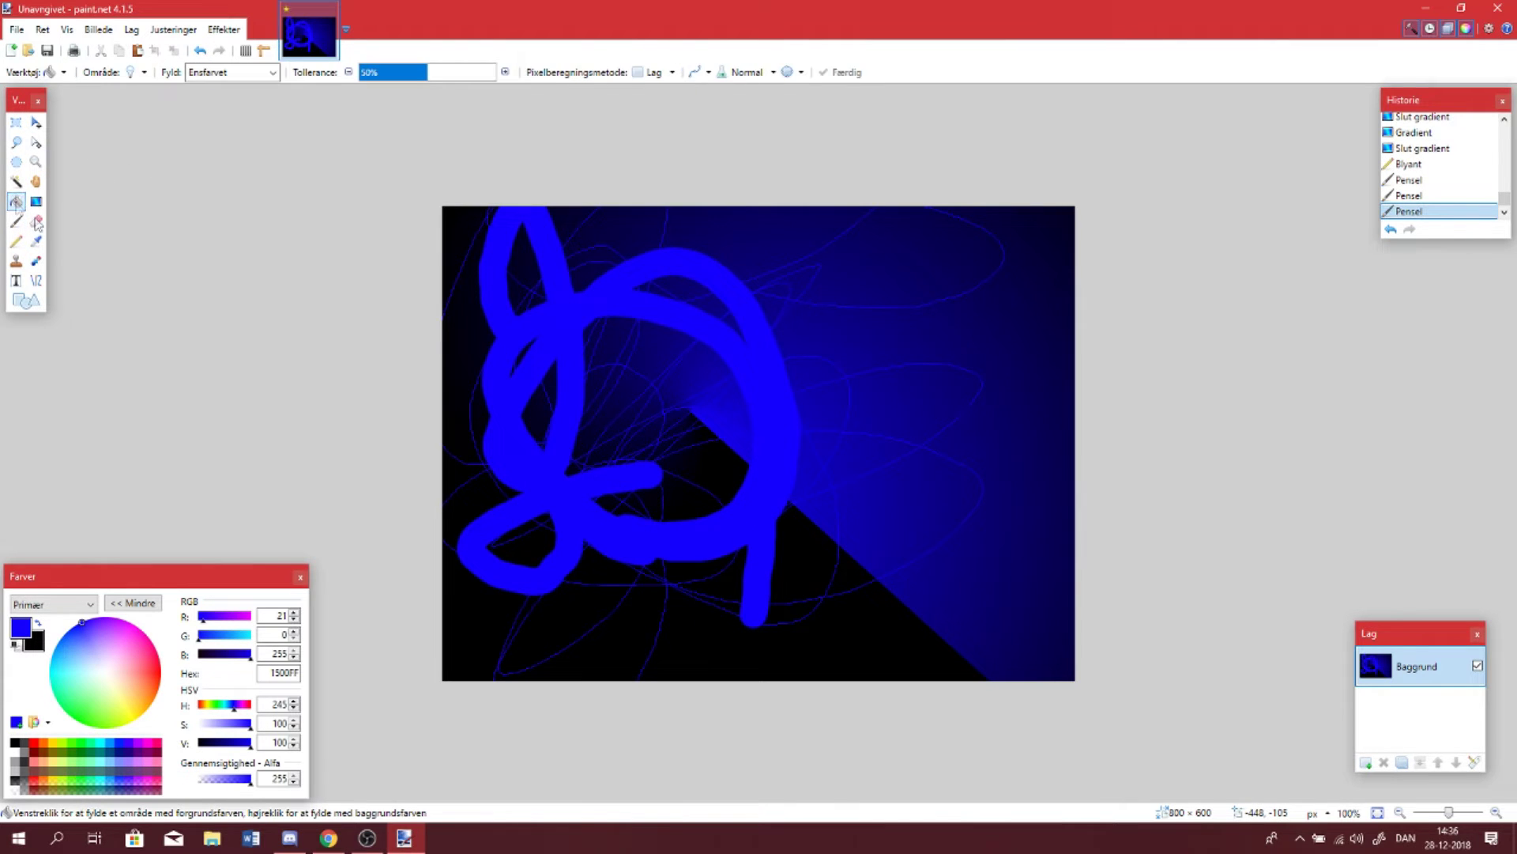
pyautogui.click(837, 314)
pyautogui.click(725, 464)
pyautogui.click(892, 662)
pyautogui.click(604, 607)
pyautogui.click(497, 509)
pyautogui.click(449, 460)
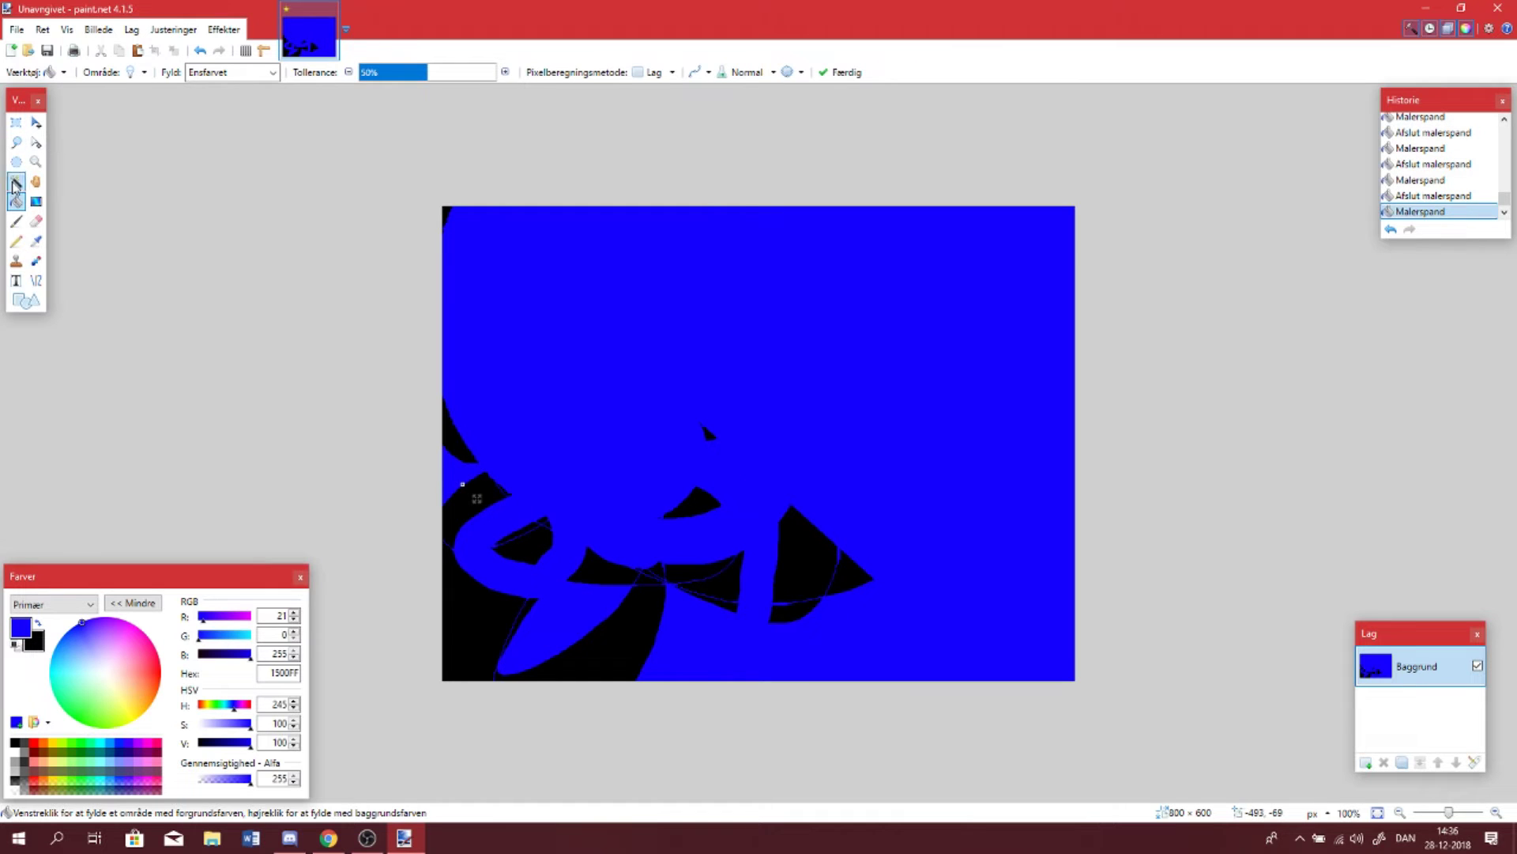
# Magic-wand select the blue area and set the primary colour to red FF002A
pyautogui.click(16, 181)
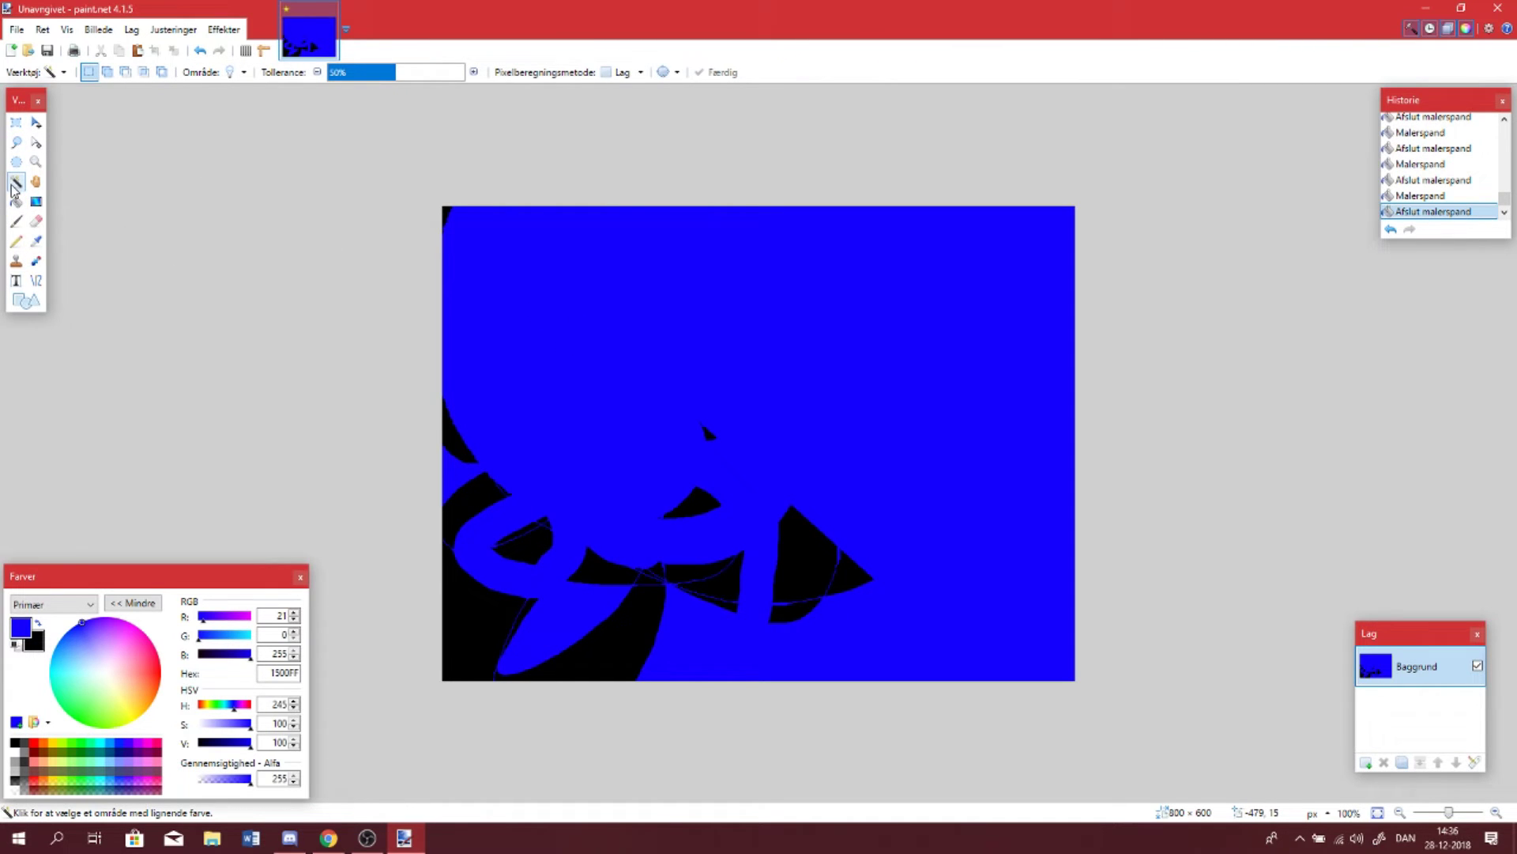
pyautogui.click(676, 335)
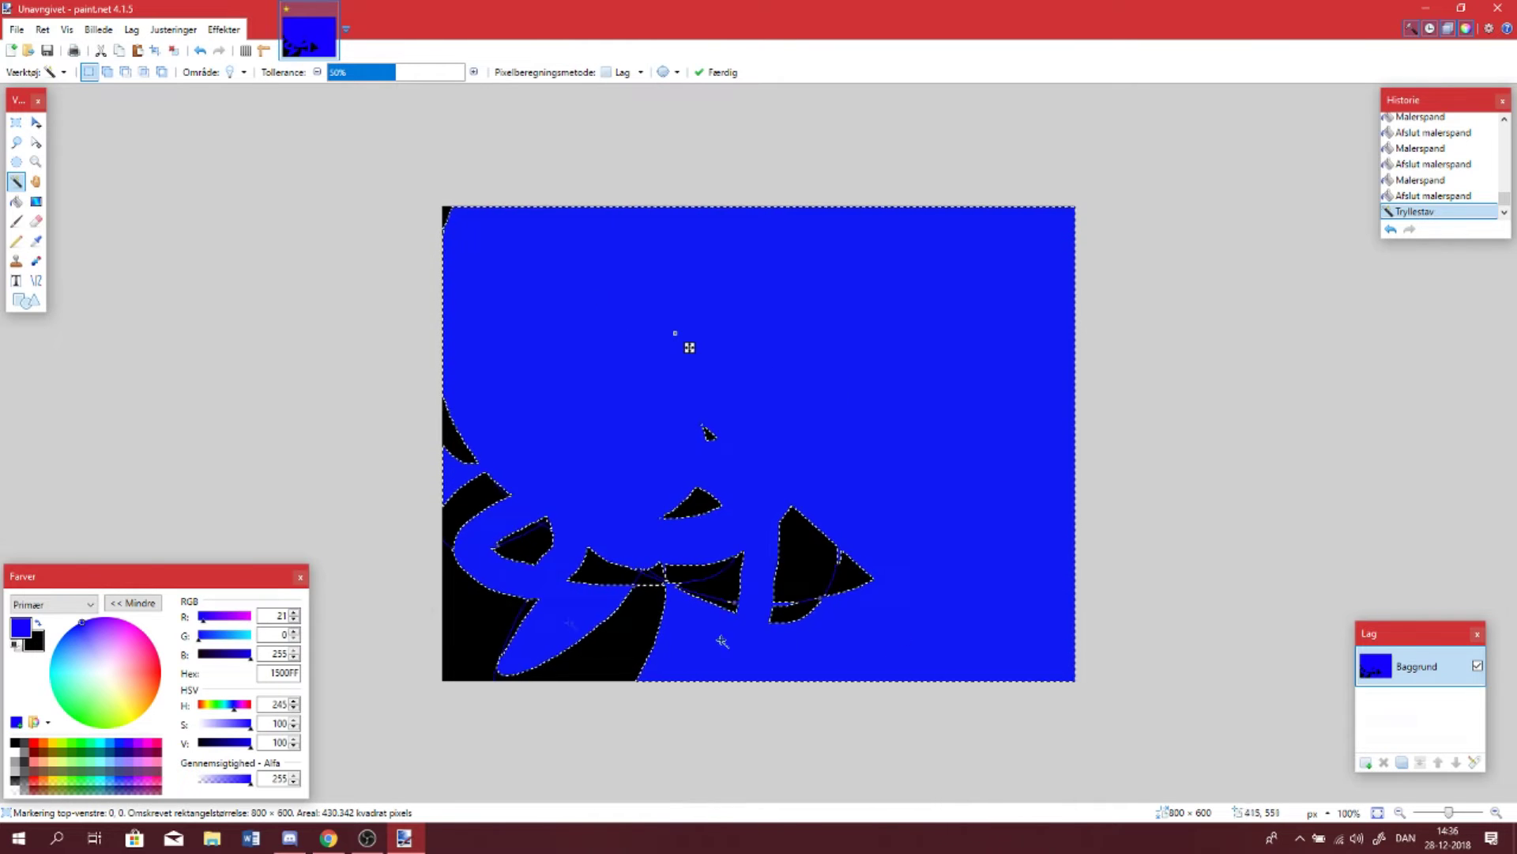
pyautogui.click(160, 662)
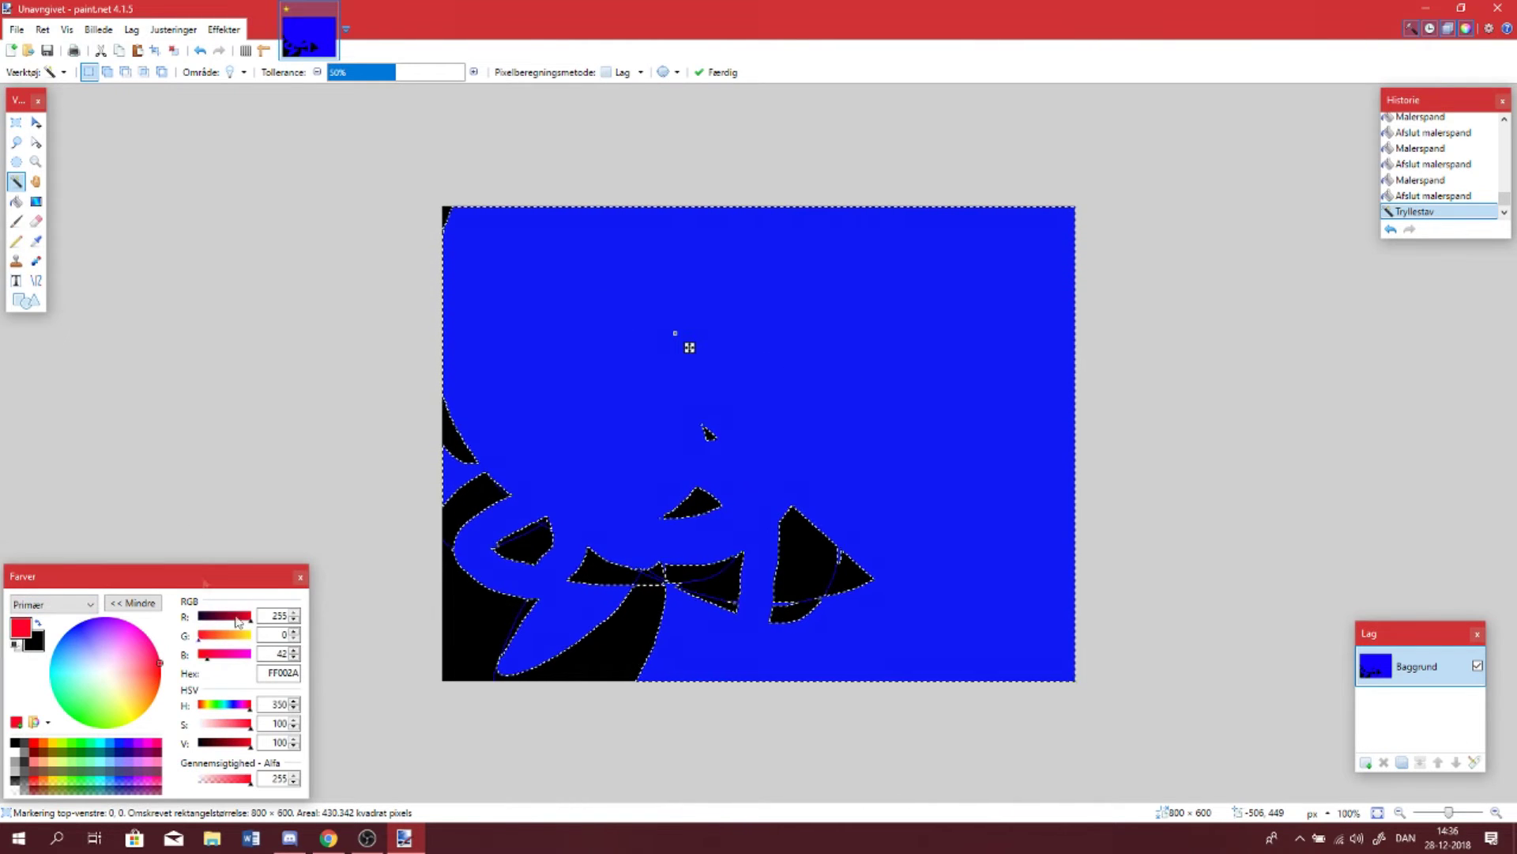
# Paint thick red loops inside the blue selection, then deselect with Ctrl+D
pyautogui.click(16, 223)
pyautogui.moveTo(697, 405)
pyautogui.mouseDown()
pyautogui.moveTo(417, 396)
pyautogui.moveTo(552, 441)
pyautogui.moveTo(433, 485)
pyautogui.moveTo(600, 632)
pyautogui.moveTo(956, 569)
pyautogui.moveTo(458, 452)
pyautogui.moveTo(696, 332)
pyautogui.moveTo(711, 230)
pyautogui.moveTo(569, 253)
pyautogui.moveTo(482, 237)
pyautogui.mouseUp()
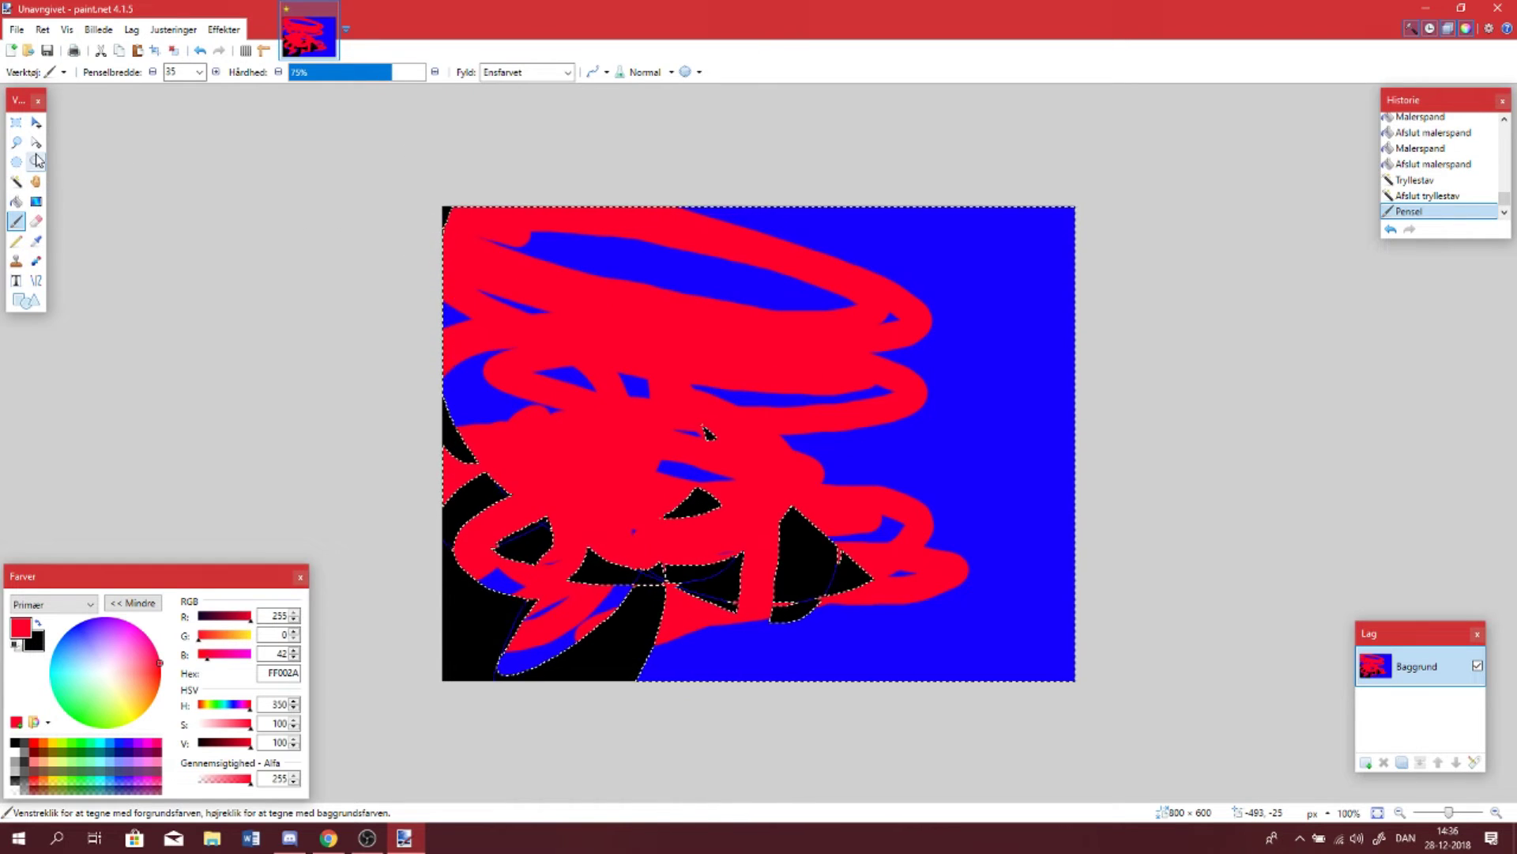
pyautogui.click(35, 161)
pyautogui.hotkey('ctrl', 'd')
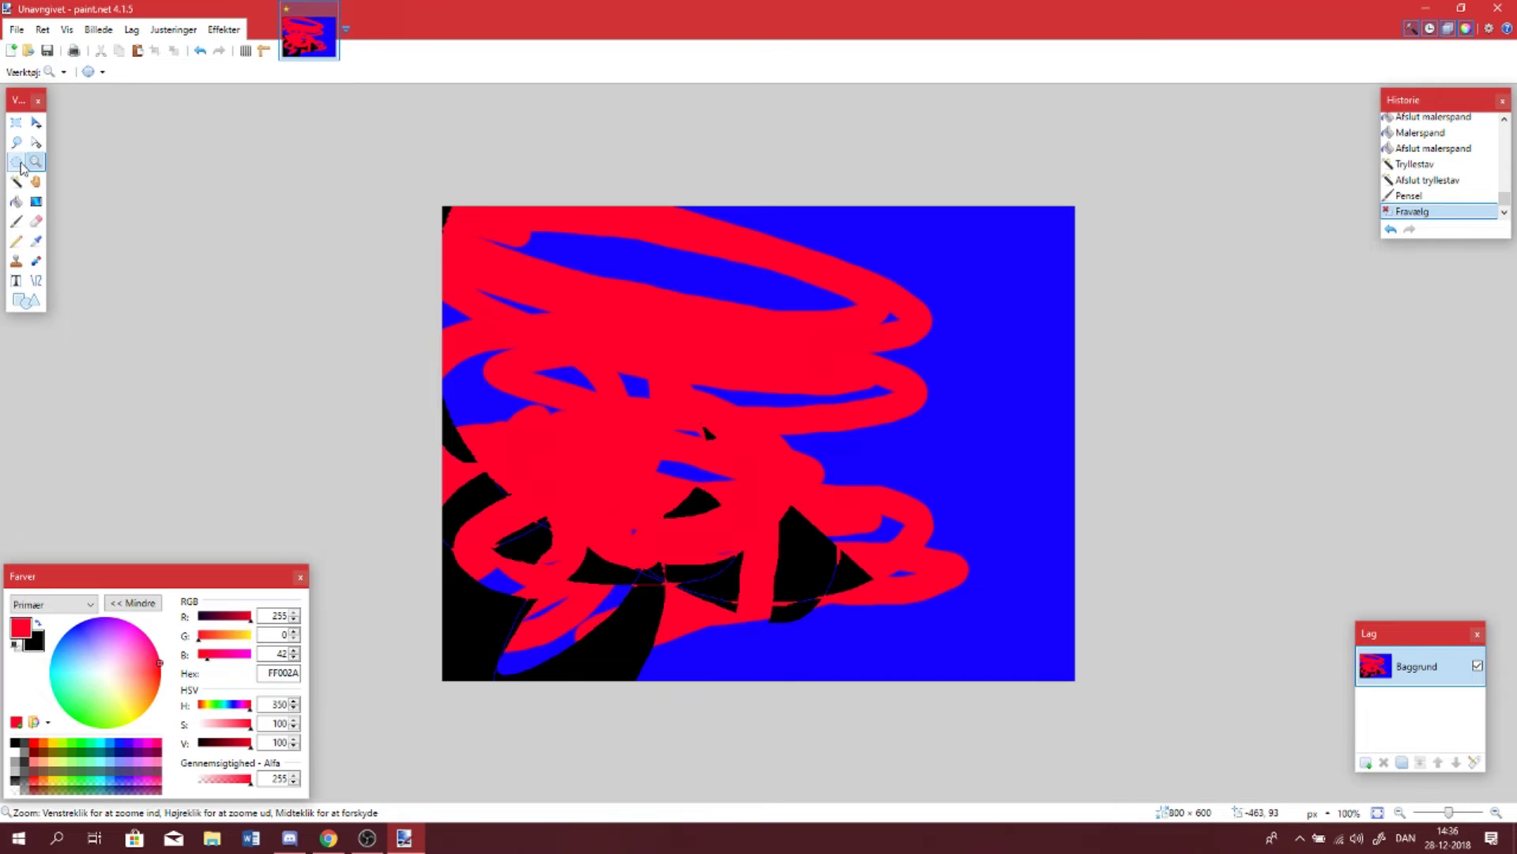
pyautogui.click(17, 162)
pyautogui.press('s')
pyautogui.press('s')
pyautogui.press('s')
pyautogui.press('s')
pyautogui.press('s')
pyautogui.press('s')
pyautogui.press('s')
pyautogui.press('s')
pyautogui.press('s')
pyautogui.press('s')
pyautogui.press('s')
pyautogui.press('s')
pyautogui.press('s')
pyautogui.press('s')
pyautogui.press('s')
# Try rectangular, lasso and elliptical selections, ending with an oval in the lower middle
pyautogui.click(17, 124)
pyautogui.moveTo(442, 207); pyautogui.dragTo(861, 550)
pyautogui.click(16, 142)
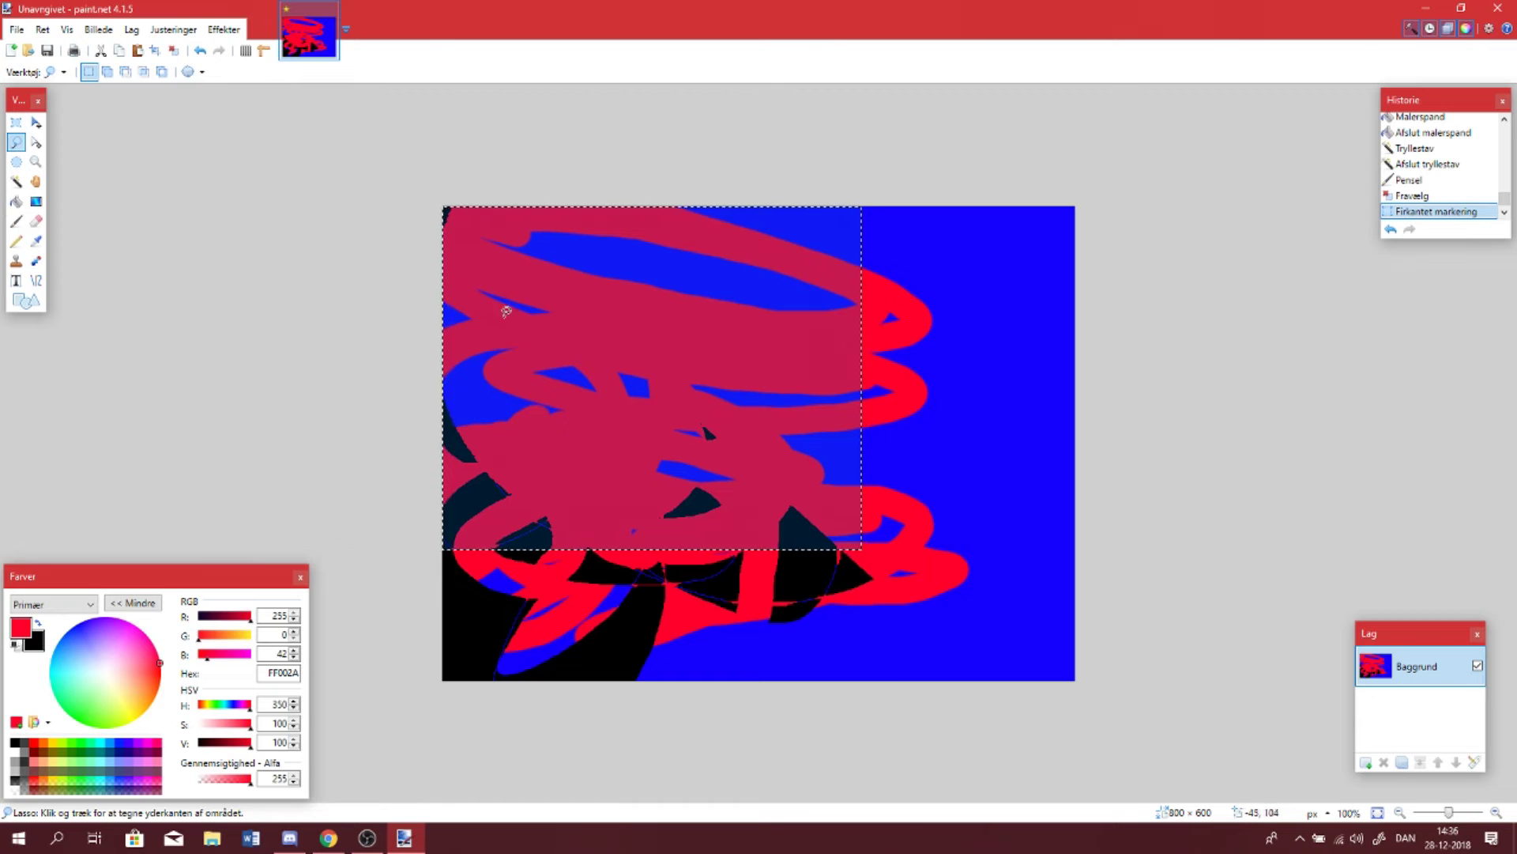
pyautogui.moveTo(737, 611)
pyautogui.mouseDown()
pyautogui.moveTo(894, 327)
pyautogui.moveTo(565, 265)
pyautogui.moveTo(531, 518)
pyautogui.moveTo(633, 625)
pyautogui.mouseUp()
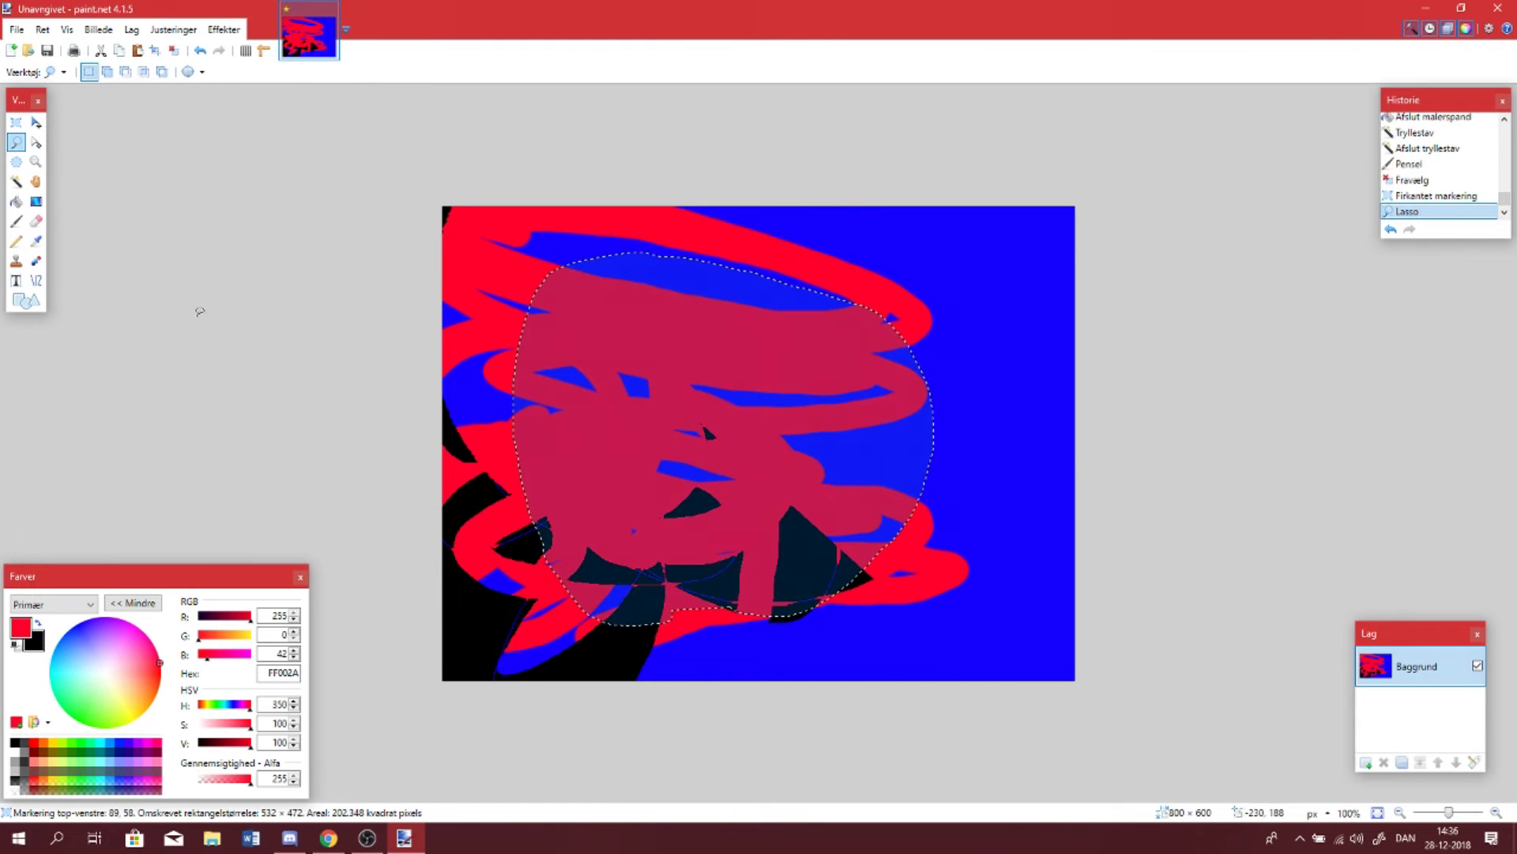
pyautogui.click(16, 161)
pyautogui.moveTo(534, 342)
pyautogui.mouseDown()
pyautogui.moveTo(1047, 664)
pyautogui.moveTo(915, 677)
pyautogui.mouseUp()
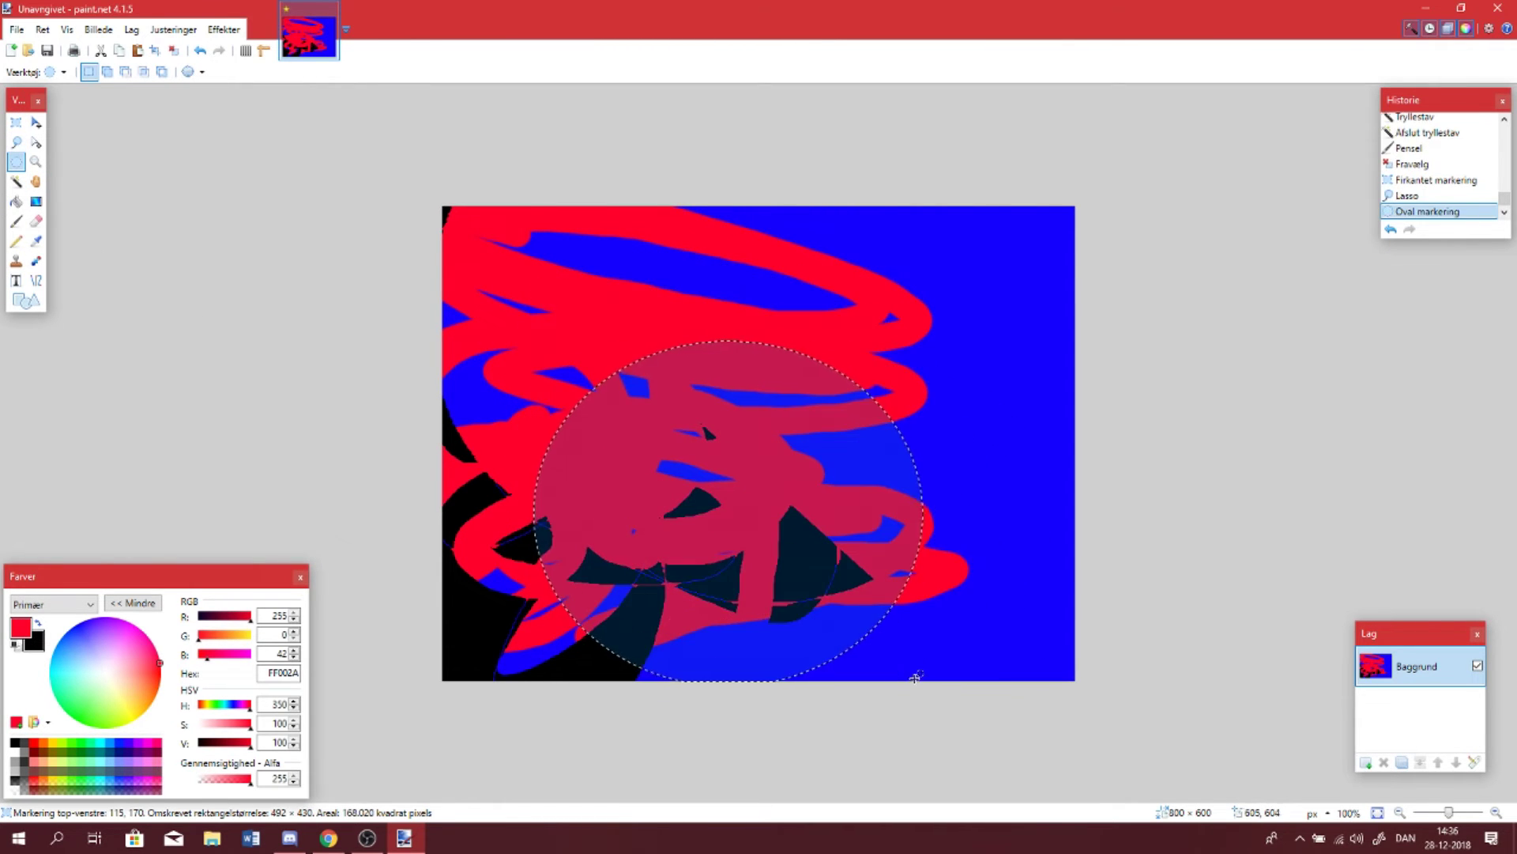
# Shift the oval selection outline toward the upper right, then deselect it
pyautogui.click(35, 127)
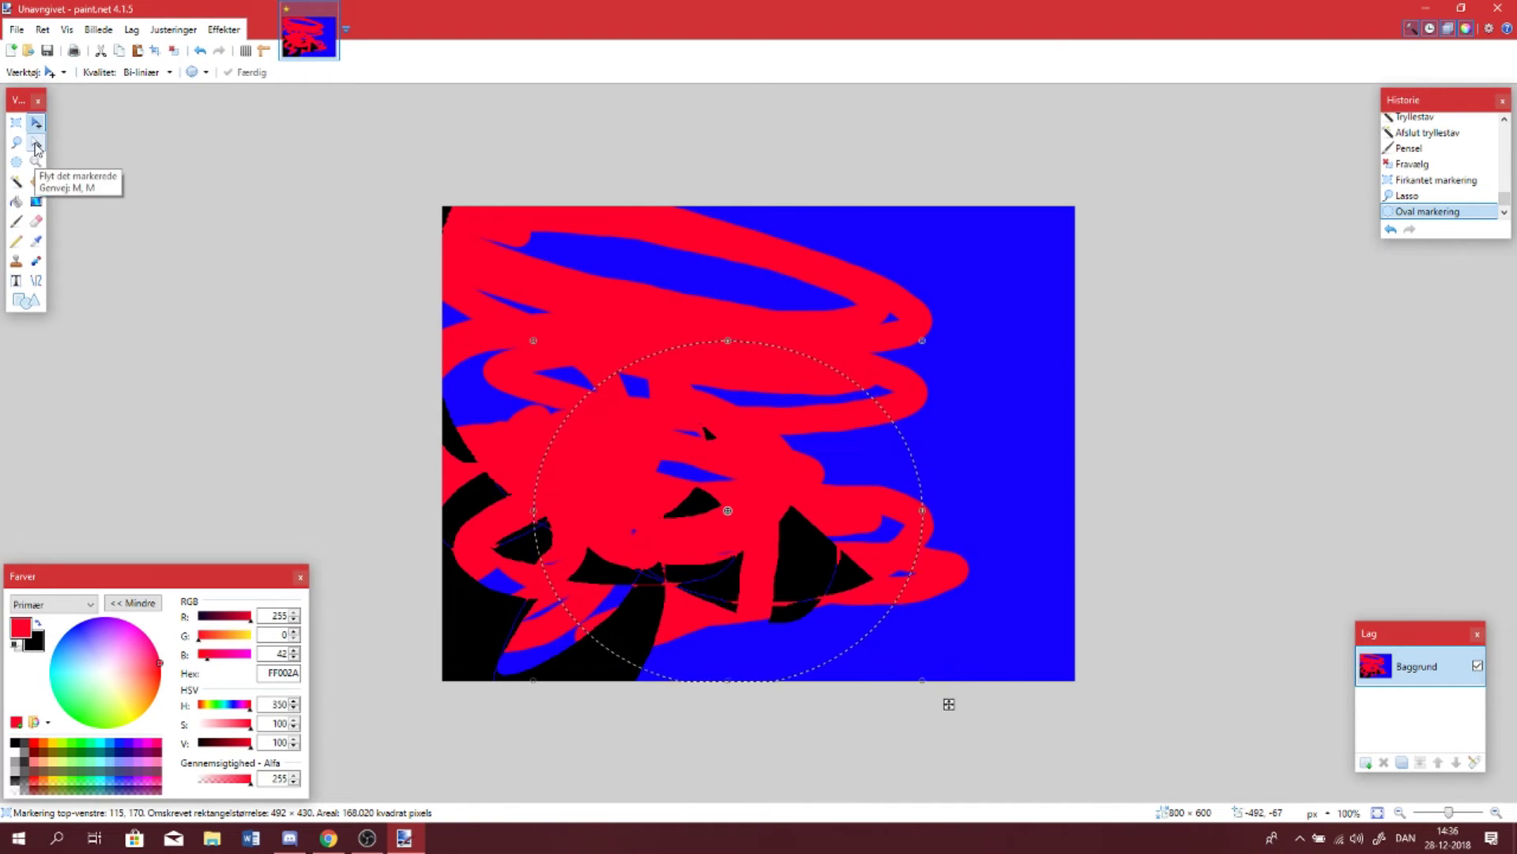
pyautogui.click(35, 143)
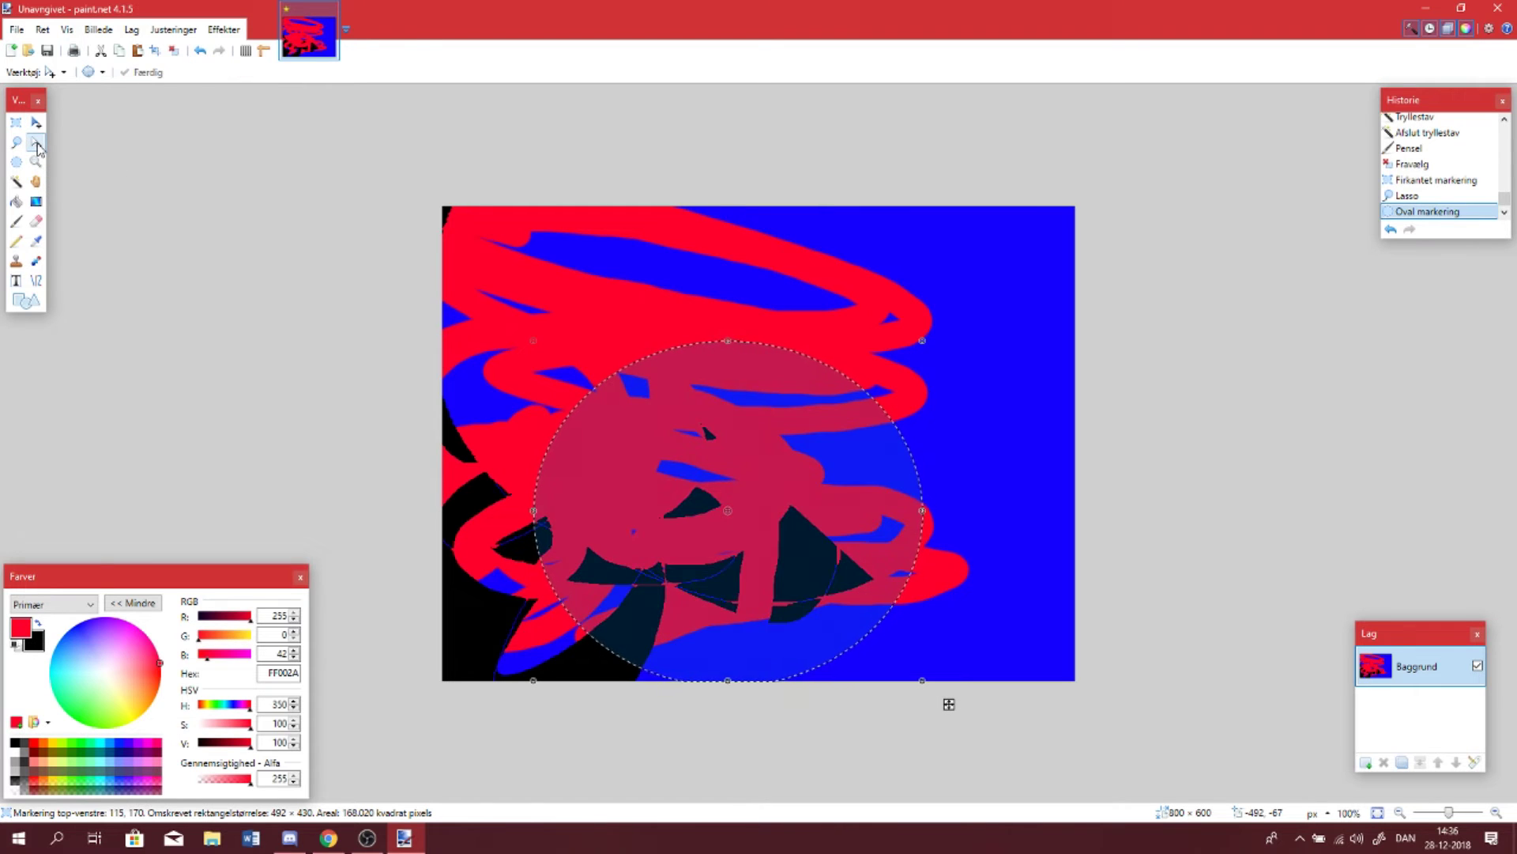
pyautogui.moveTo(797, 504)
pyautogui.mouseDown()
pyautogui.moveTo(869, 538)
pyautogui.moveTo(1012, 386)
pyautogui.moveTo(1027, 506)
pyautogui.moveTo(1102, 407)
pyautogui.moveTo(955, 433)
pyautogui.moveTo(690, 332)
pyautogui.moveTo(803, 363)
pyautogui.moveTo(663, 348)
pyautogui.moveTo(553, 237)
pyautogui.moveTo(691, 414)
pyautogui.moveTo(965, 467)
pyautogui.moveTo(700, 540)
pyautogui.moveTo(728, 551)
pyautogui.moveTo(619, 525)
pyautogui.moveTo(793, 502)
pyautogui.mouseUp()
pyautogui.hotkey('ctrl', 'd')
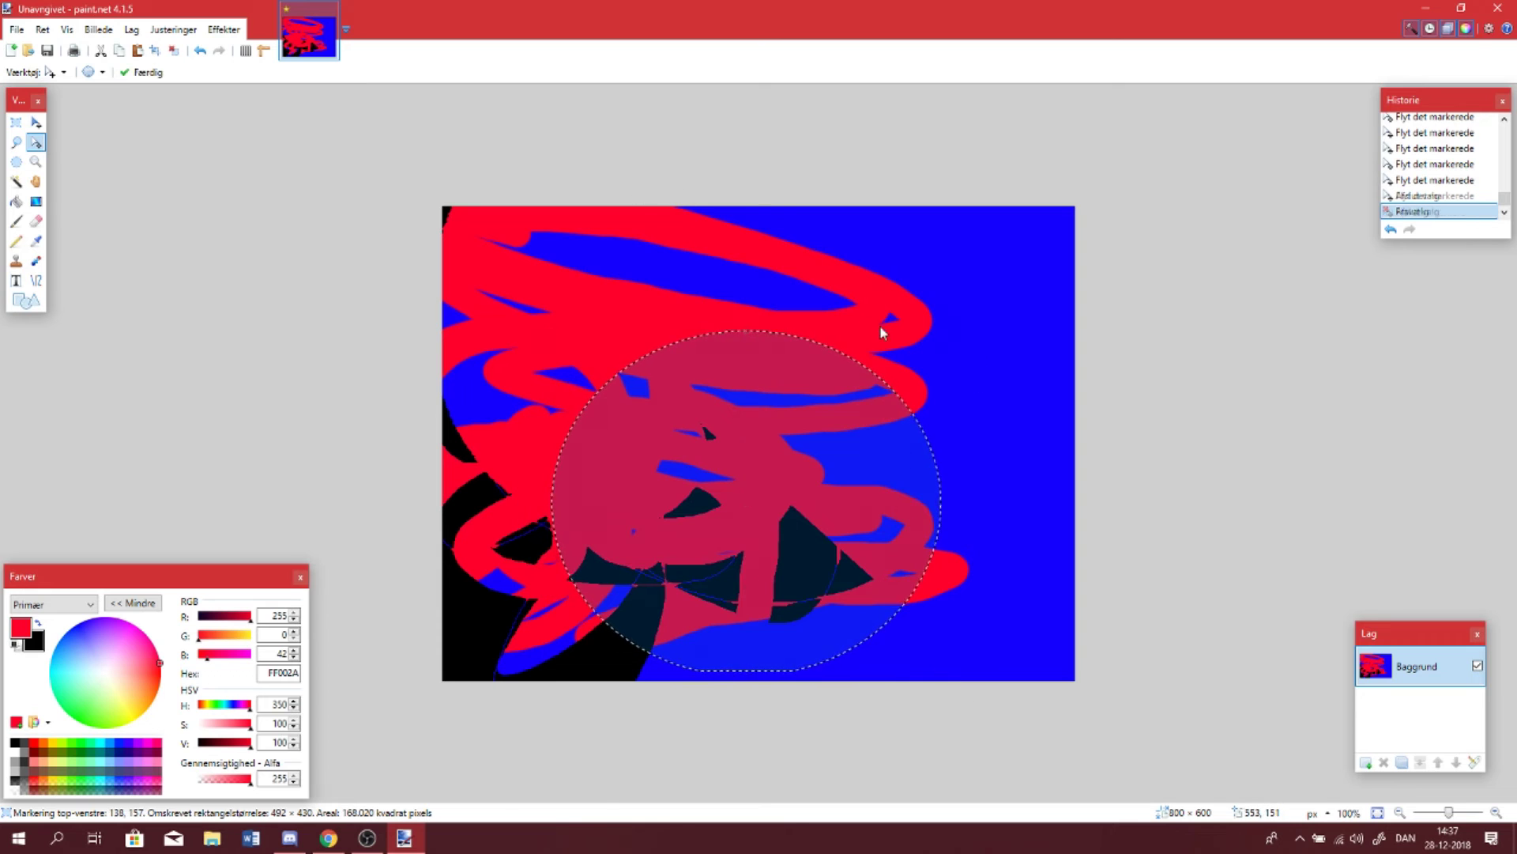
pyautogui.click(33, 126)
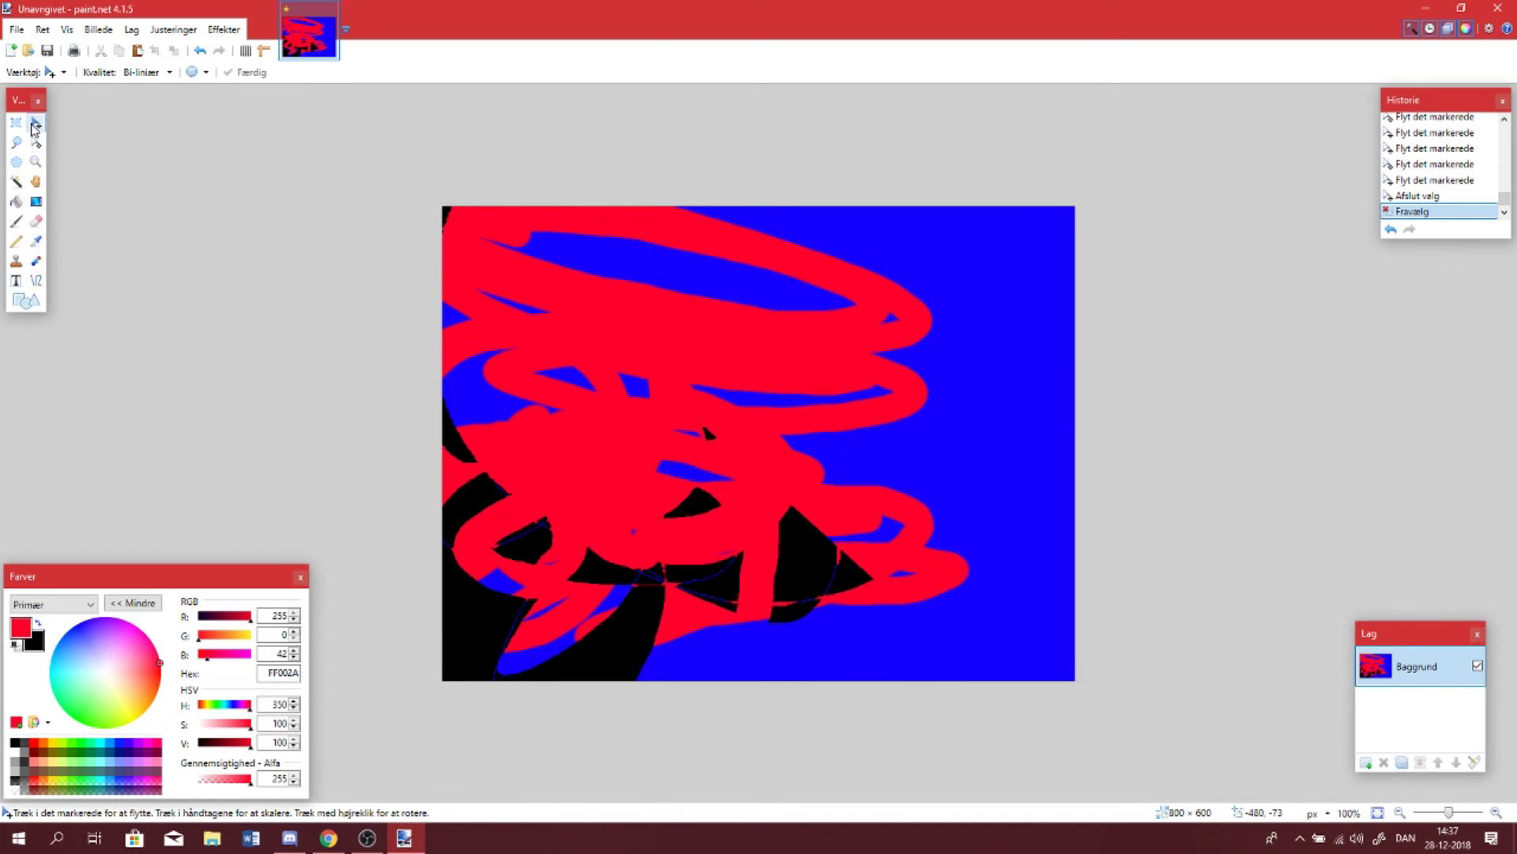
# Select the whole image, move it up-left and back, then undo a narrow squeeze
pyautogui.hotkey('ctrl', 'a')
pyautogui.moveTo(1103, 702); pyautogui.dragTo(1073, 498)
pyautogui.moveTo(670, 422); pyautogui.dragTo(770, 407)
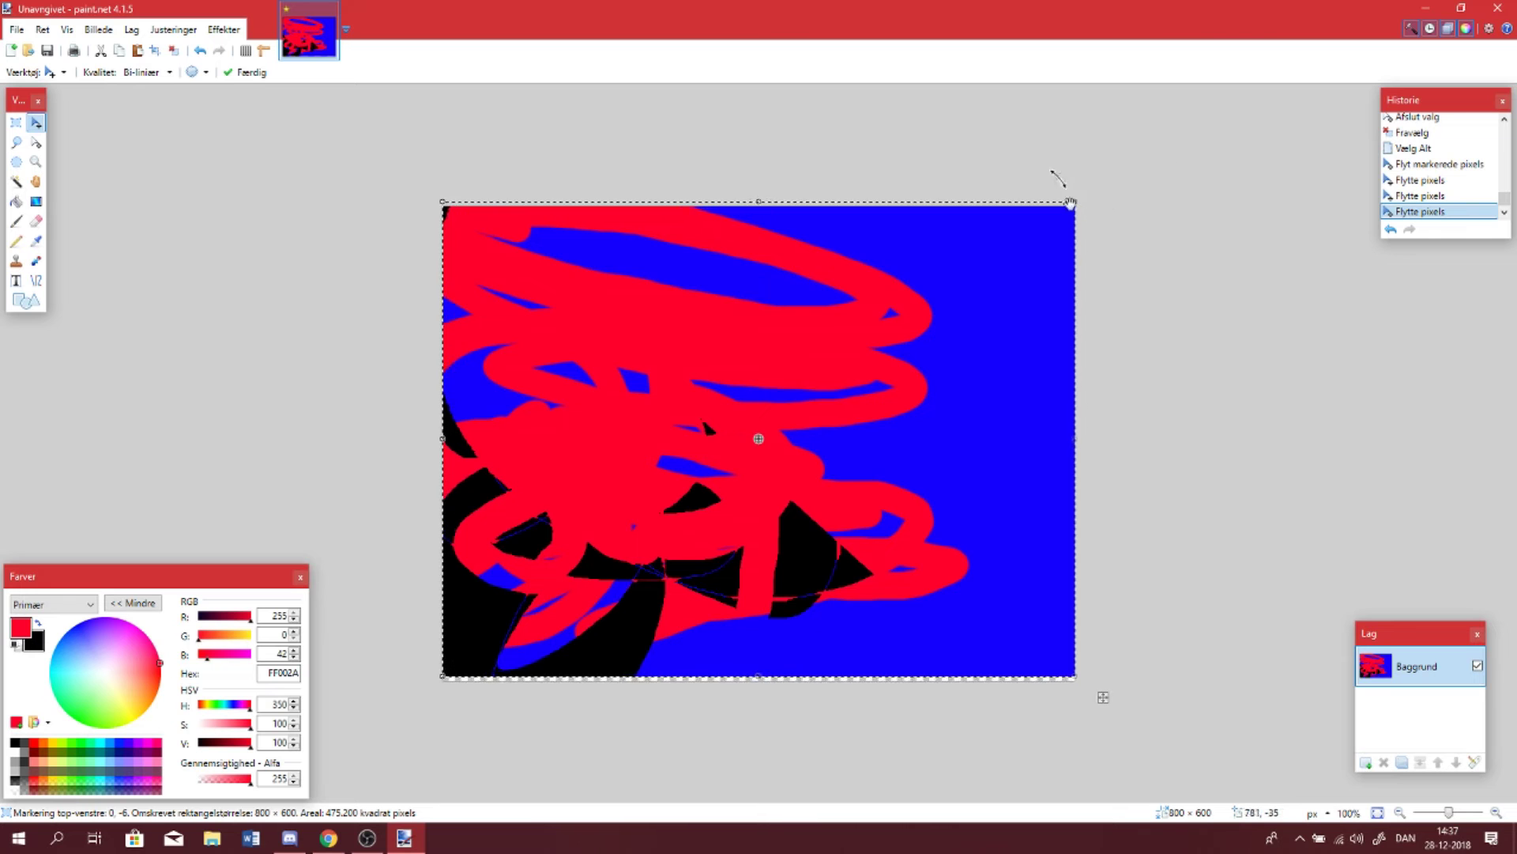
pyautogui.moveTo(1065, 209); pyautogui.dragTo(1009, 237)
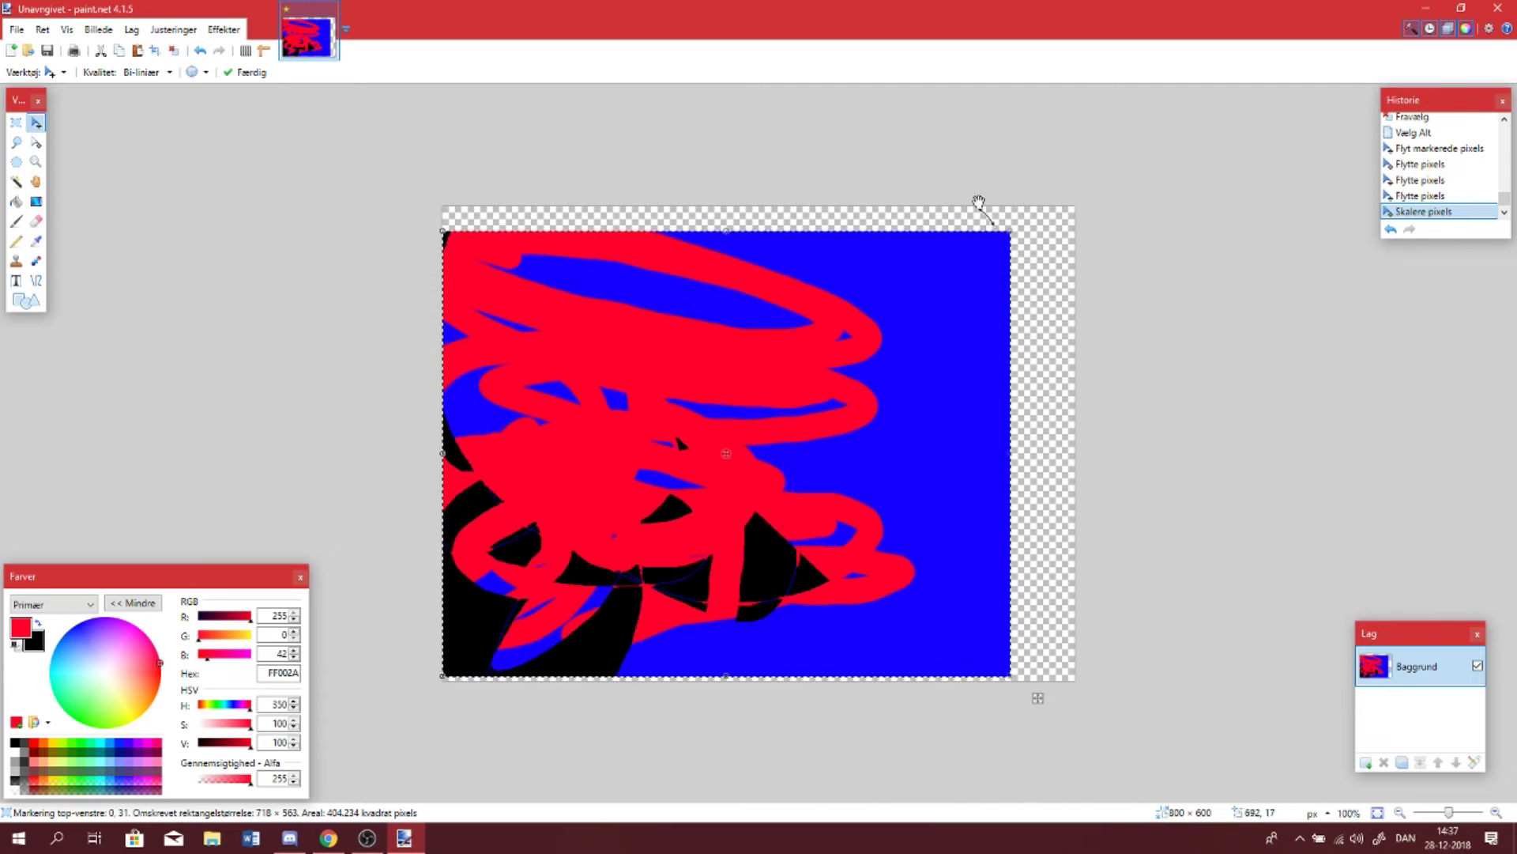
pyautogui.hotkey('ctrl', 'z')
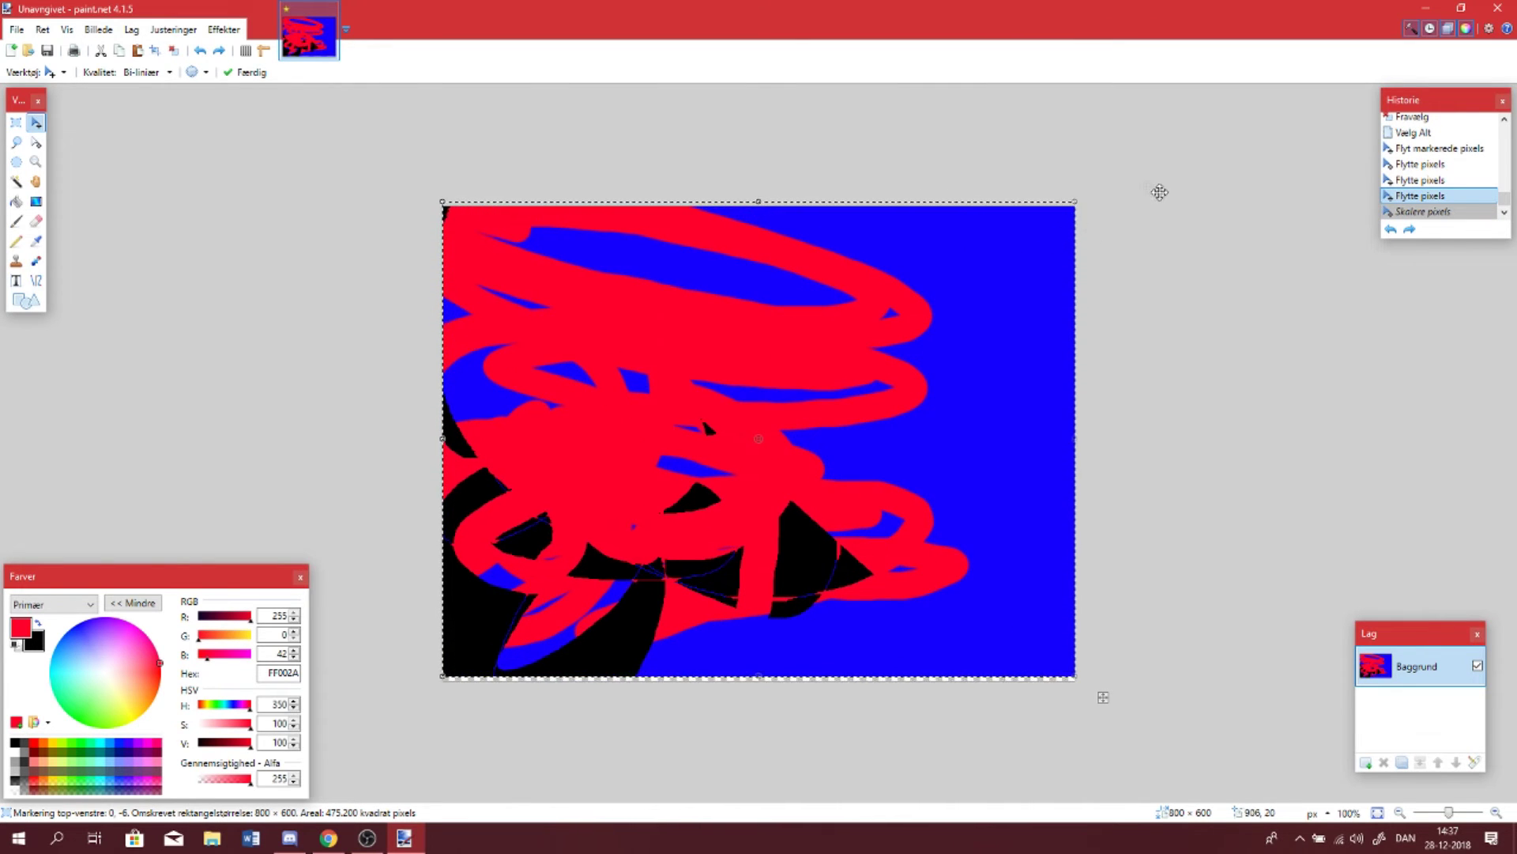
# Shrink the picture to a bottom-left patch, toggle it via History, nudge it and deselect
pyautogui.moveTo(1082, 204); pyautogui.dragTo(1133, 697)
pyautogui.click(1417, 180)
pyautogui.click(1420, 211)
pyautogui.click(1419, 195)
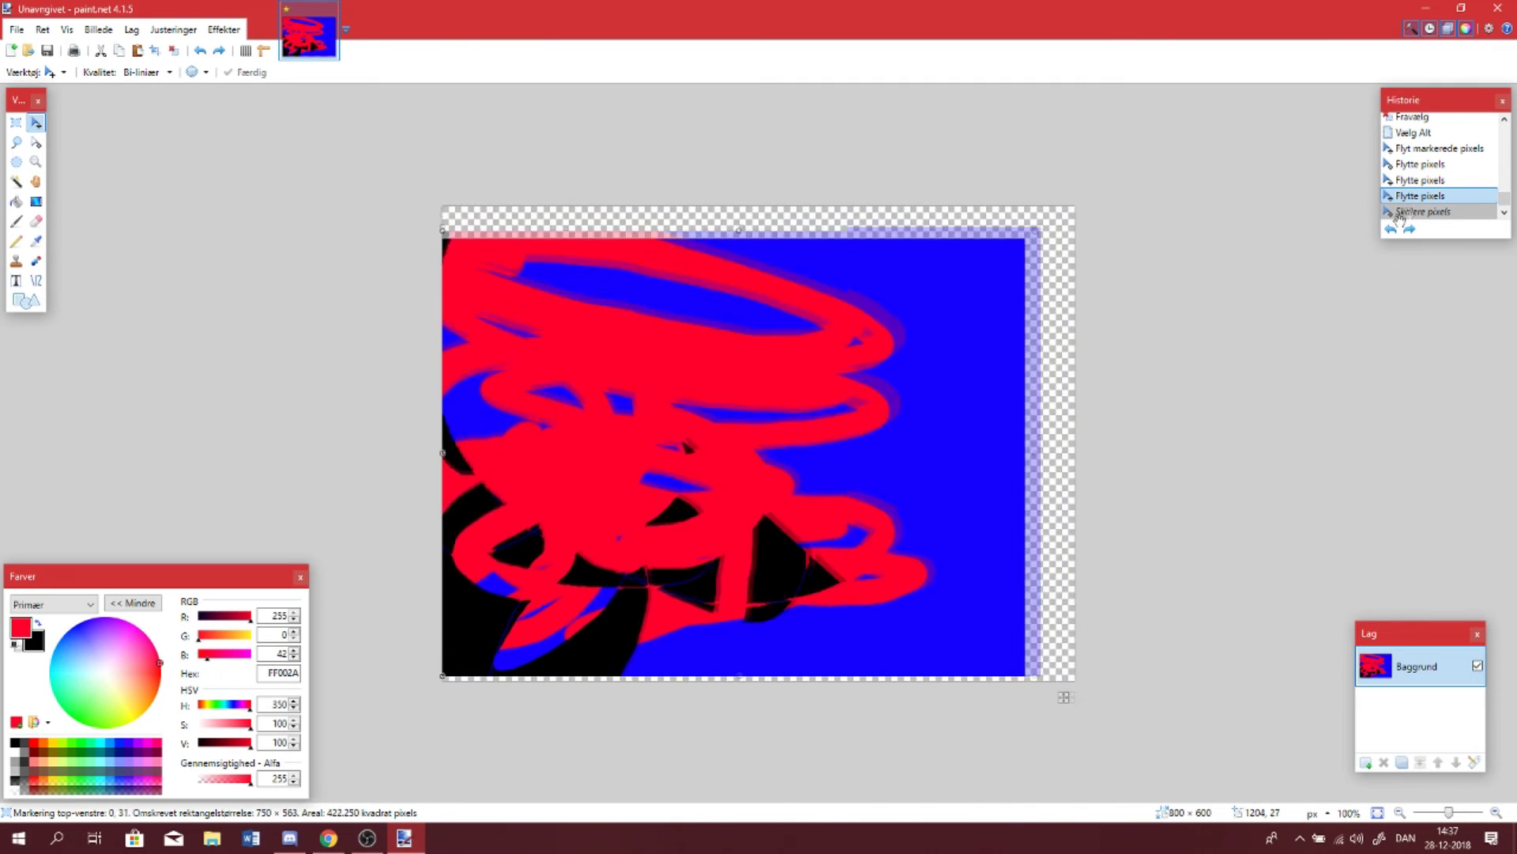
pyautogui.click(1420, 210)
pyautogui.moveTo(985, 501)
pyautogui.mouseDown()
pyautogui.moveTo(982, 518)
pyautogui.moveTo(986, 488)
pyautogui.moveTo(979, 511)
pyautogui.mouseUp()
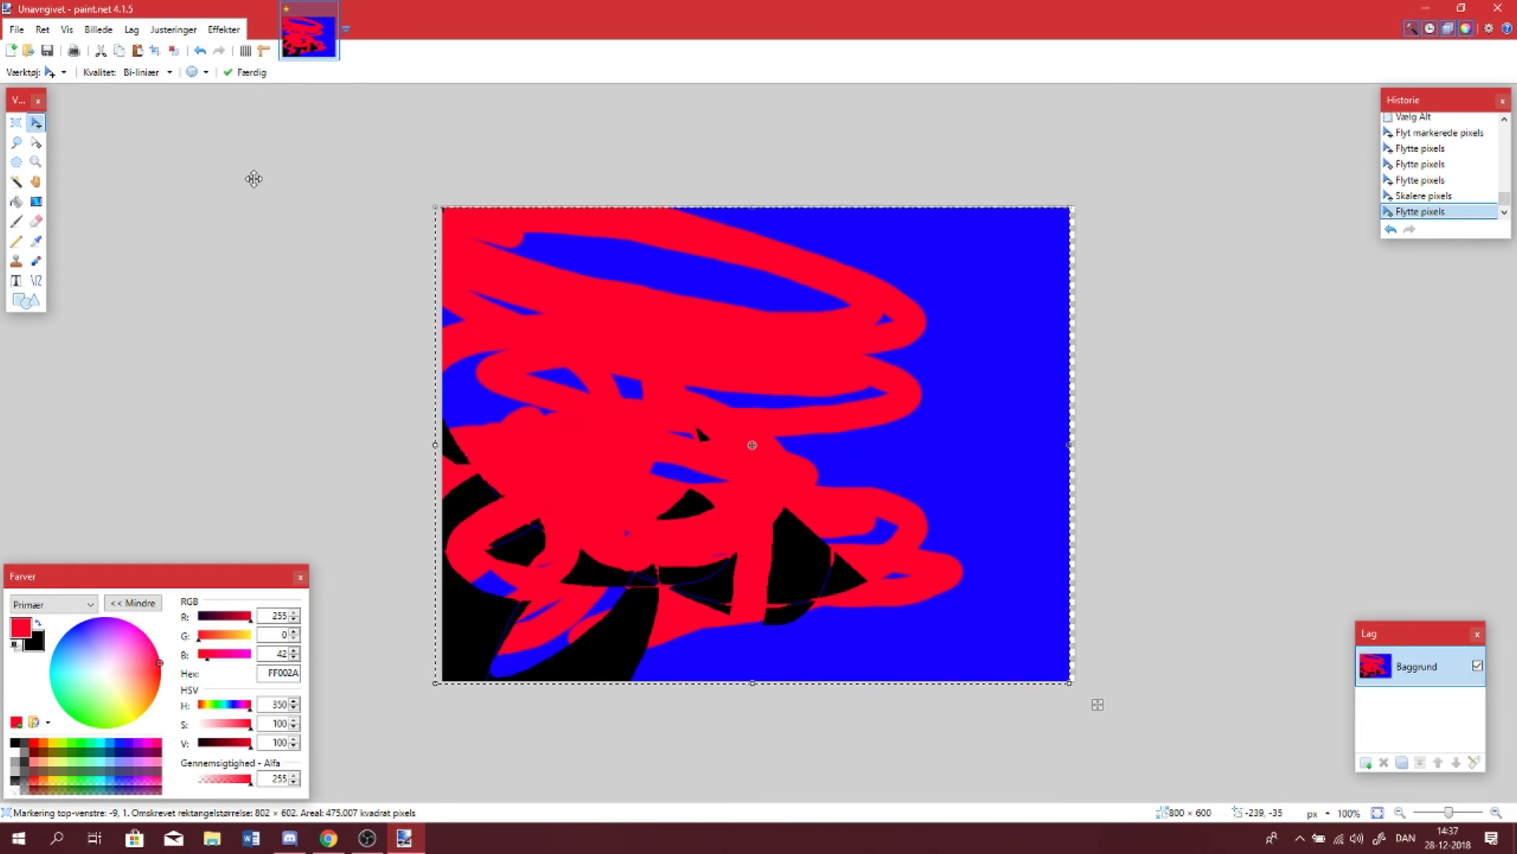
pyautogui.hotkey('ctrl', 'd')
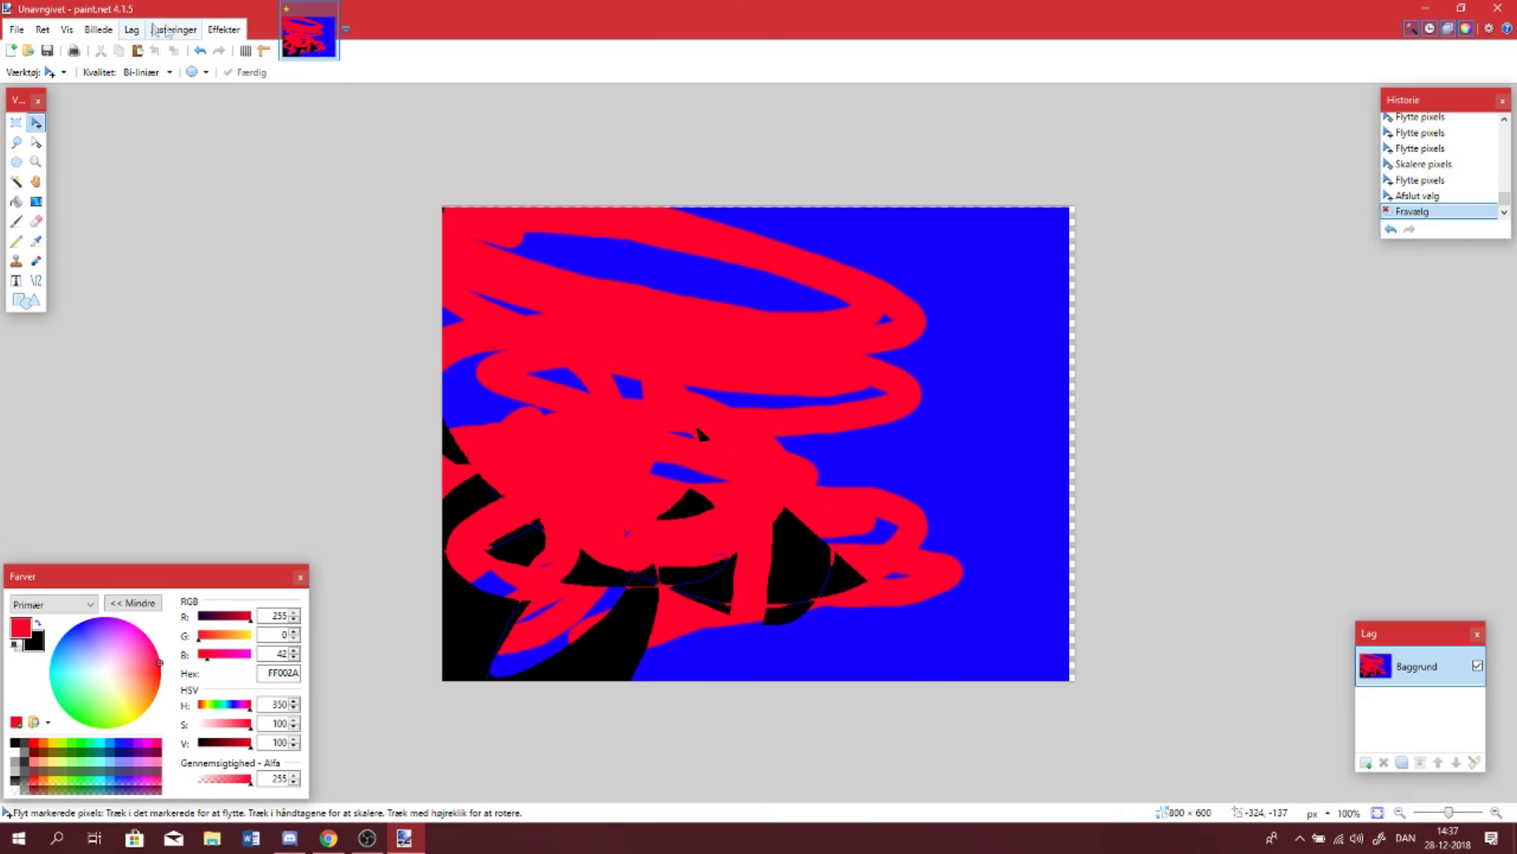
# Browse the Justeringer colour adjustments menu
pyautogui.click(187, 32)
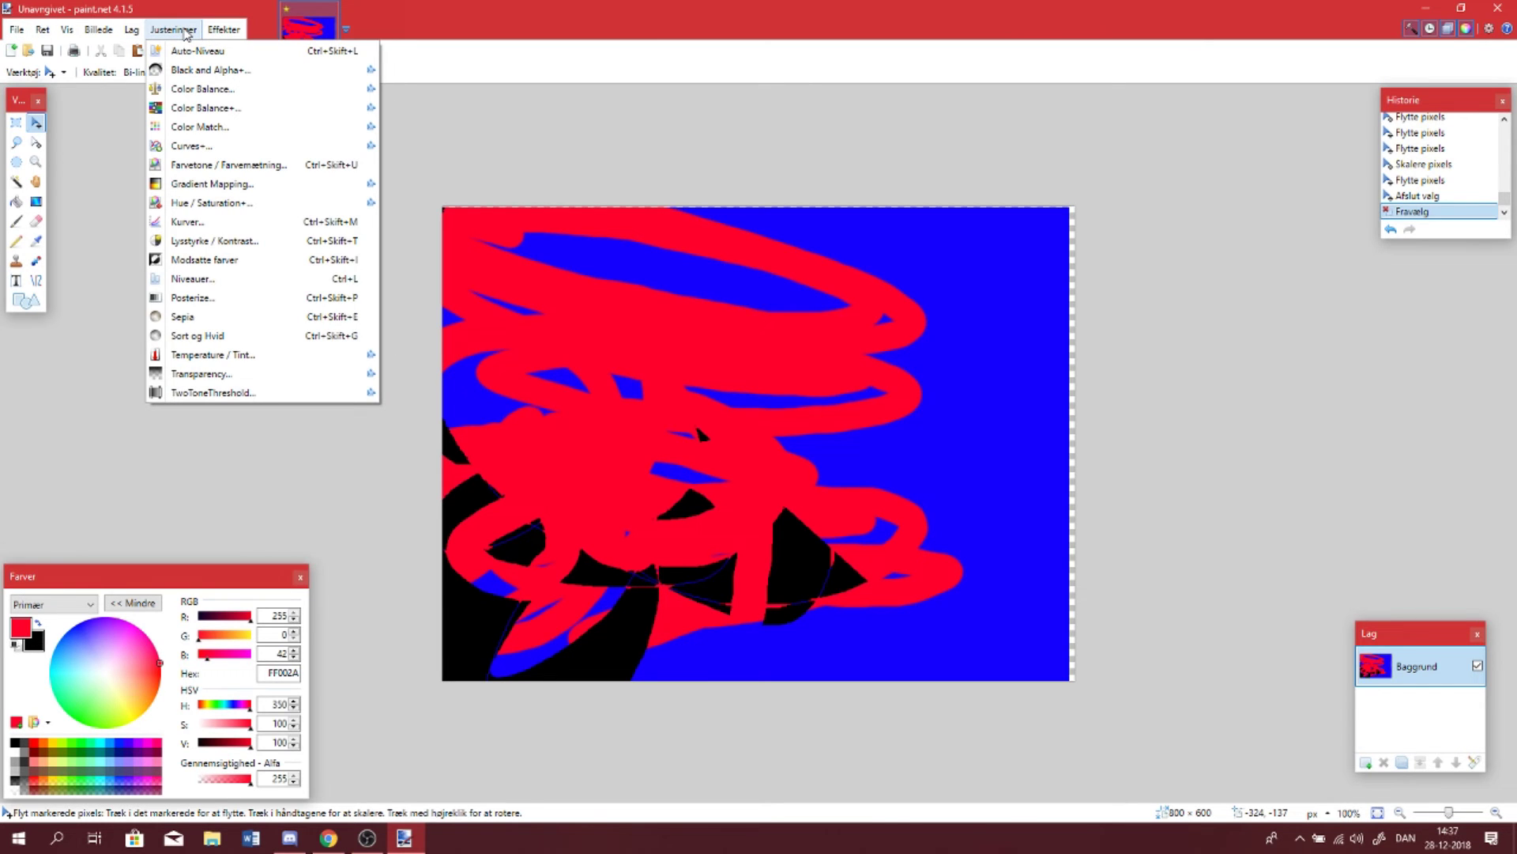
pyautogui.click(181, 33)
pyautogui.click(181, 32)
pyautogui.click(178, 32)
pyautogui.click(169, 26)
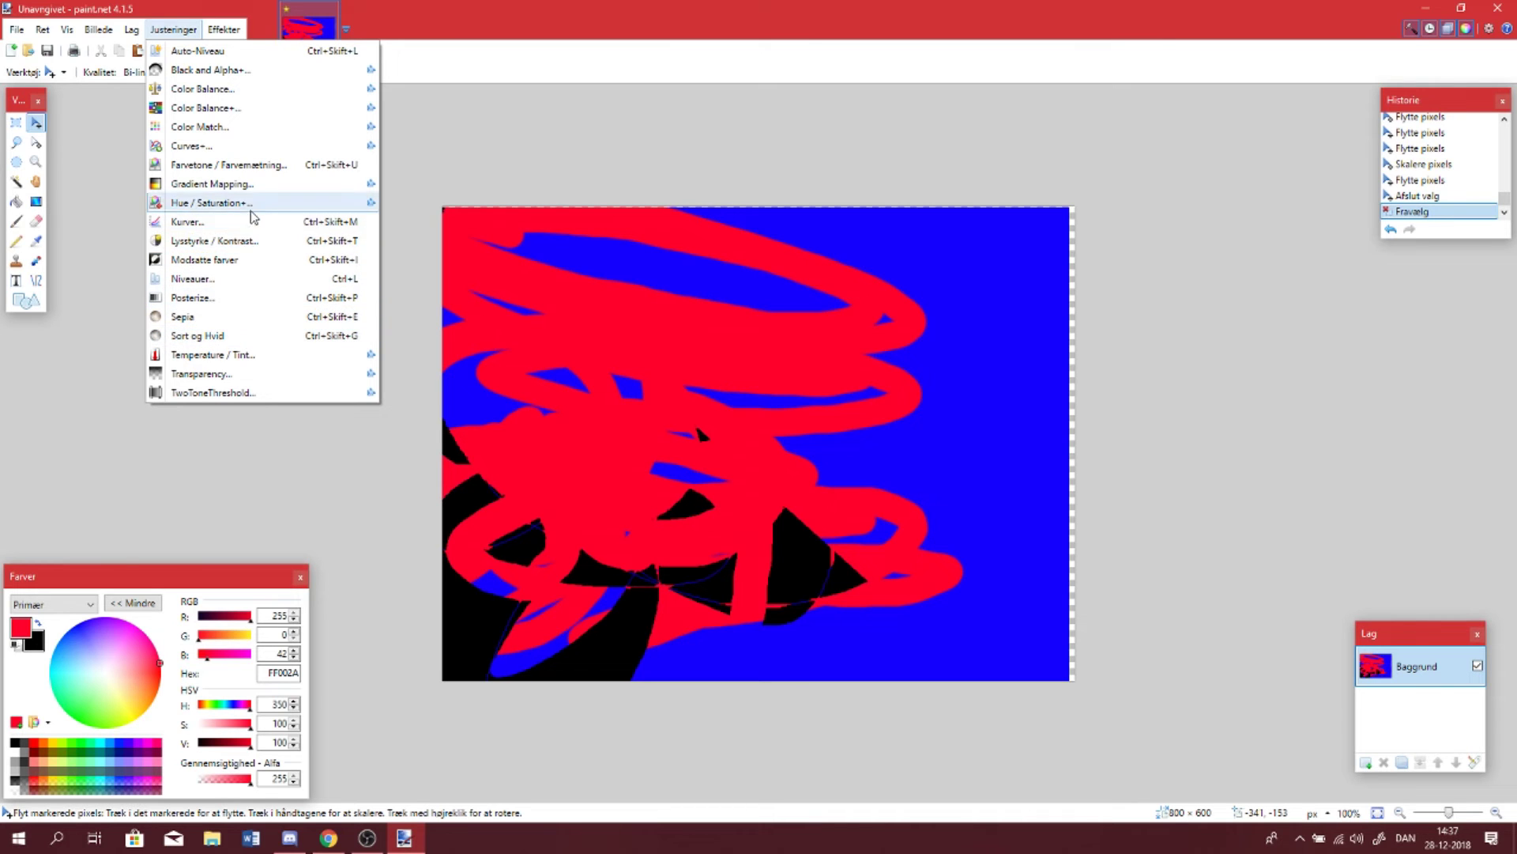
# Apply Effekter > Kunstnerisk > Oliemaleri with brush width 8 and coarseness 255
pyautogui.moveTo(224, 29)
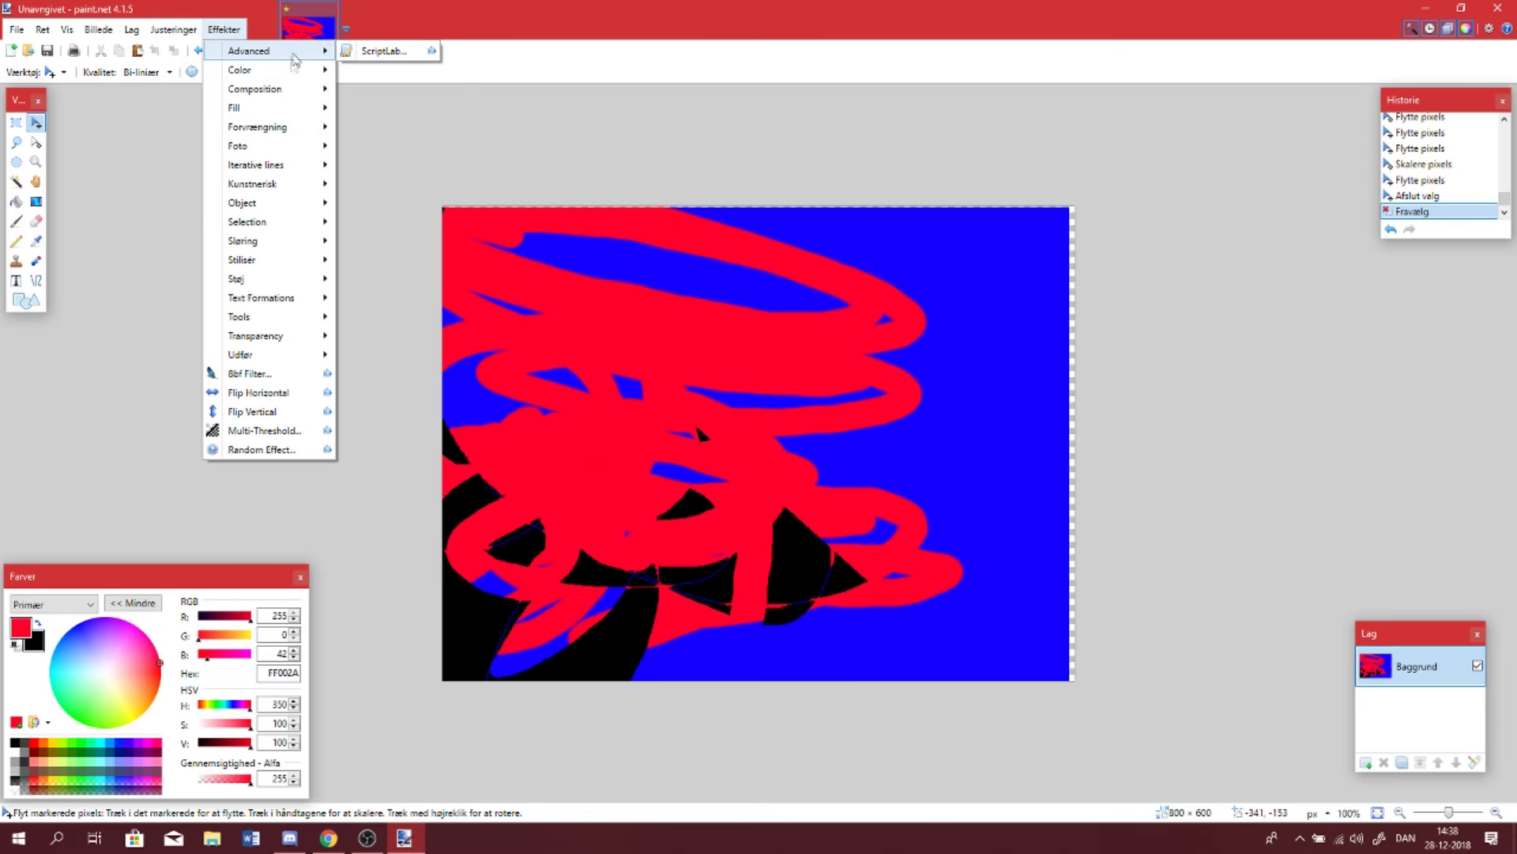
pyautogui.moveTo(288, 85)
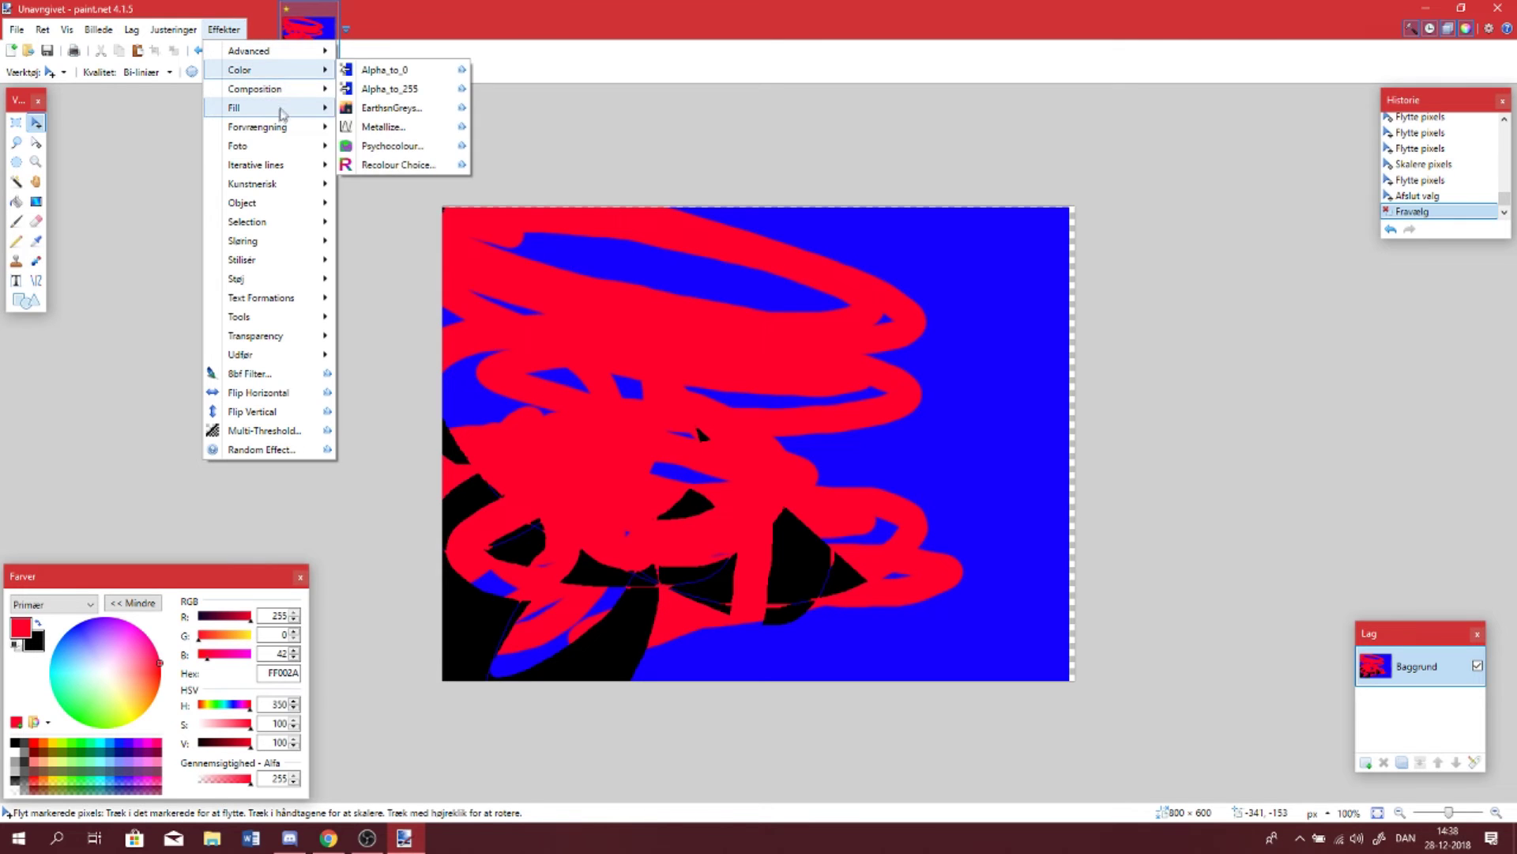
pyautogui.moveTo(276, 144)
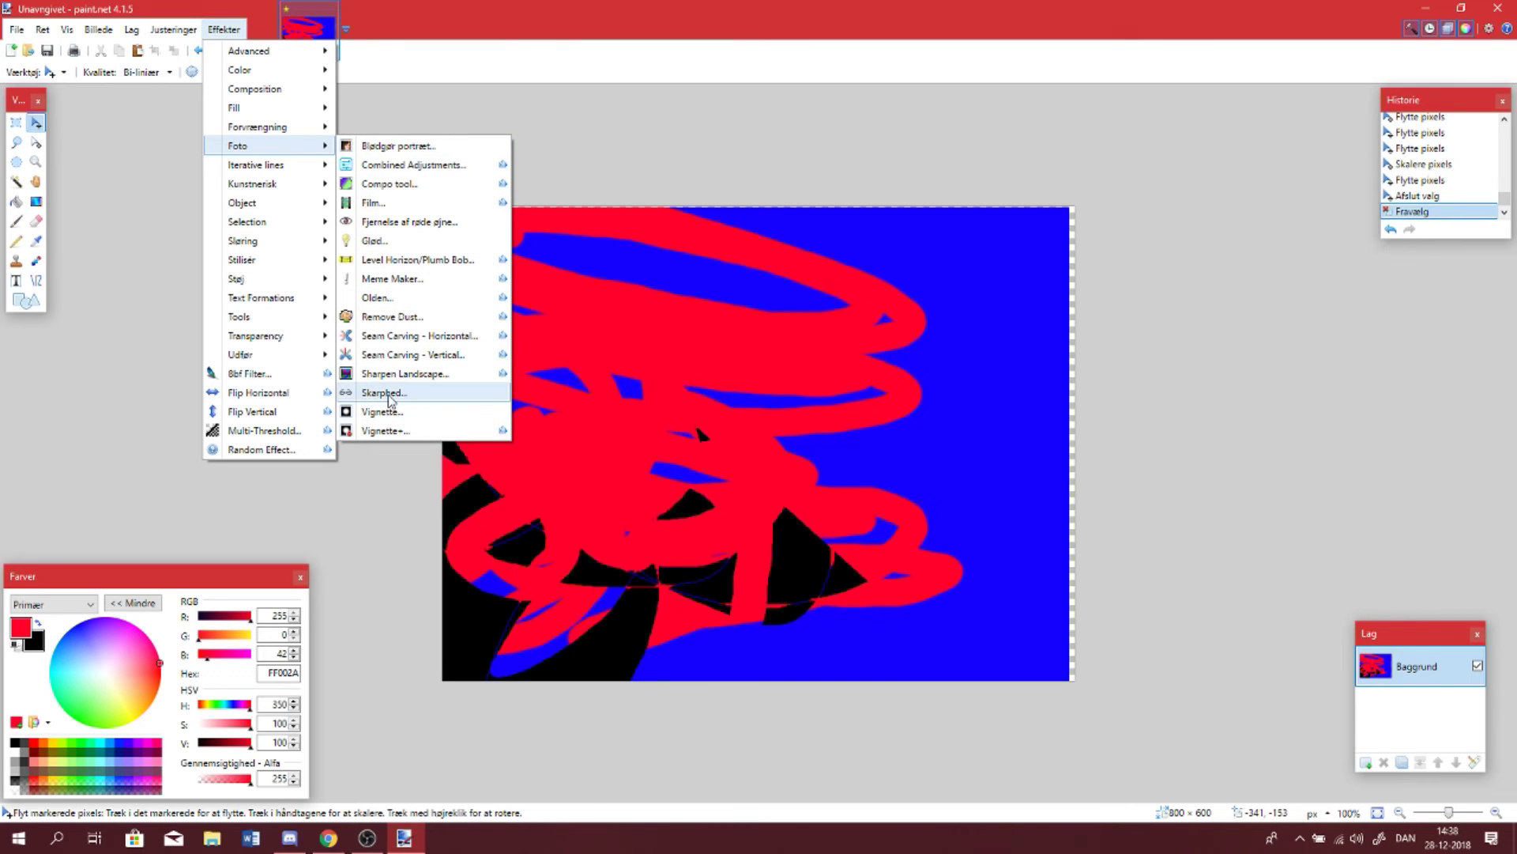
pyautogui.moveTo(259, 168)
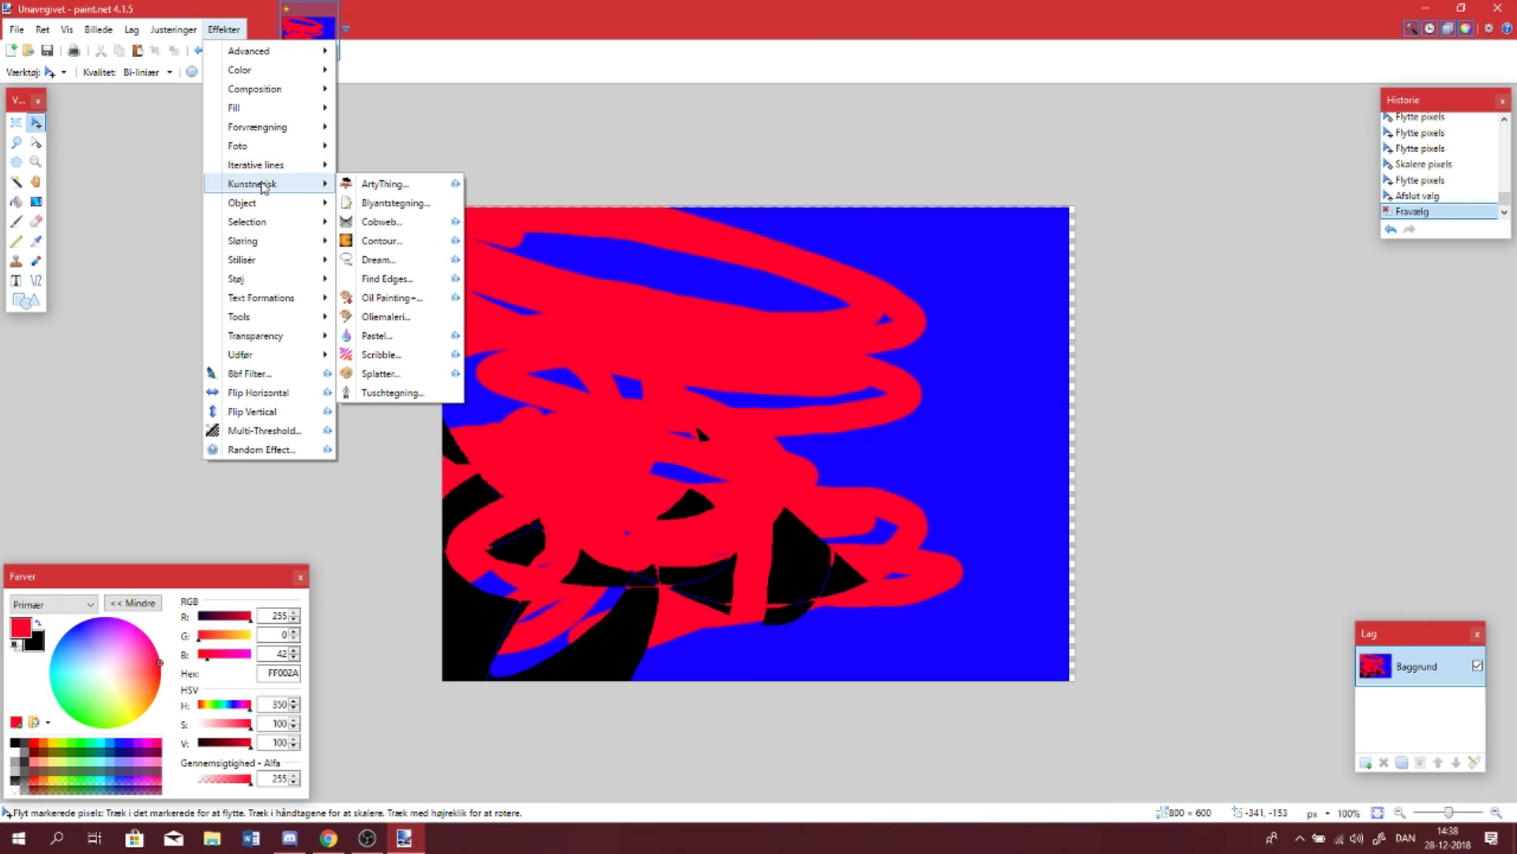
pyautogui.click(438, 318)
pyautogui.moveTo(685, 391); pyautogui.dragTo(935, 379)
pyautogui.moveTo(668, 430); pyautogui.dragTo(898, 434)
pyautogui.click(782, 463)
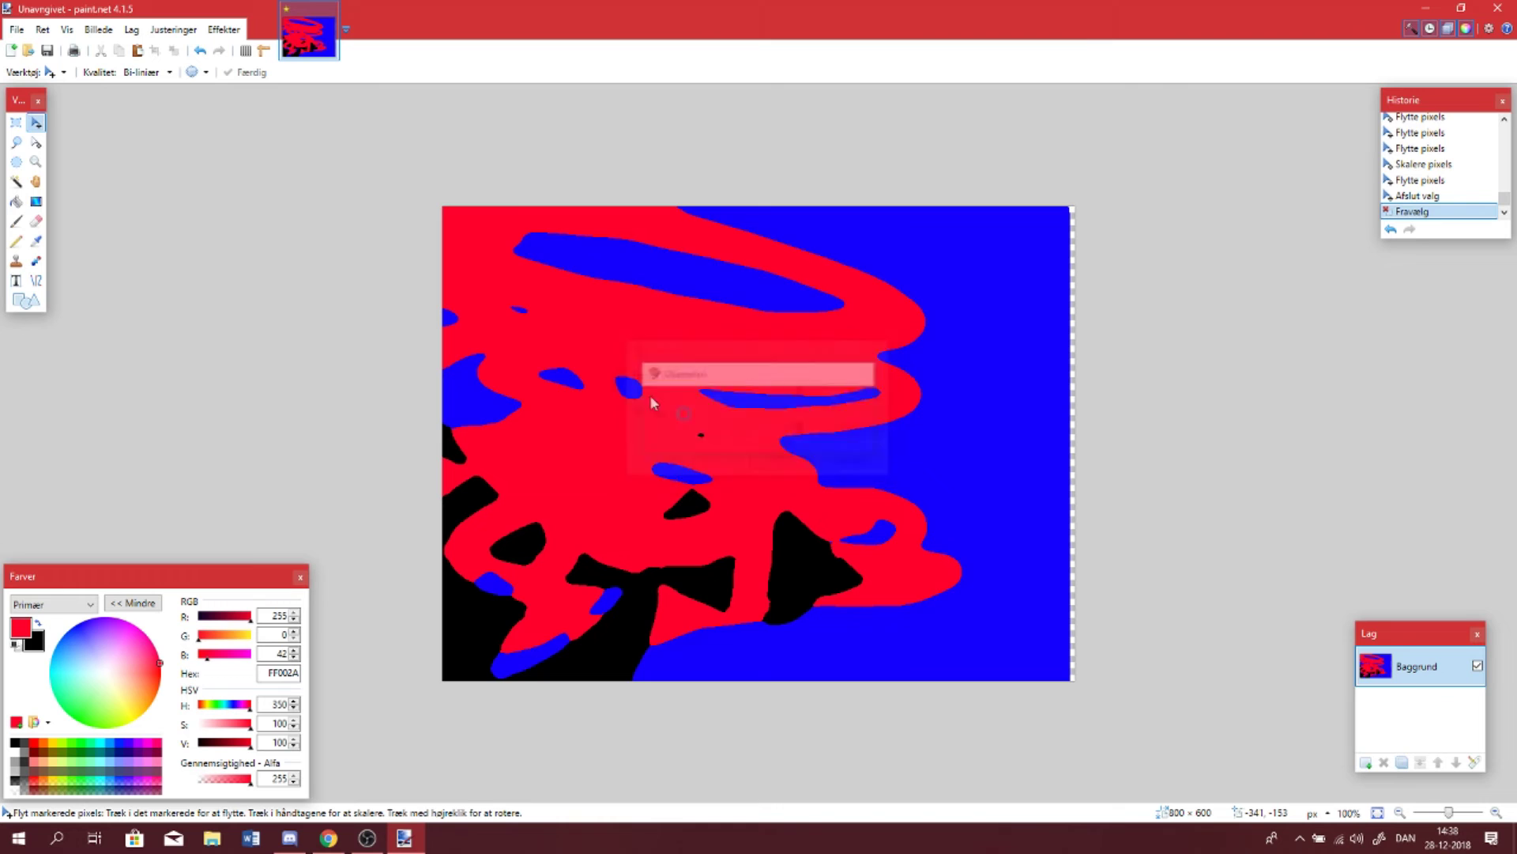
# Apply Effekter > Sløring > Zoom sløring with zoom value 100 and centre X near -1,07
pyautogui.click(216, 31)
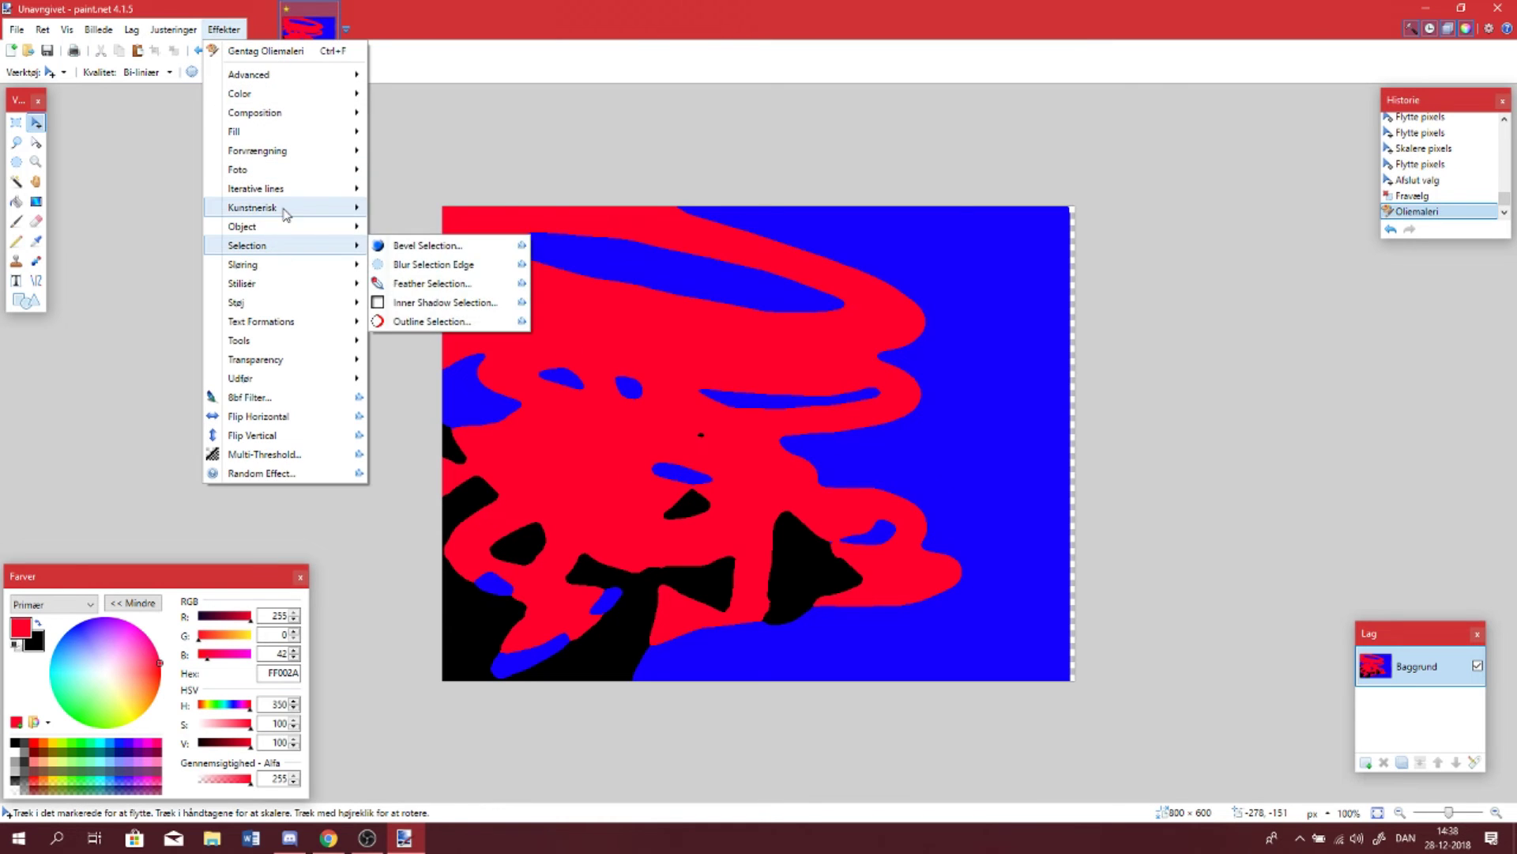
pyautogui.moveTo(279, 232)
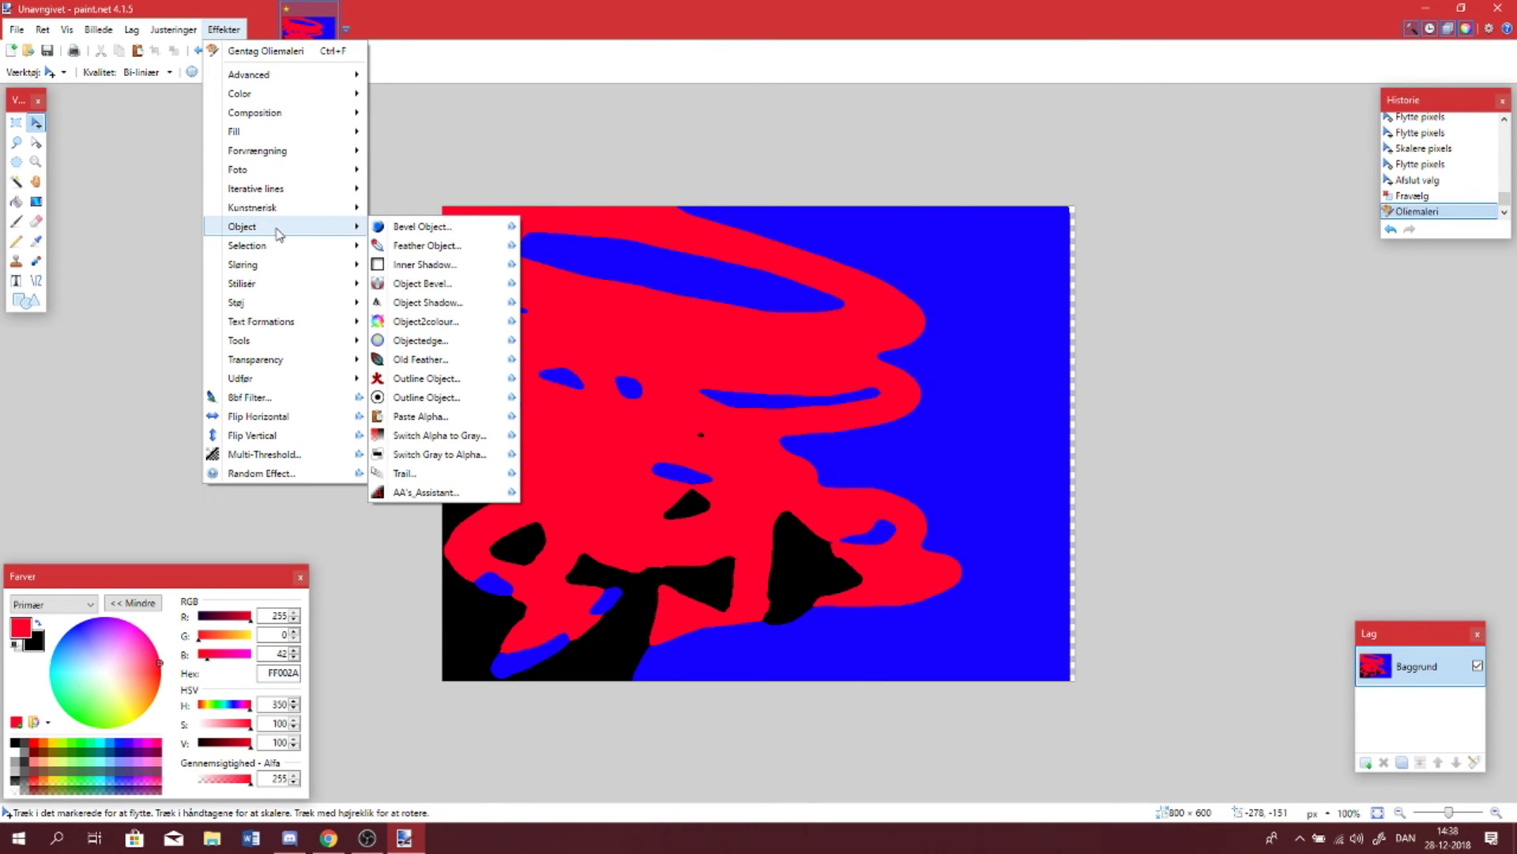
pyautogui.moveTo(285, 267)
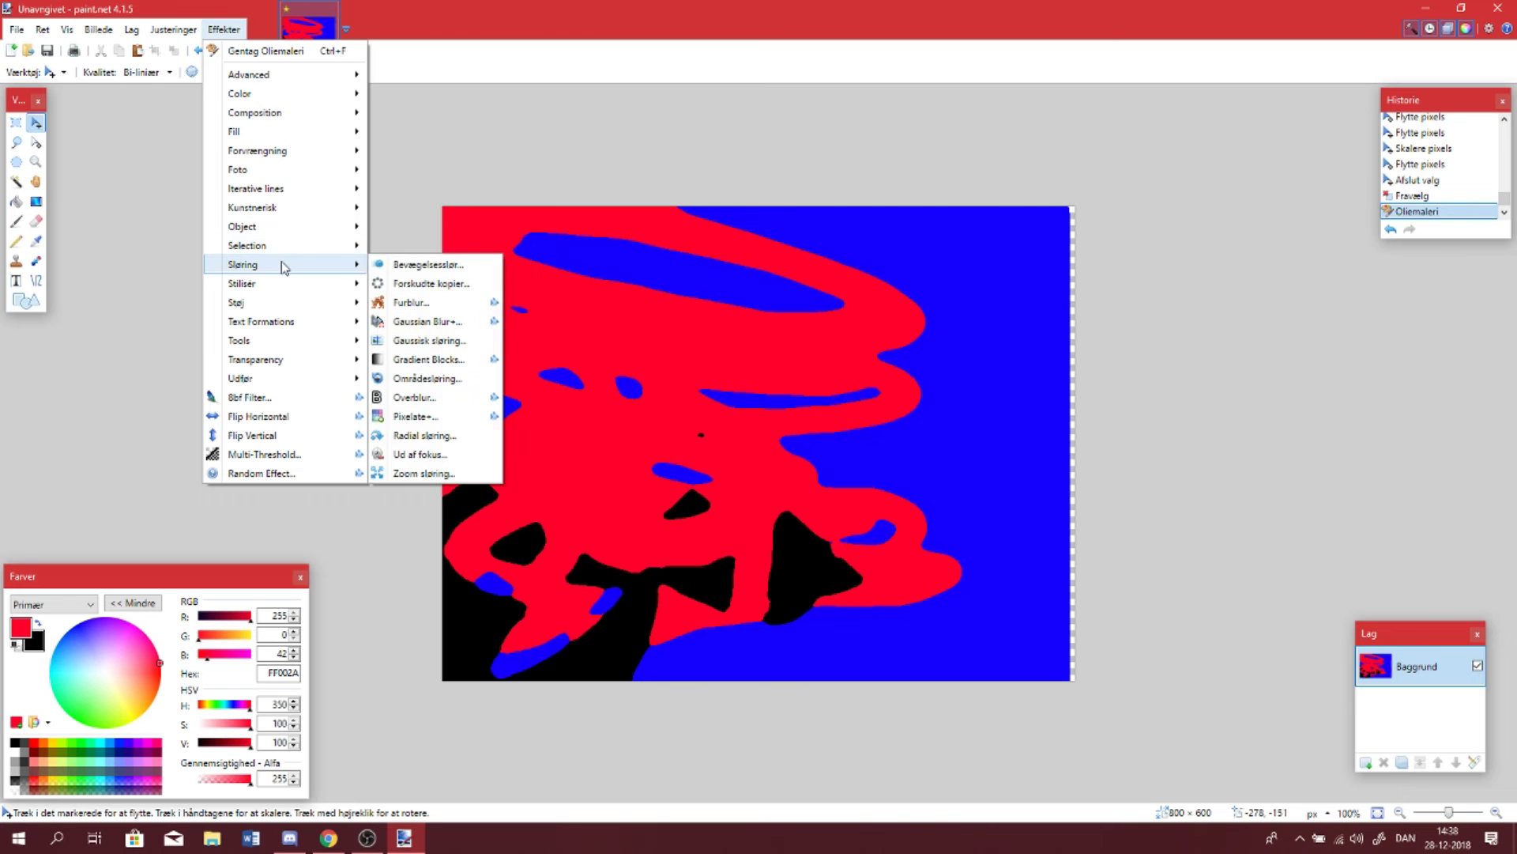
pyautogui.click(467, 472)
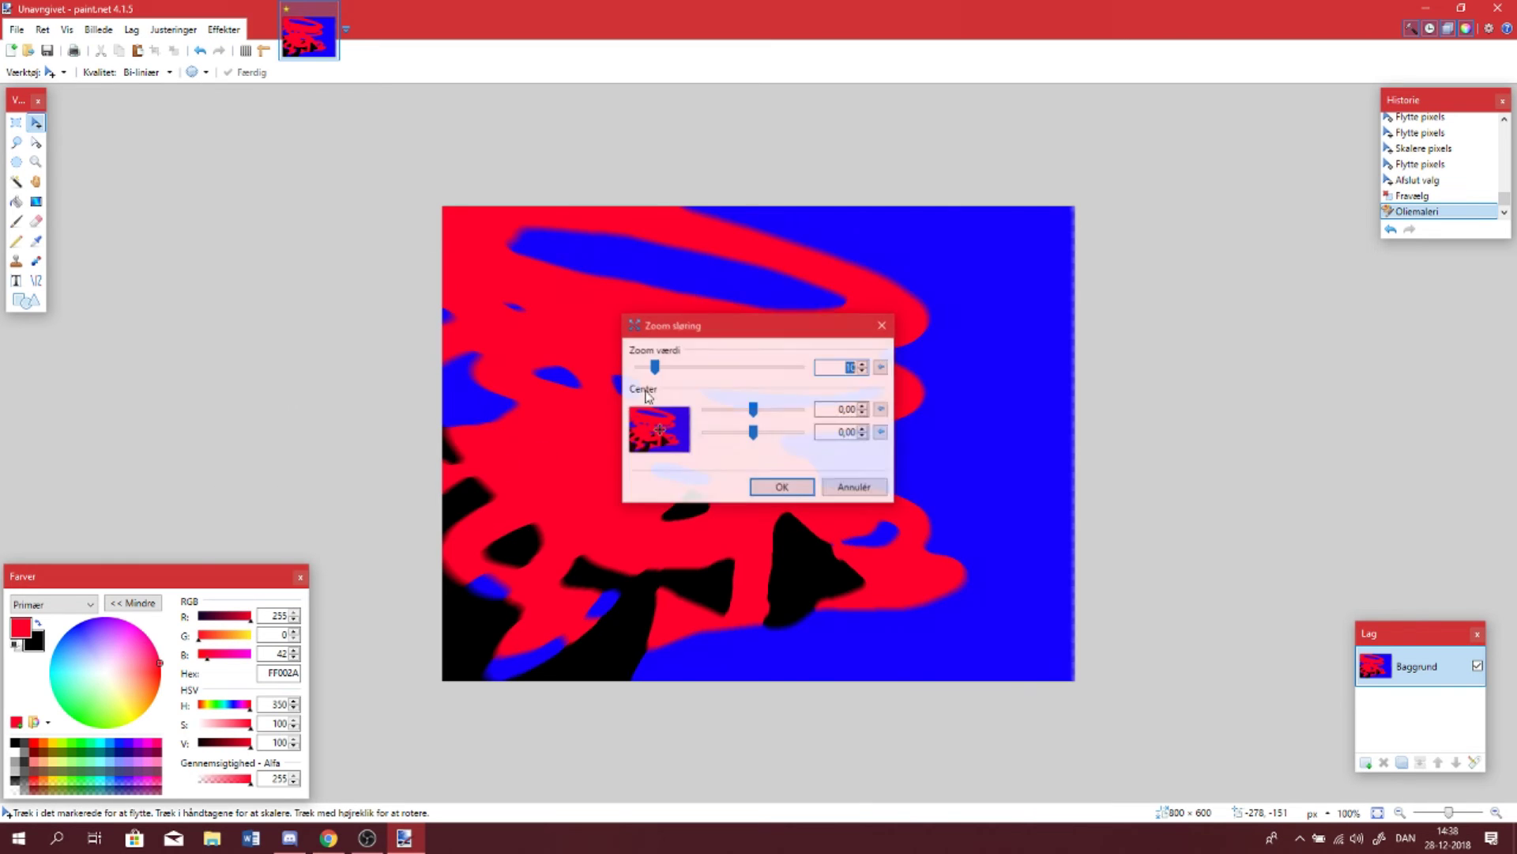
pyautogui.moveTo(720, 330); pyautogui.dragTo(410, 299)
pyautogui.moveTo(341, 333); pyautogui.dragTo(644, 332)
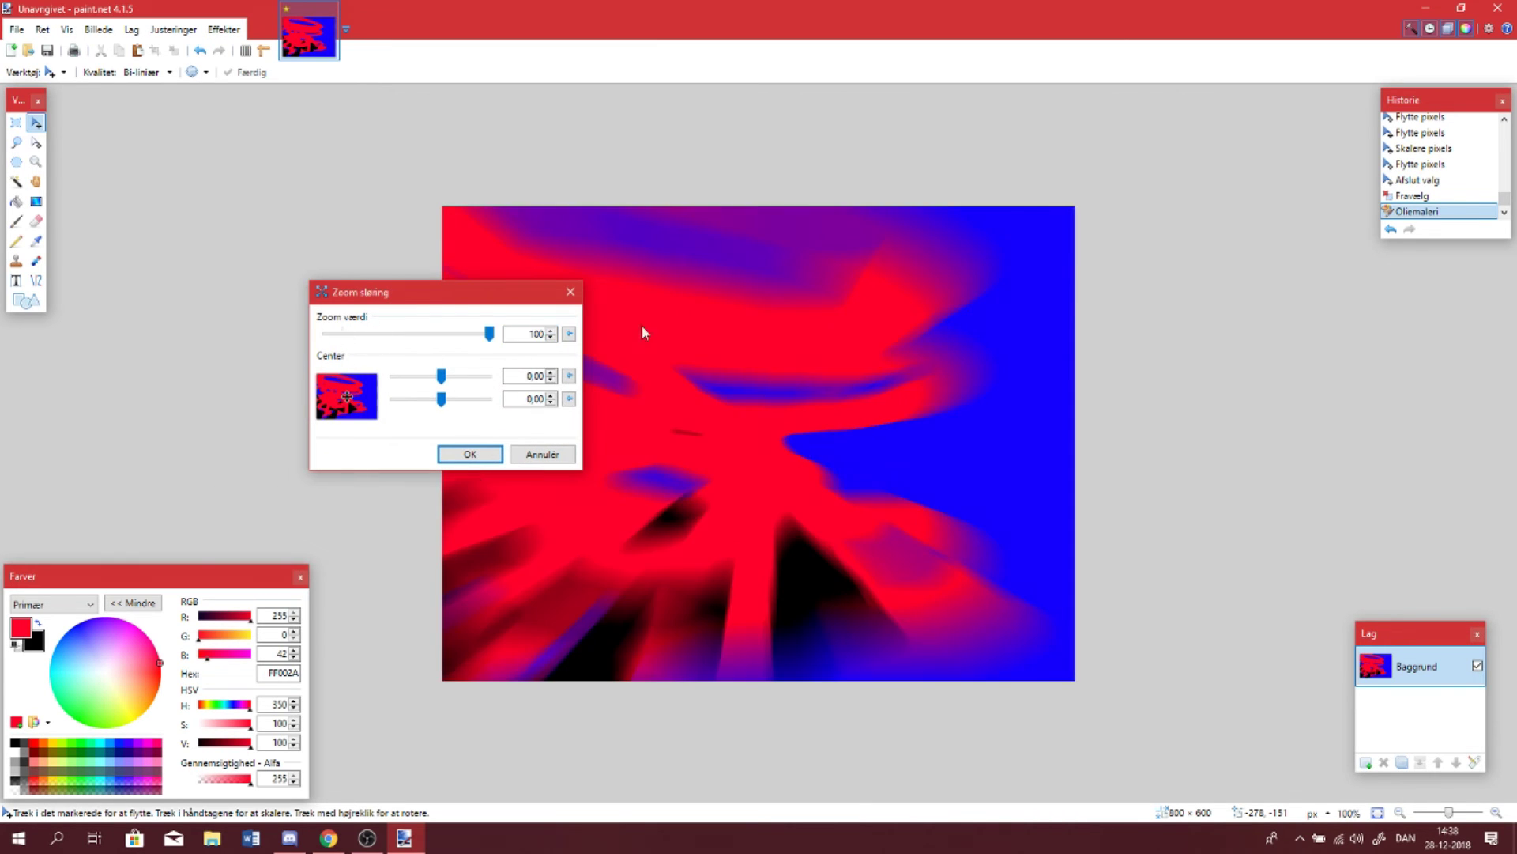
pyautogui.moveTo(447, 389); pyautogui.dragTo(409, 386)
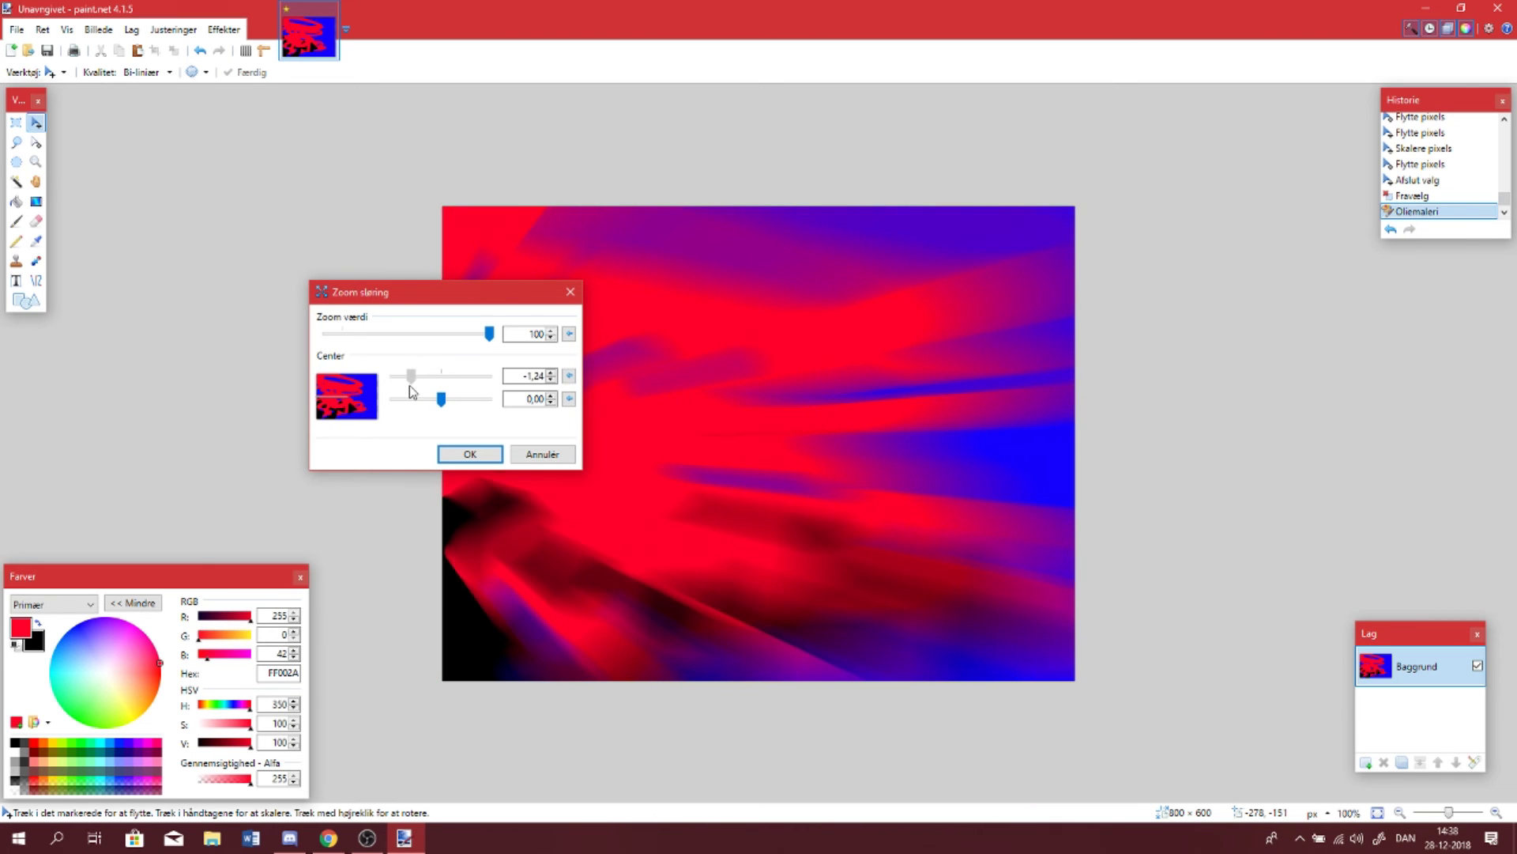
pyautogui.click(468, 452)
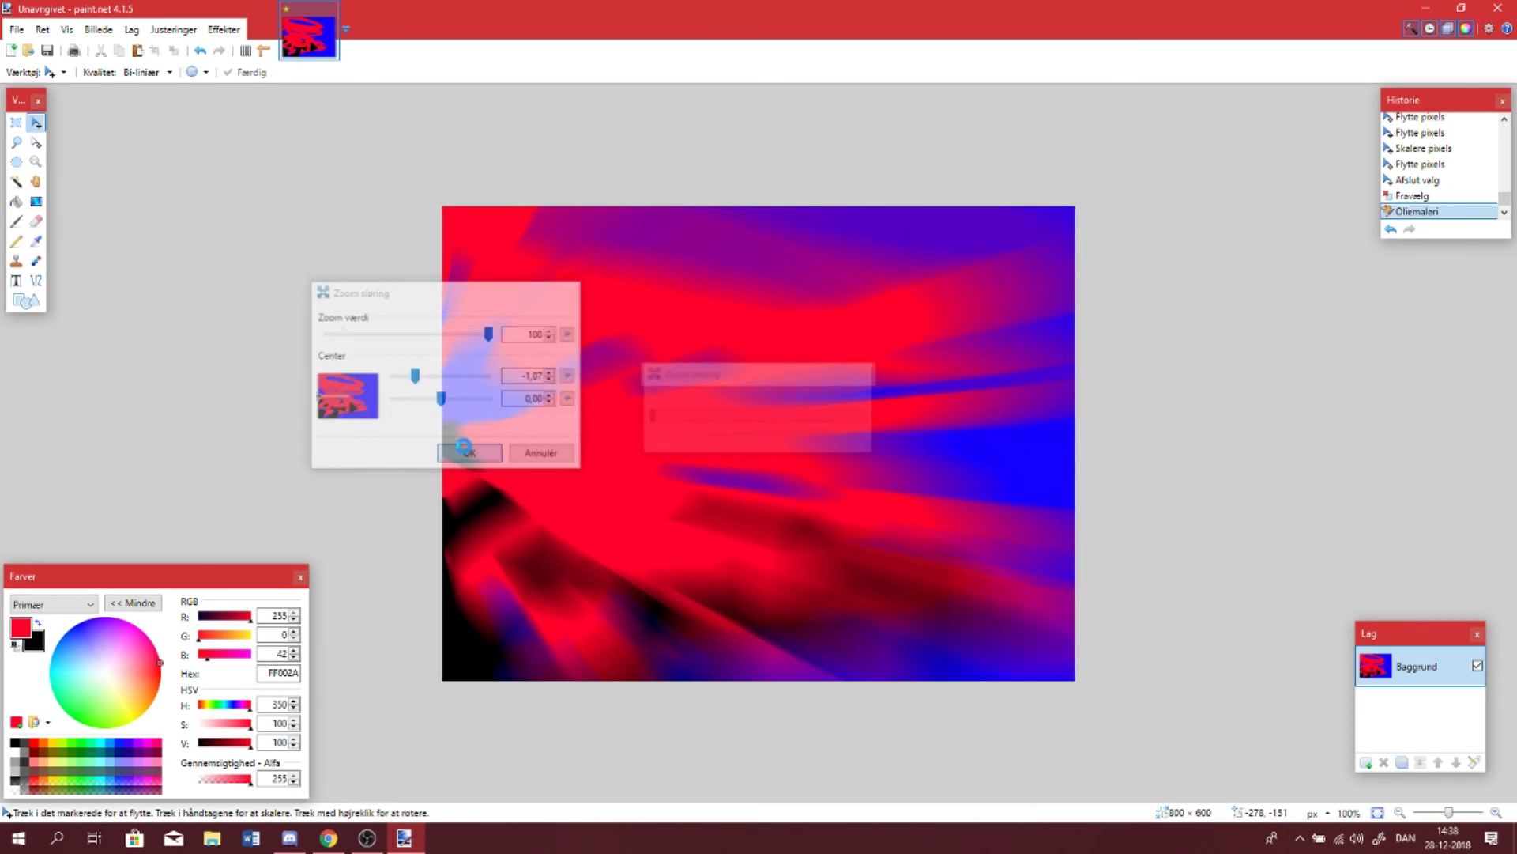
pyautogui.click(223, 30)
pyautogui.moveTo(271, 292)
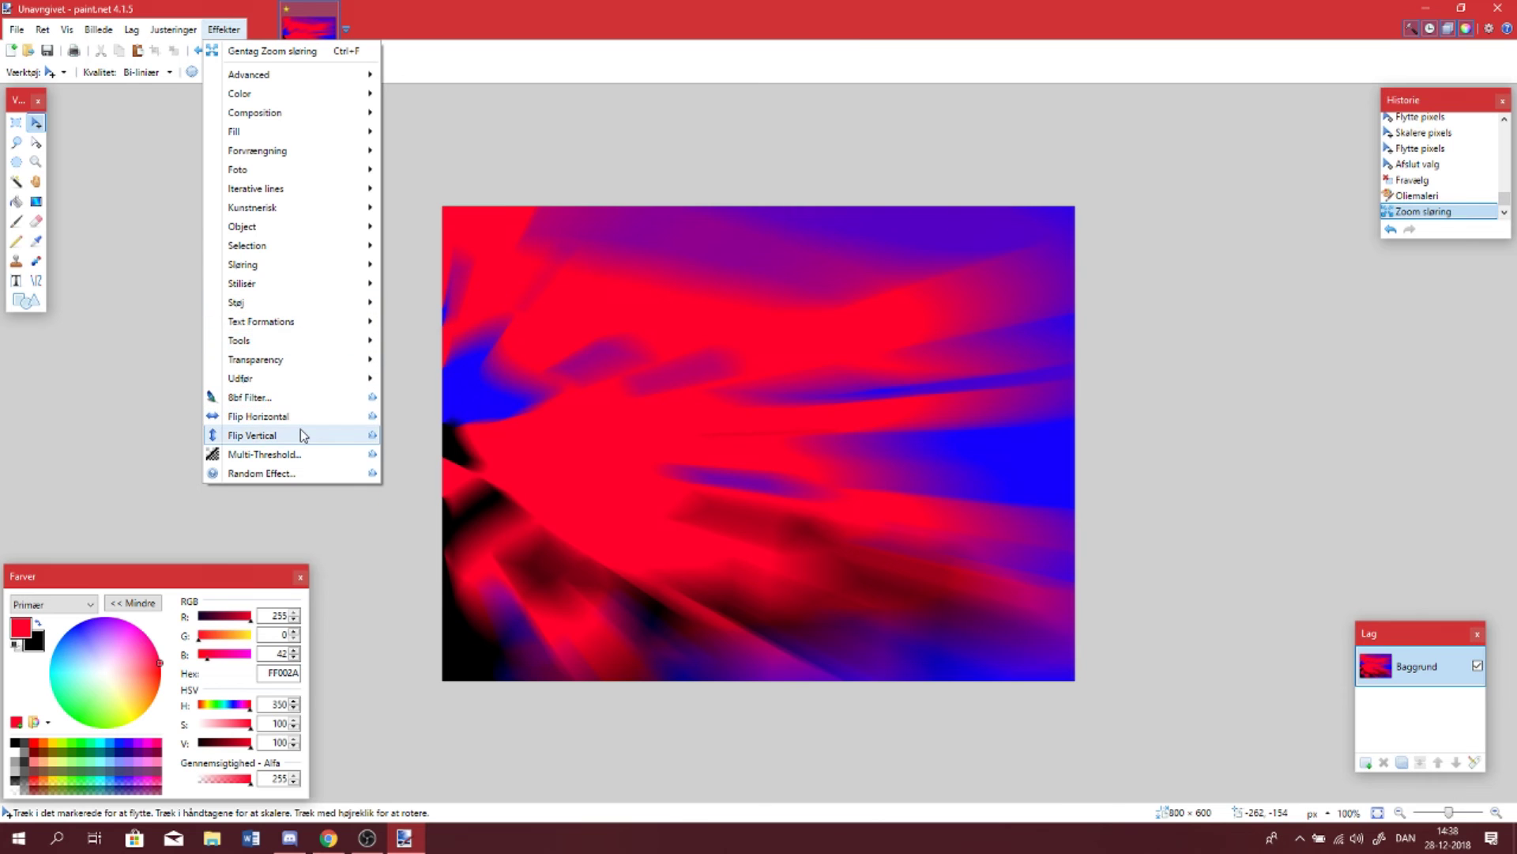
pyautogui.click(435, 142)
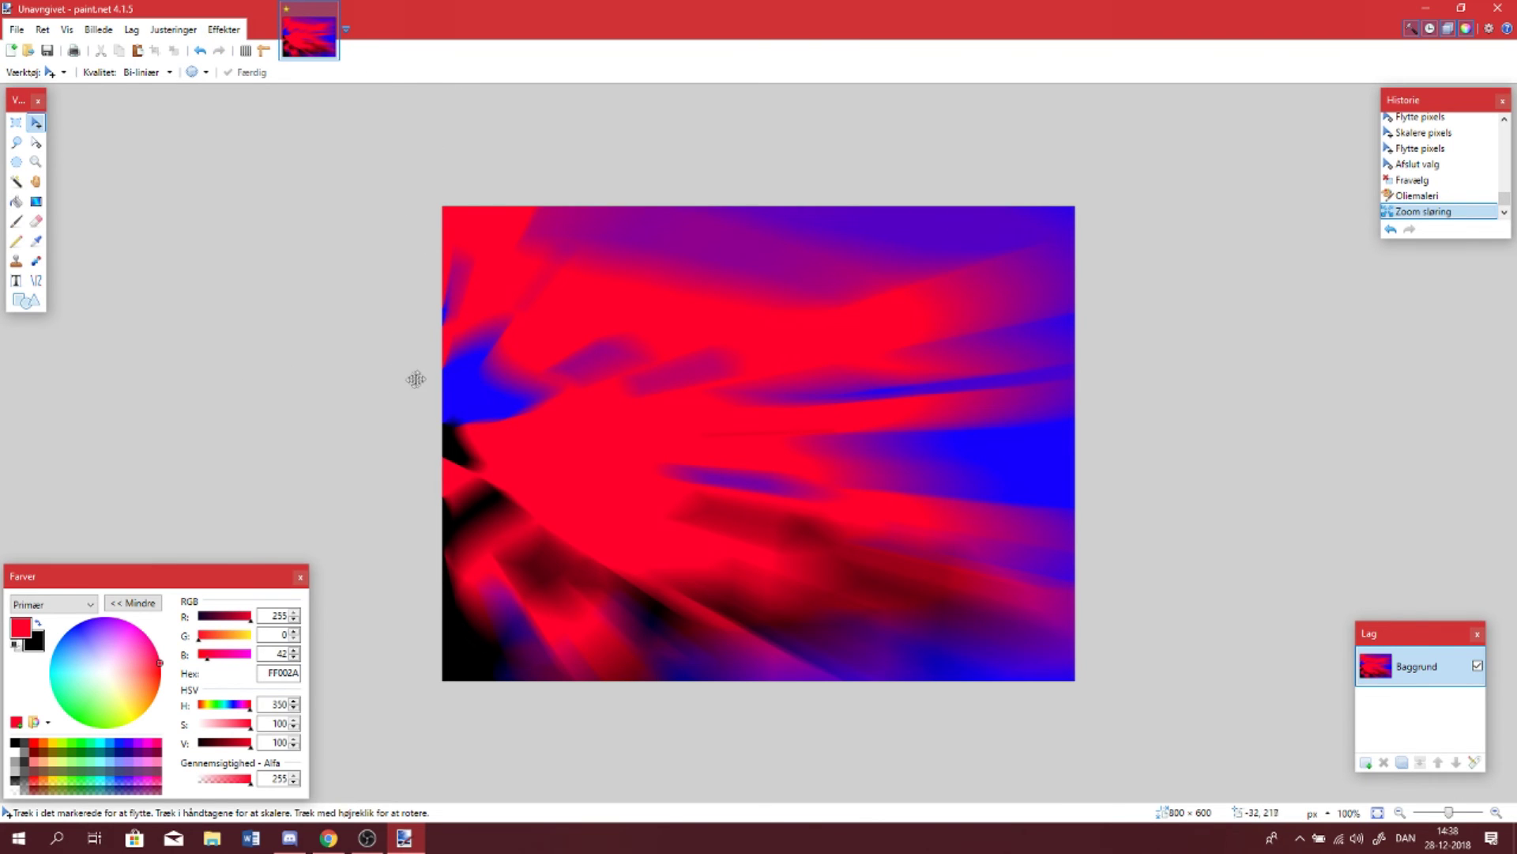
pyautogui.hotkey('ctrl', 'a')
pyautogui.moveTo(285, 379)
pyautogui.mouseDown()
pyautogui.moveTo(285, 396)
pyautogui.moveTo(292, 377)
pyautogui.mouseUp()
pyautogui.hotkey('ctrl', 'z')
pyautogui.hotkey('ctrl', 'd')
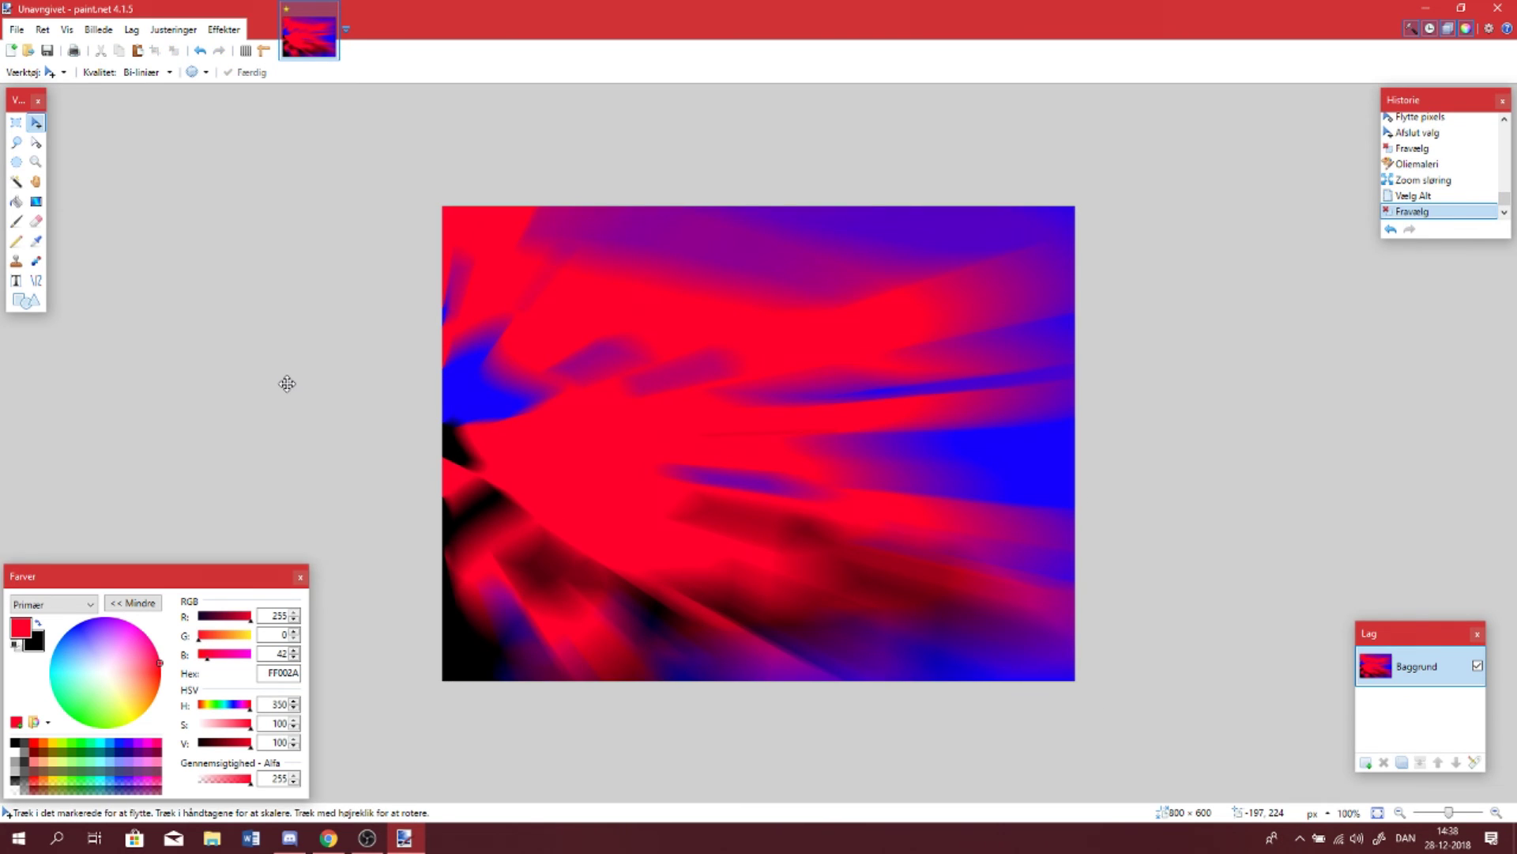